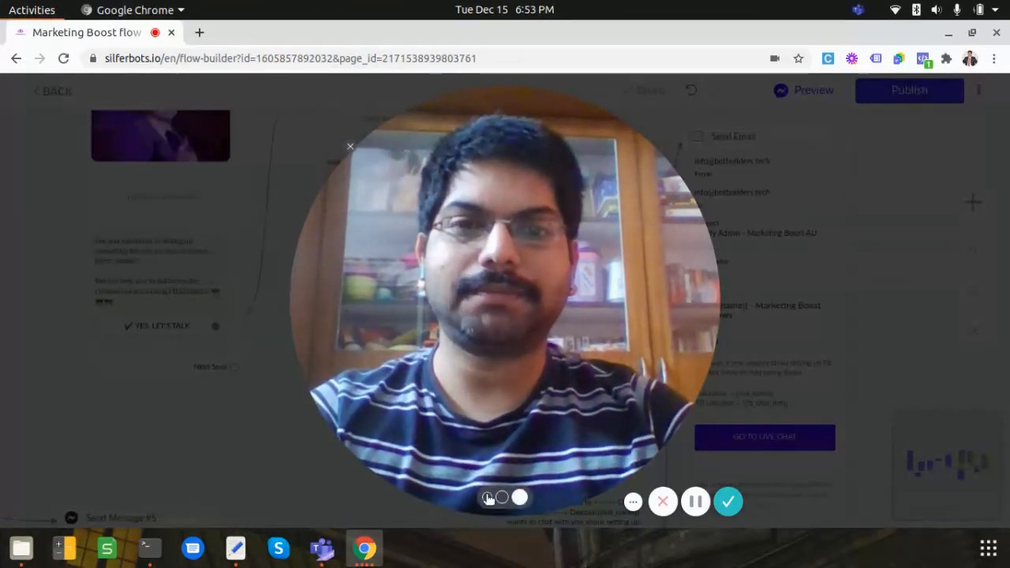
{"action": "left_click", "coordinate": [486, 494]}
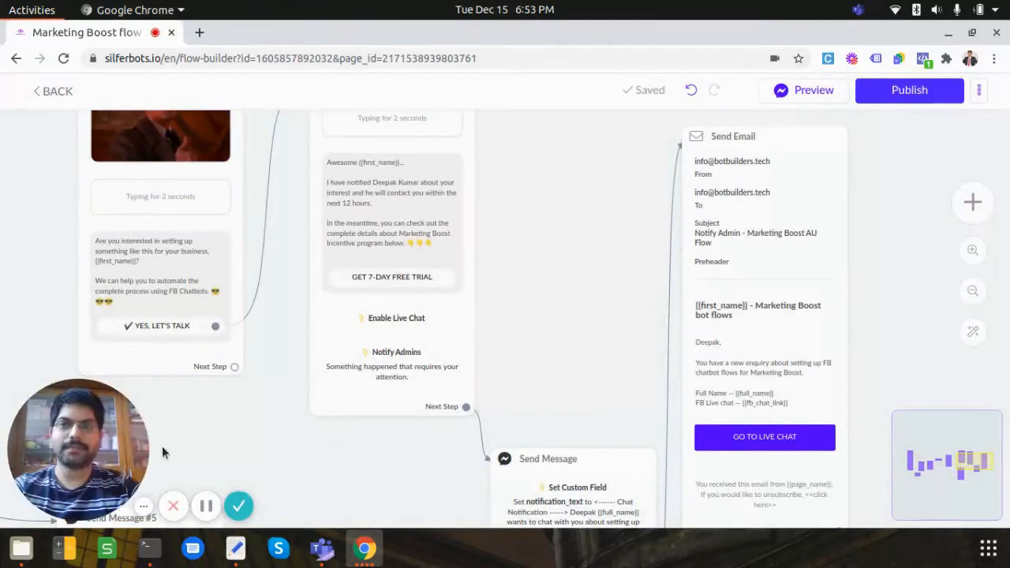
{"action": "key", "text": "alt+Tab"}
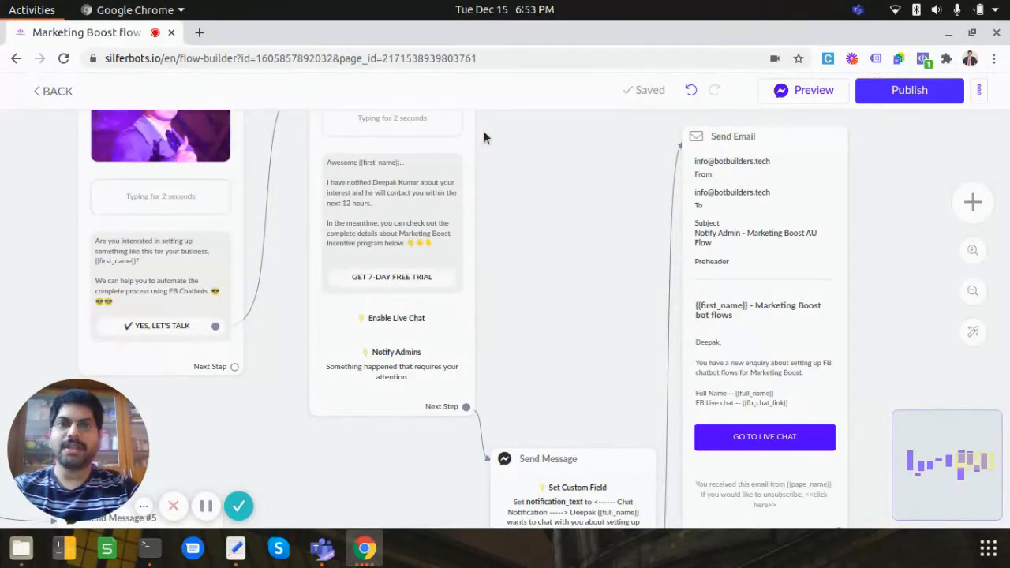
- Switch to the other browser window and bring up Telegram Web
{"action": "key", "text": "alt+Tab"}
{"action": "left_click", "coordinate": [618, 36]}
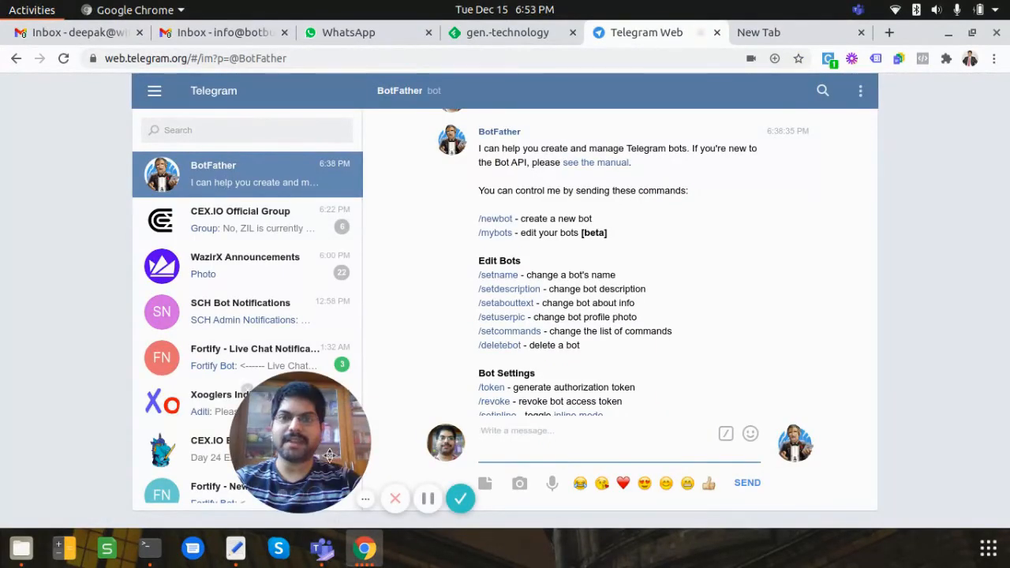
{"action": "left_click_drag", "start_coordinate": [364, 512], "coordinate": [270, 384]}
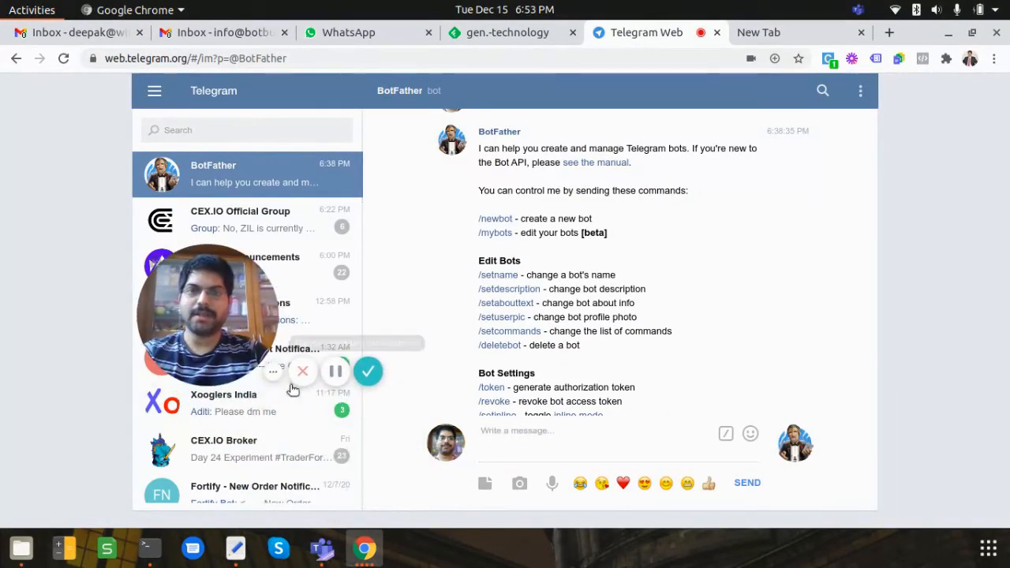
{"action": "left_click", "coordinate": [273, 371]}
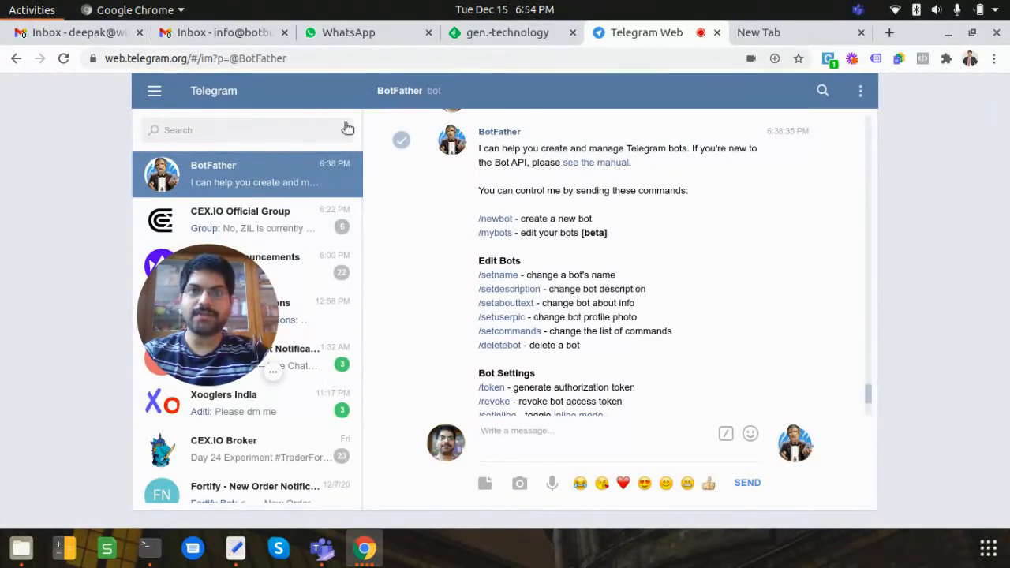
- Search the chats for botfather, open the BotFather chat, and review its list of bot commands
{"action": "left_click", "coordinate": [265, 130]}
{"action": "type", "text": "botfather"}
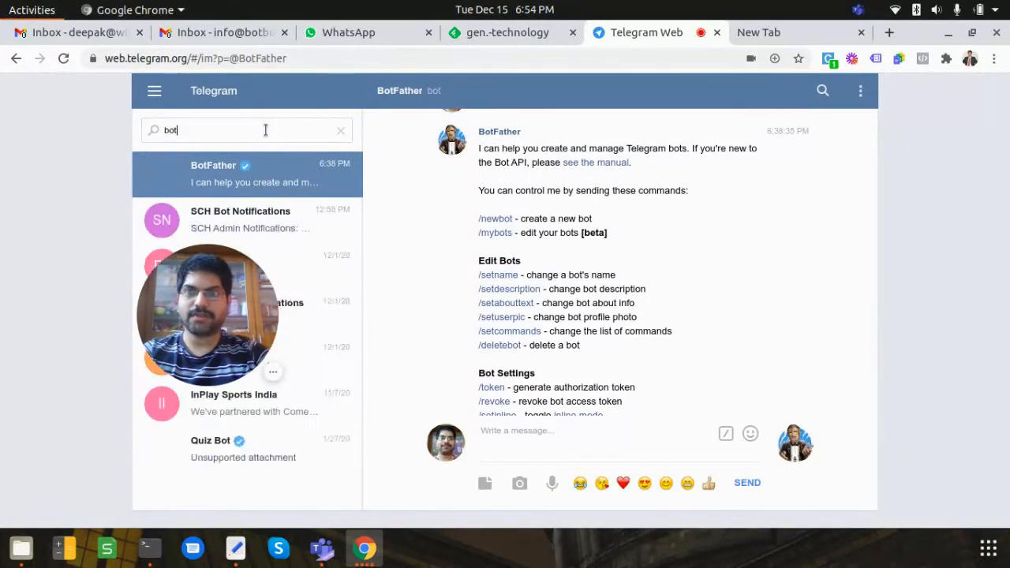
{"action": "left_click", "coordinate": [247, 175]}
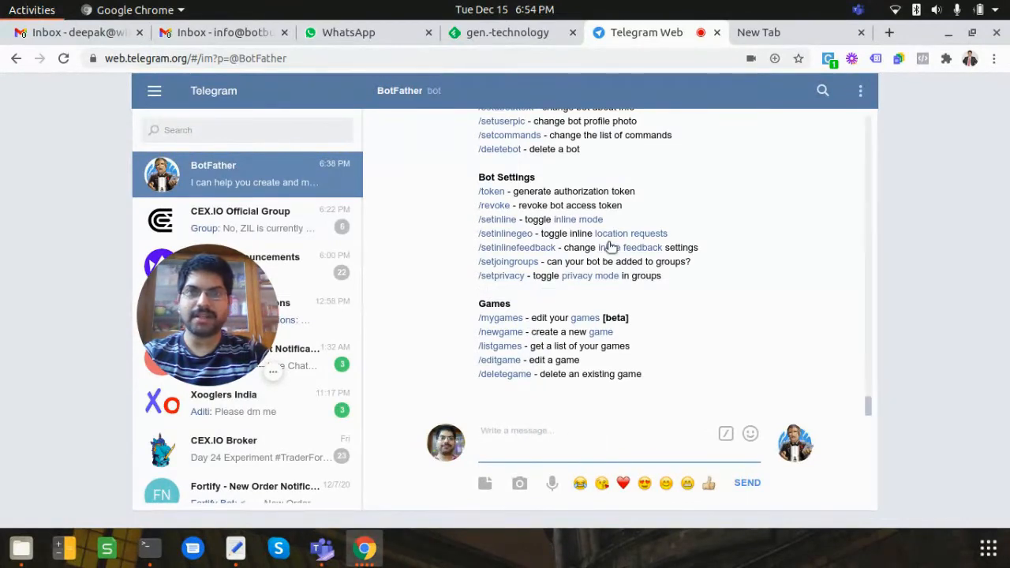
{"action": "scroll", "coordinate": [611, 247], "scroll_direction": "up", "scroll_amount": 3}
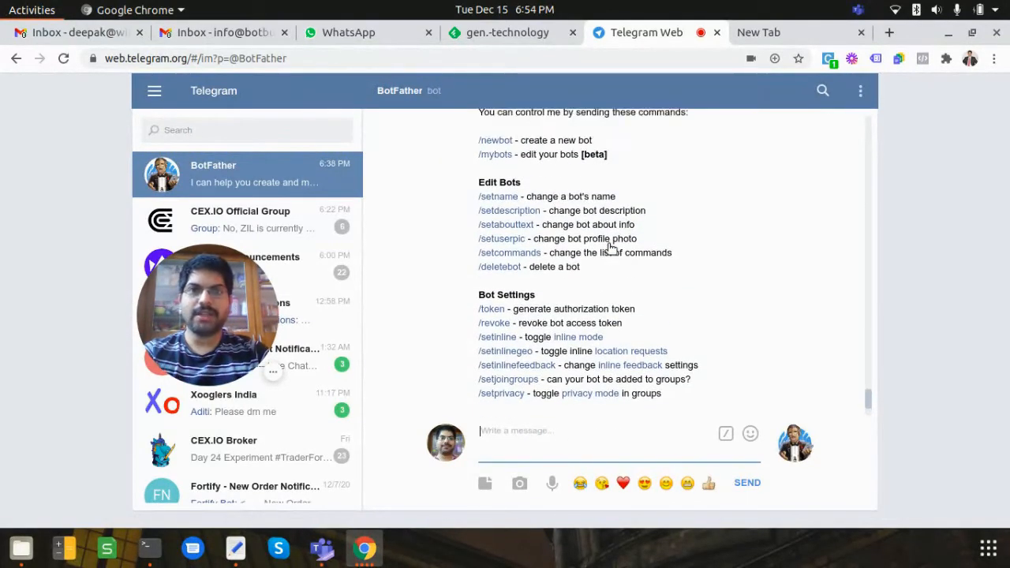
{"action": "scroll", "coordinate": [611, 247], "scroll_direction": "up", "scroll_amount": 1}
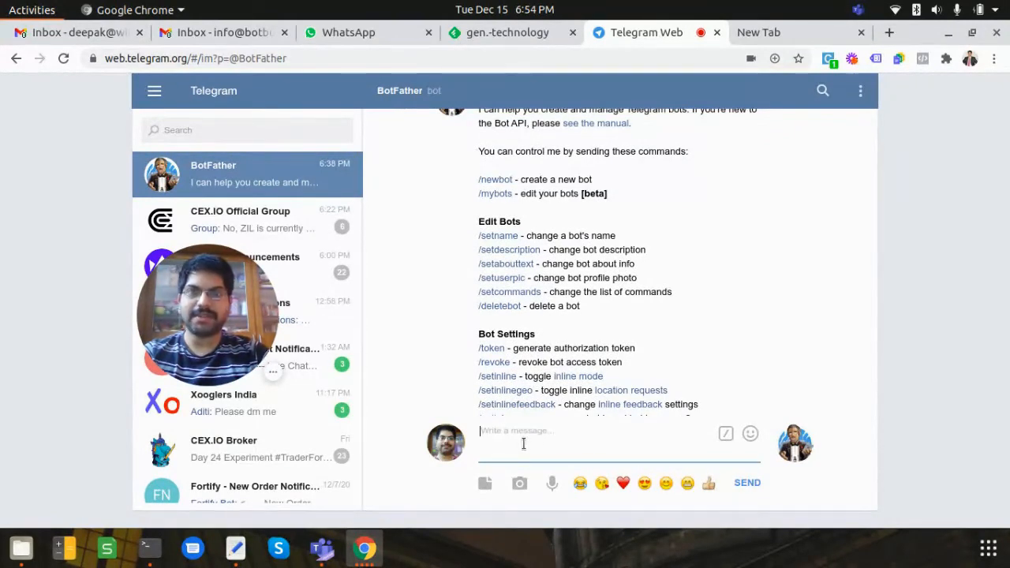
{"action": "type", "text": "/new"}
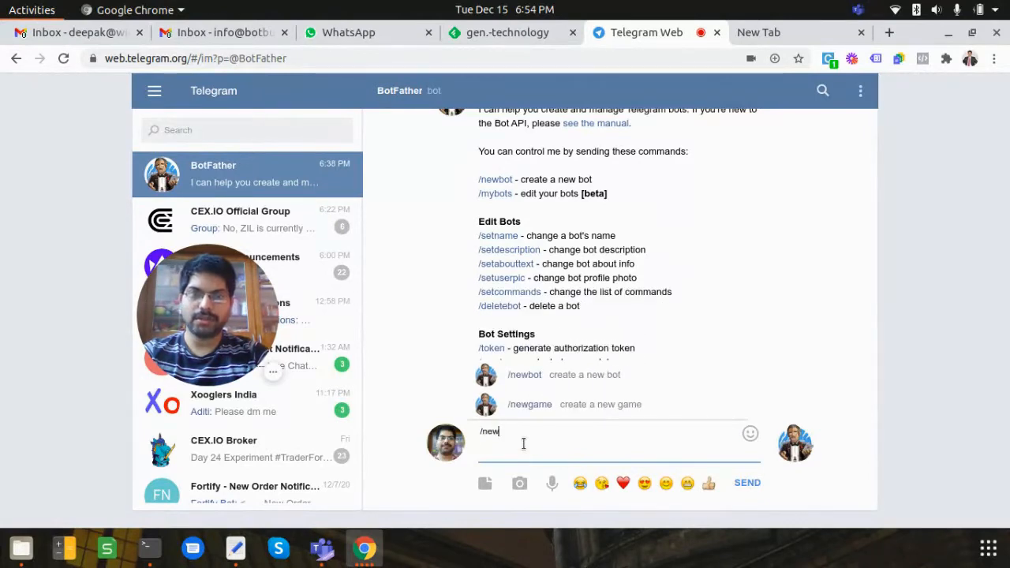
{"action": "type", "text": "bot"}
{"action": "key", "text": "ctrl+a"}
{"action": "key", "text": "BackSpace"}
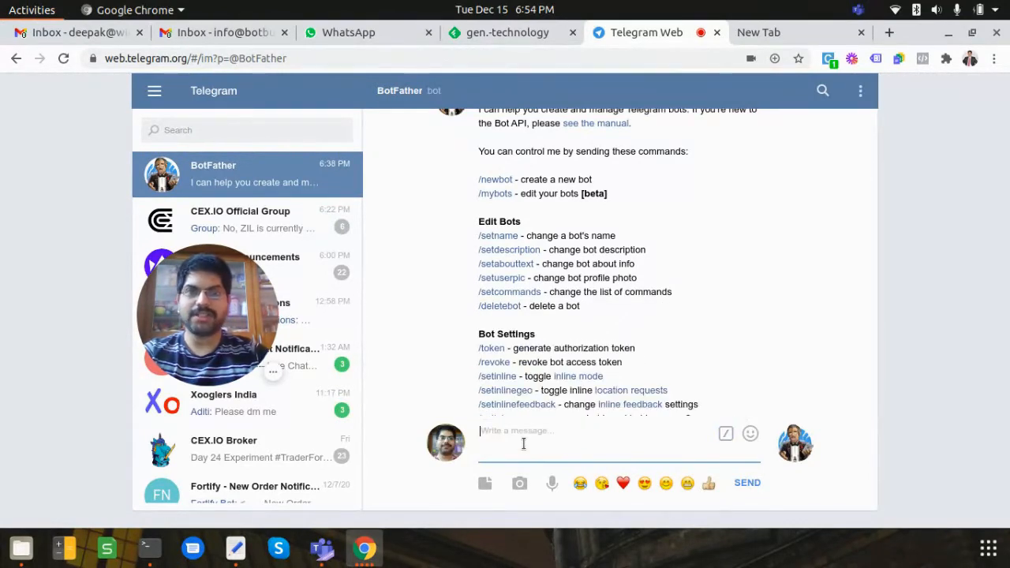
- Send BotFather the /newbot command and name the bot with the owner's first name followed by "Notification test bot"
{"action": "left_click", "coordinate": [493, 181]}
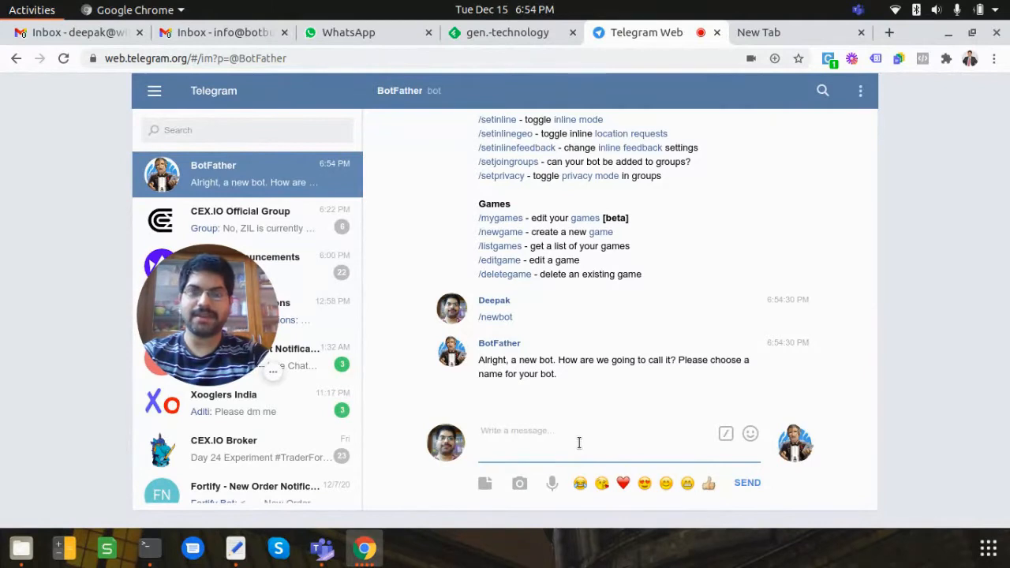
{"action": "type", "text": "Deepak No"}
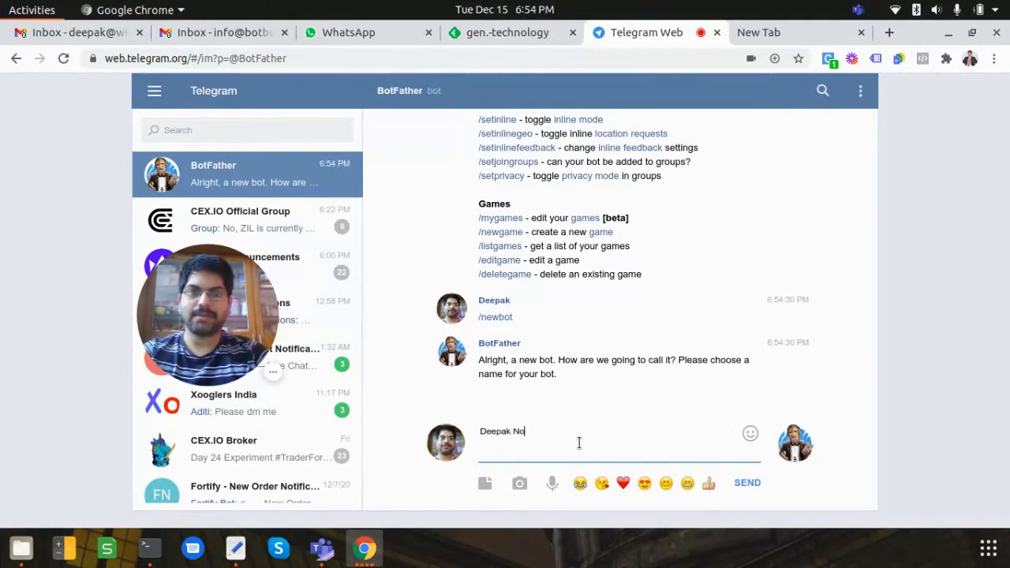
{"action": "type", "text": "tification te"}
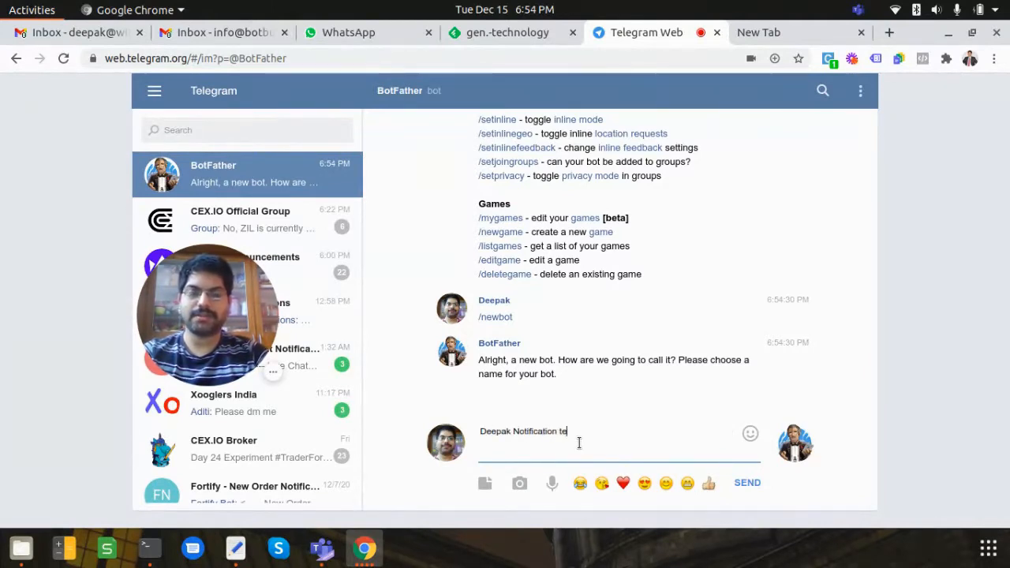
{"action": "type", "text": "st bot"}
{"action": "key", "text": "Return"}
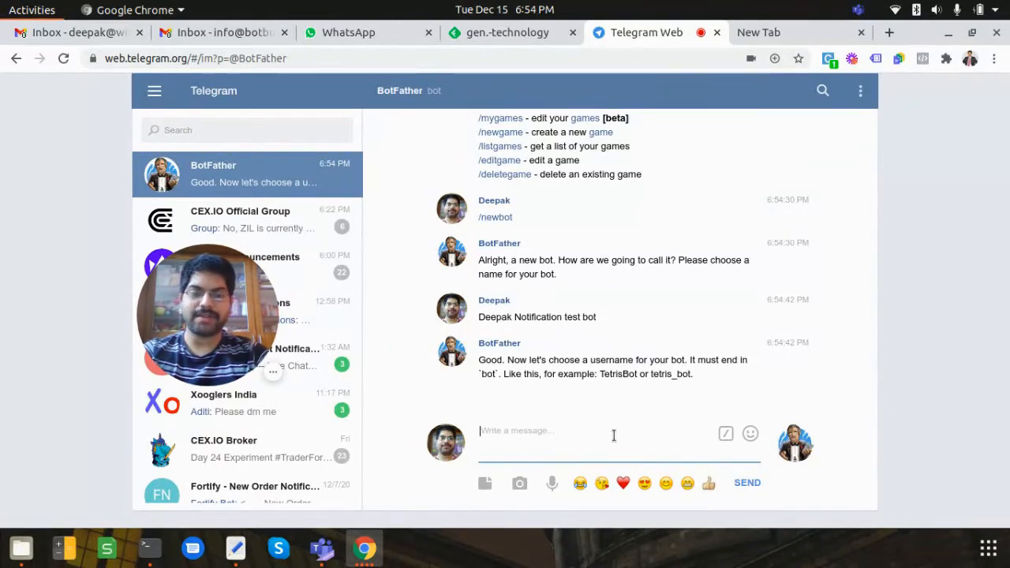
- Send BotFather a username for the bot, made of the owner's first name in lowercase followed by "_test_bot"
{"action": "type", "text": "deepak_te"}
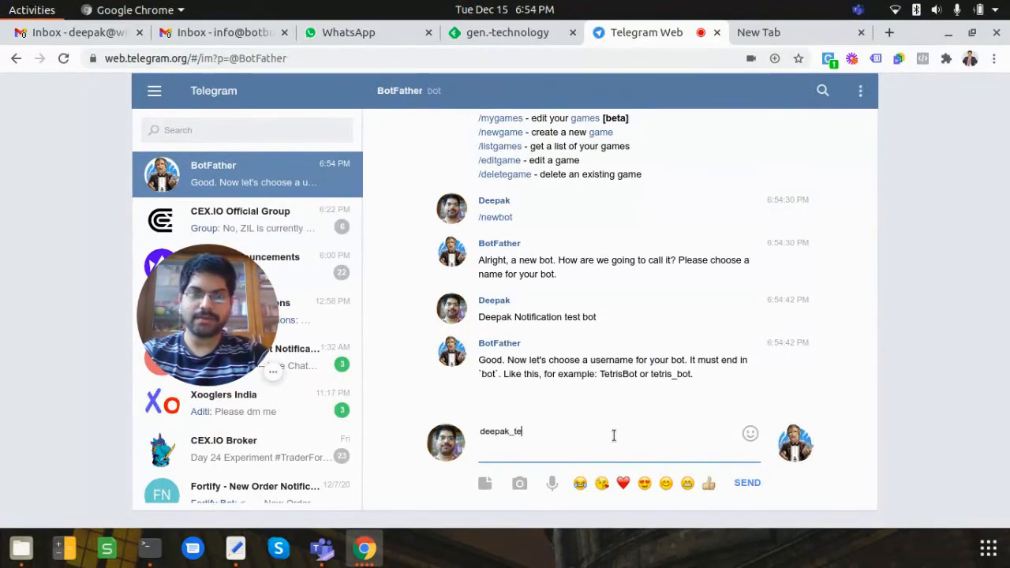
{"action": "type", "text": "st_b"}
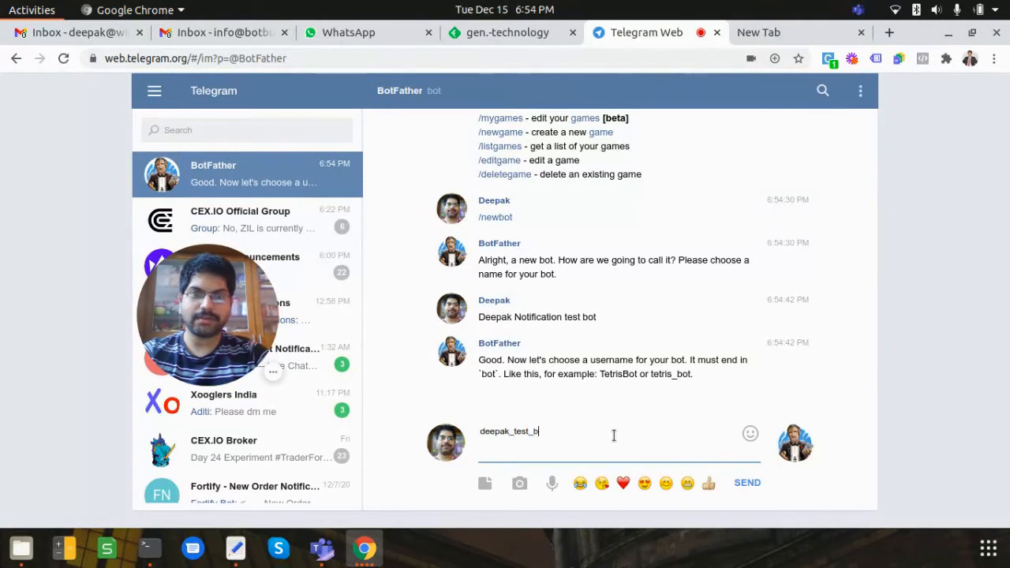
{"action": "type", "text": "ot"}
{"action": "key", "text": "Return"}
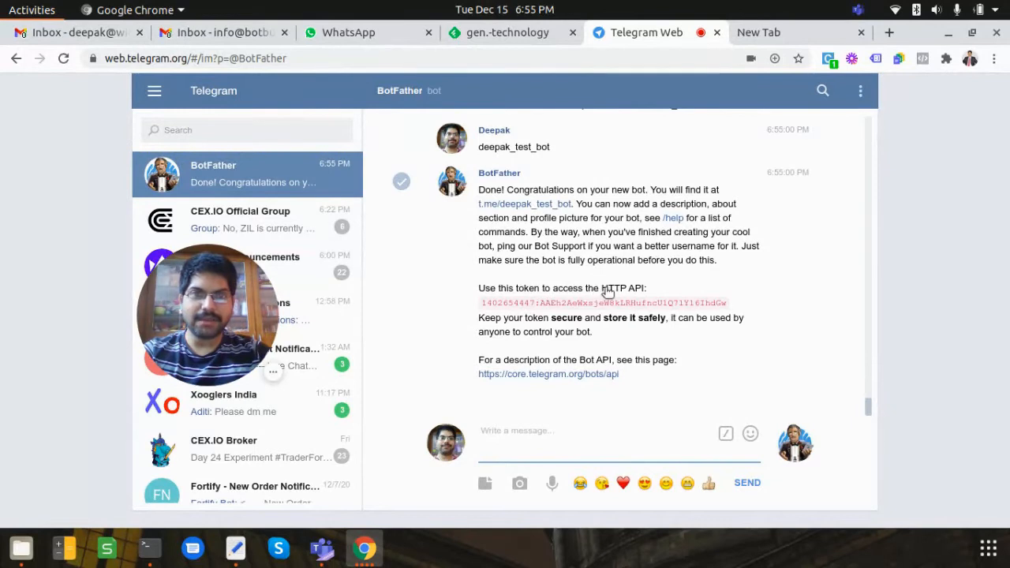
- Copy the new bot's API token, paste it into the notes below Step 1, and return to Telegram Web
{"action": "triple_click", "coordinate": [536, 306]}
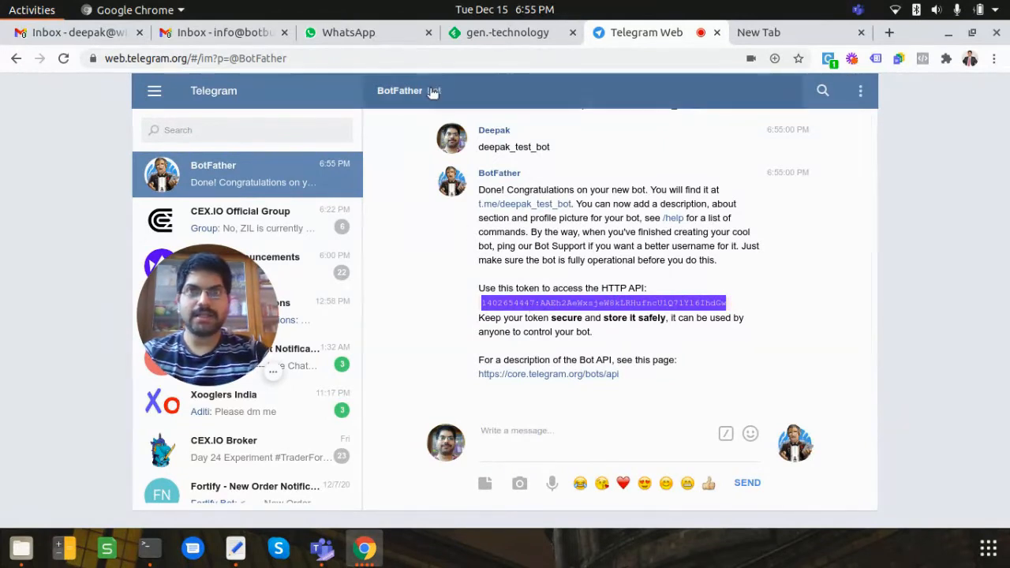
{"action": "left_click", "coordinate": [765, 34]}
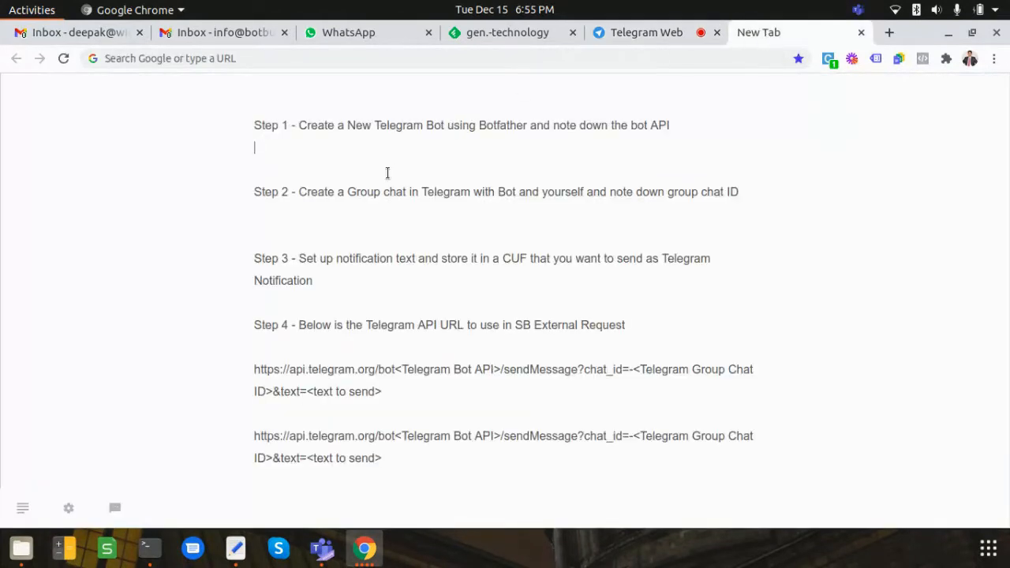
{"action": "left_click", "coordinate": [349, 150]}
{"action": "key", "text": "ctrl+v"}
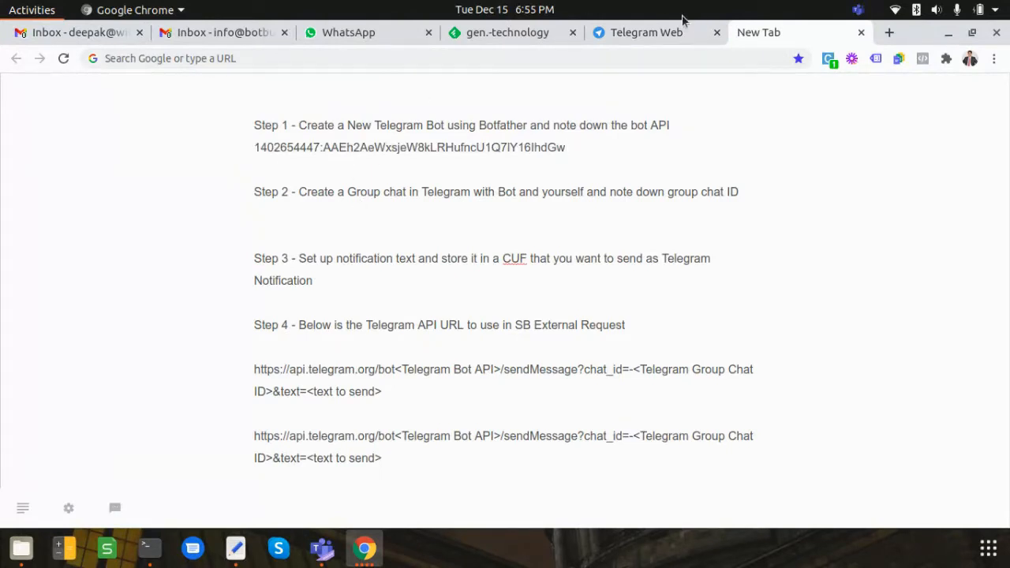
{"action": "left_click", "coordinate": [642, 31]}
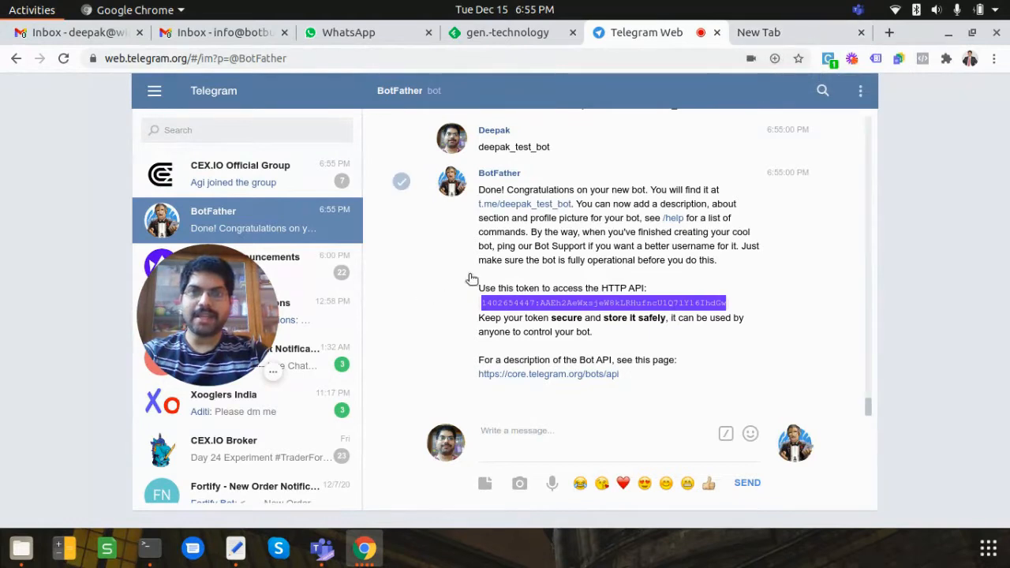
{"action": "left_click", "coordinate": [920, 268]}
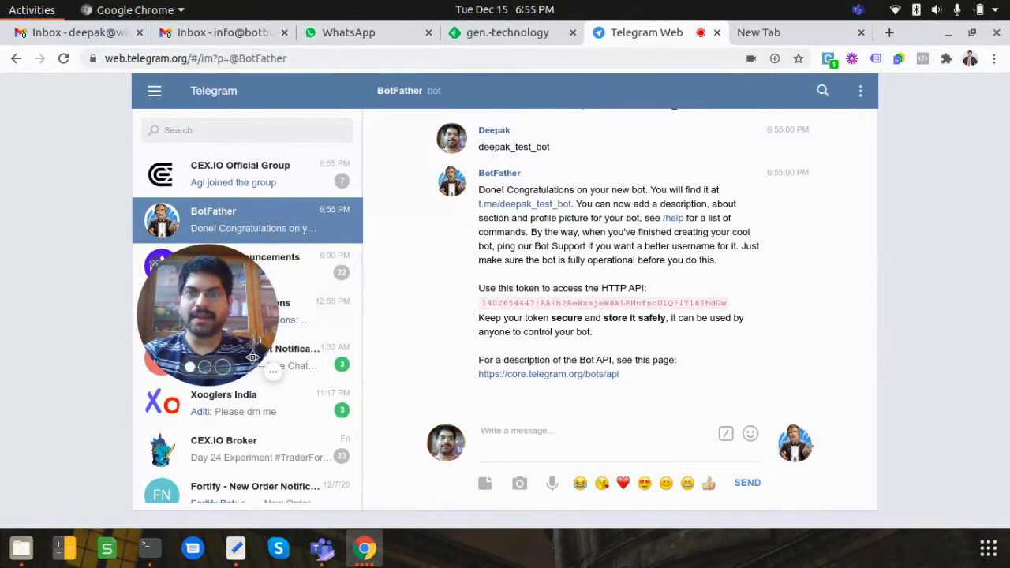
{"action": "left_click", "coordinate": [222, 366]}
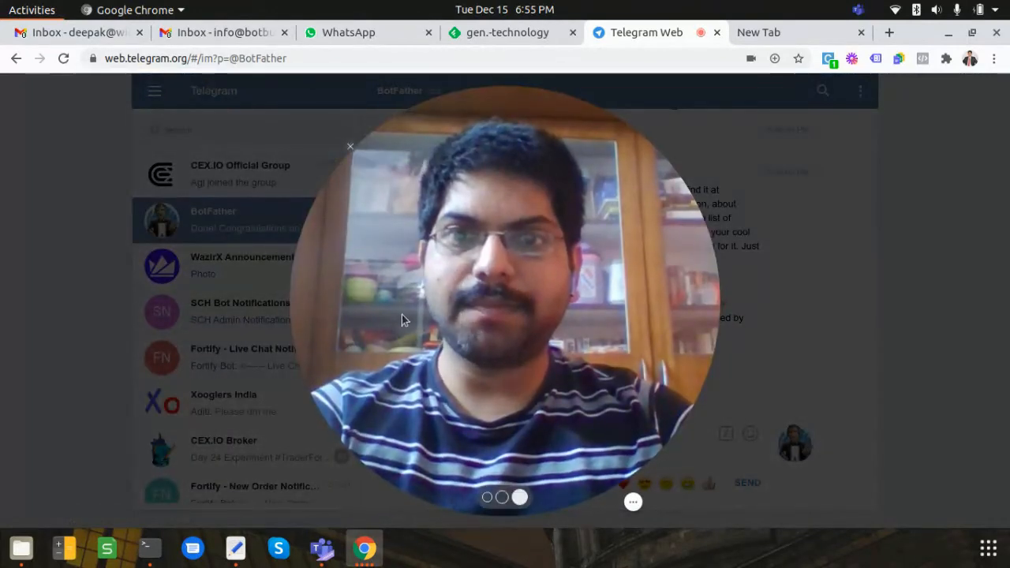
{"action": "left_click", "coordinate": [501, 497]}
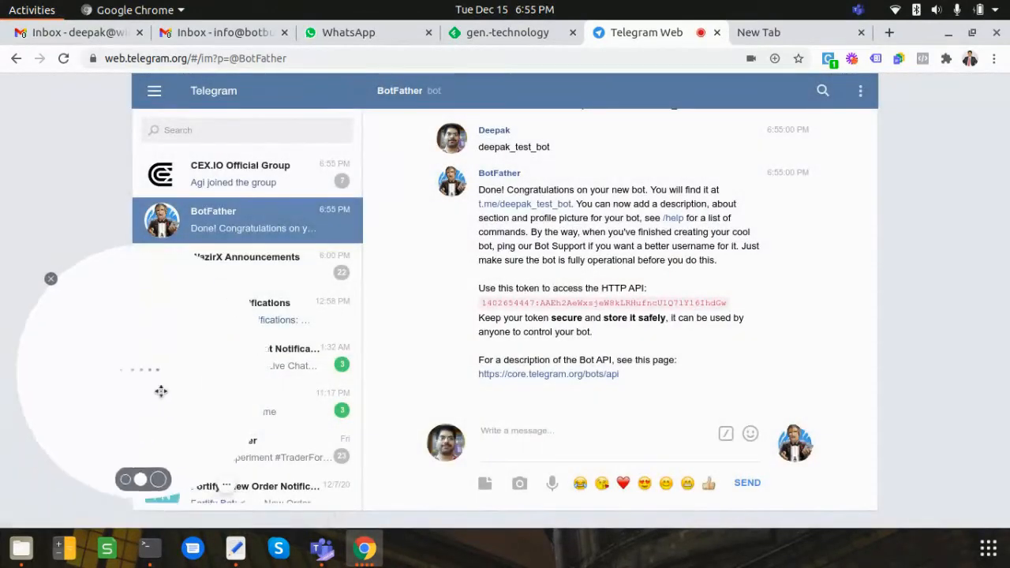
{"action": "left_click_drag", "start_coordinate": [224, 316], "coordinate": [224, 350]}
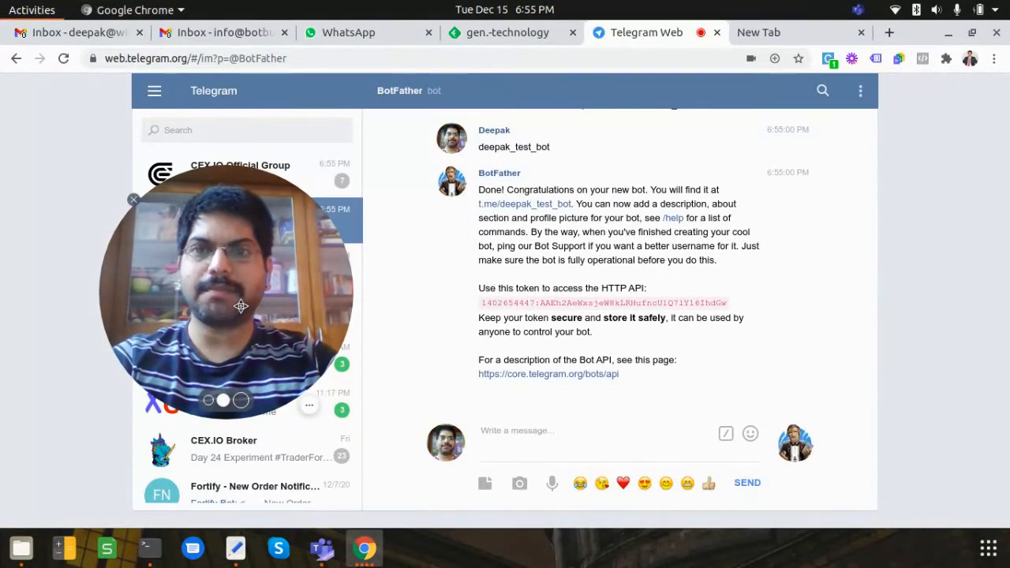
{"action": "left_click_drag", "start_coordinate": [241, 306], "coordinate": [244, 343]}
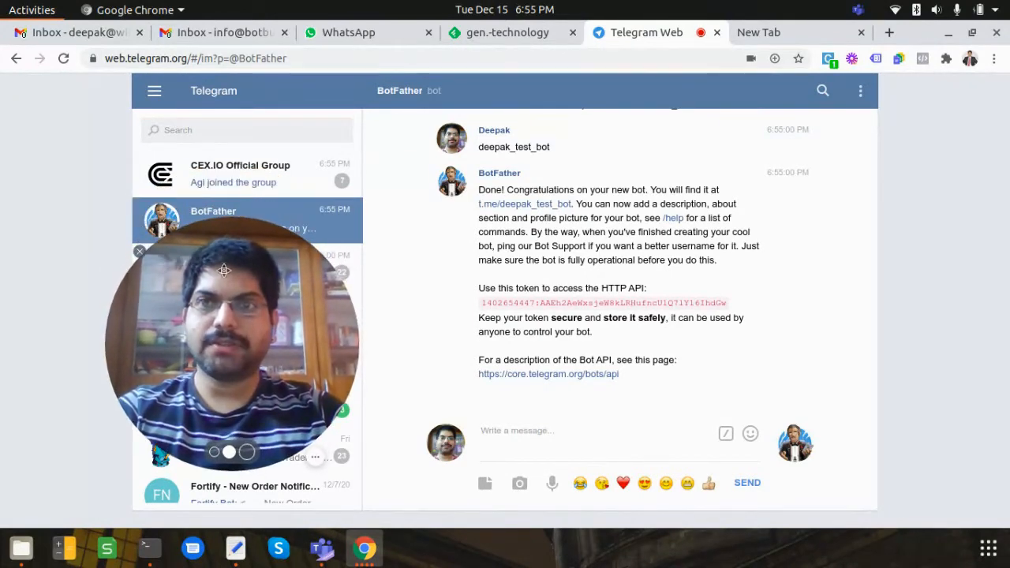
{"action": "left_click", "coordinate": [152, 91]}
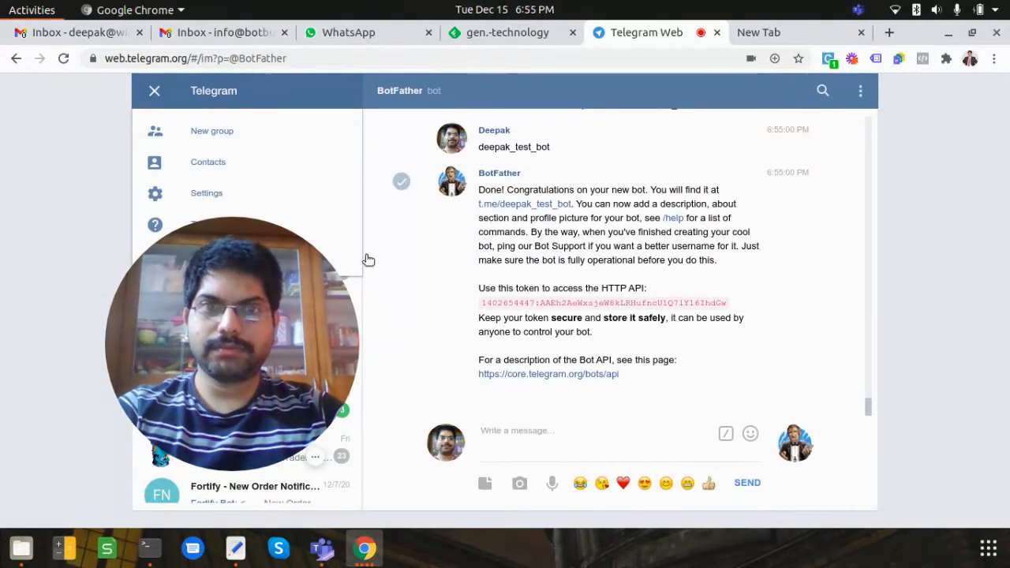
{"action": "left_click", "coordinate": [944, 272]}
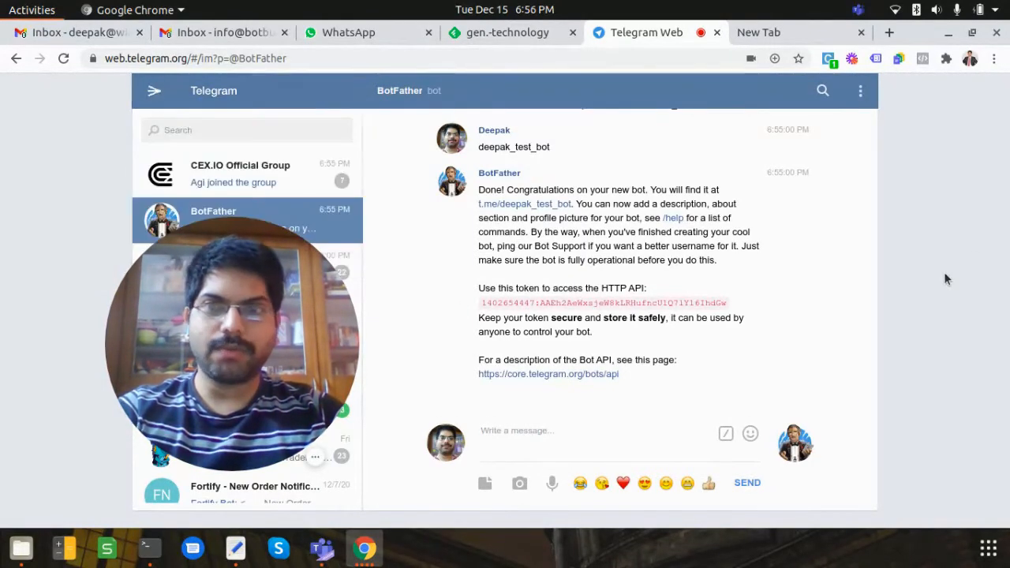
- Open the new bot's chat from the link in BotFather's message and start the bot
{"action": "left_click", "coordinate": [520, 205]}
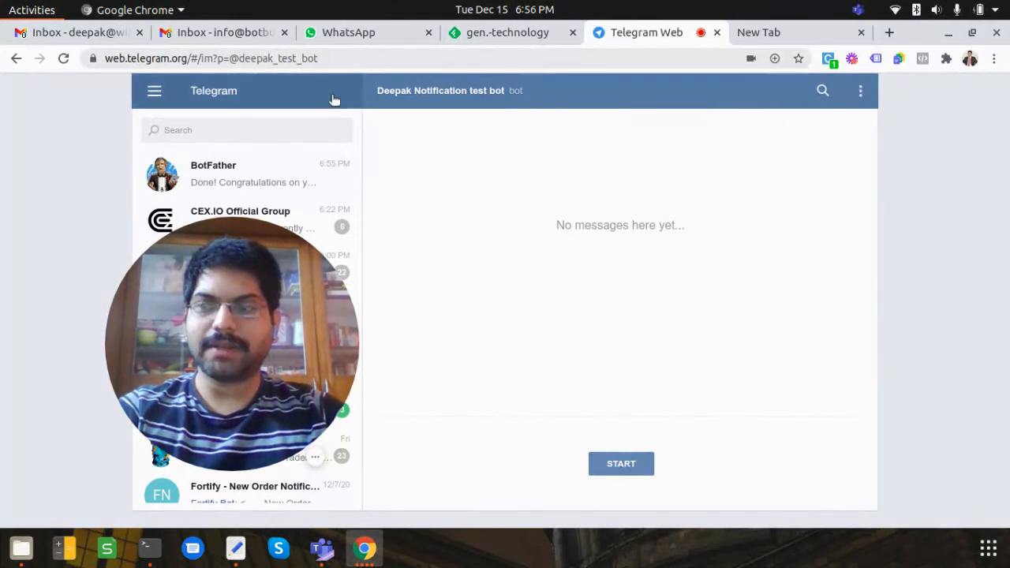
{"action": "left_click", "coordinate": [621, 465]}
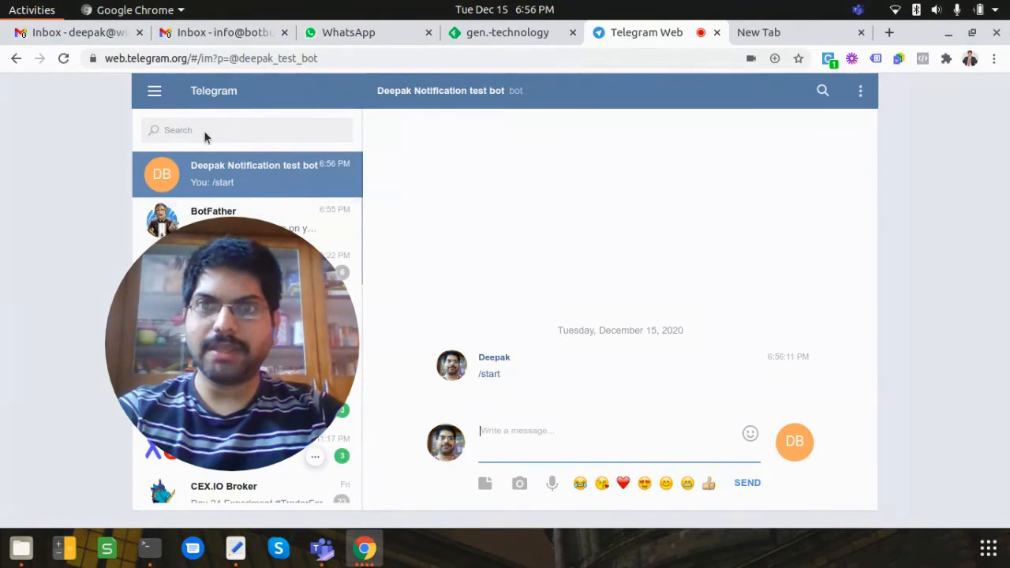
- Start a new group and add the new Notification test bot as its member
{"action": "left_click", "coordinate": [153, 91]}
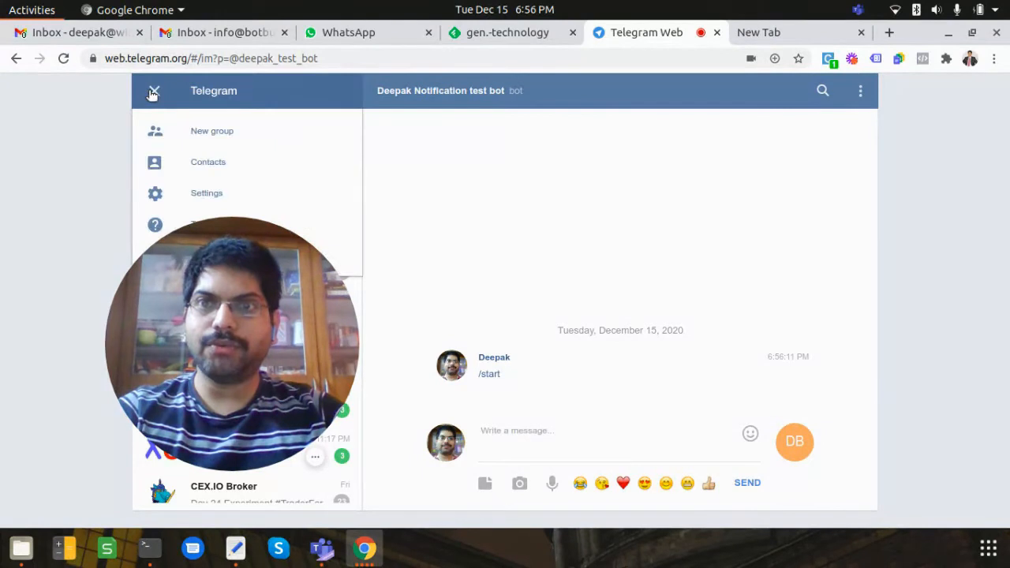
{"action": "left_click", "coordinate": [203, 133]}
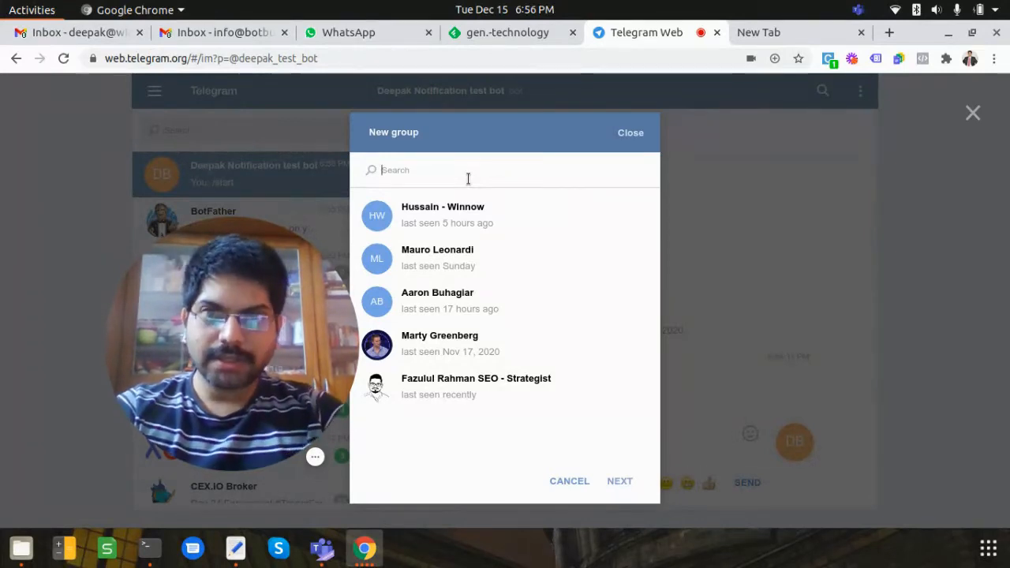
{"action": "type", "text": "deepak test"}
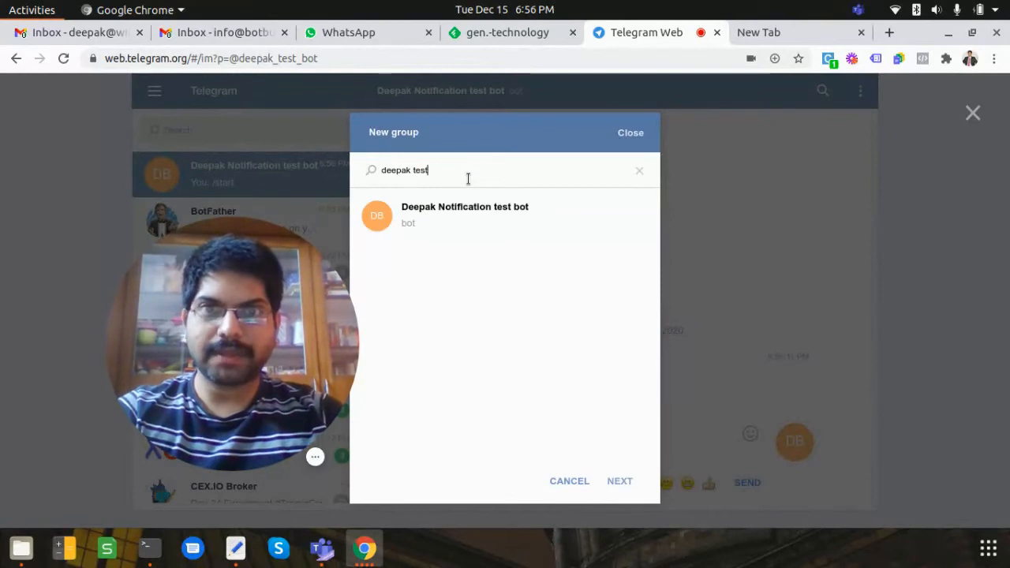
{"action": "left_click", "coordinate": [494, 209]}
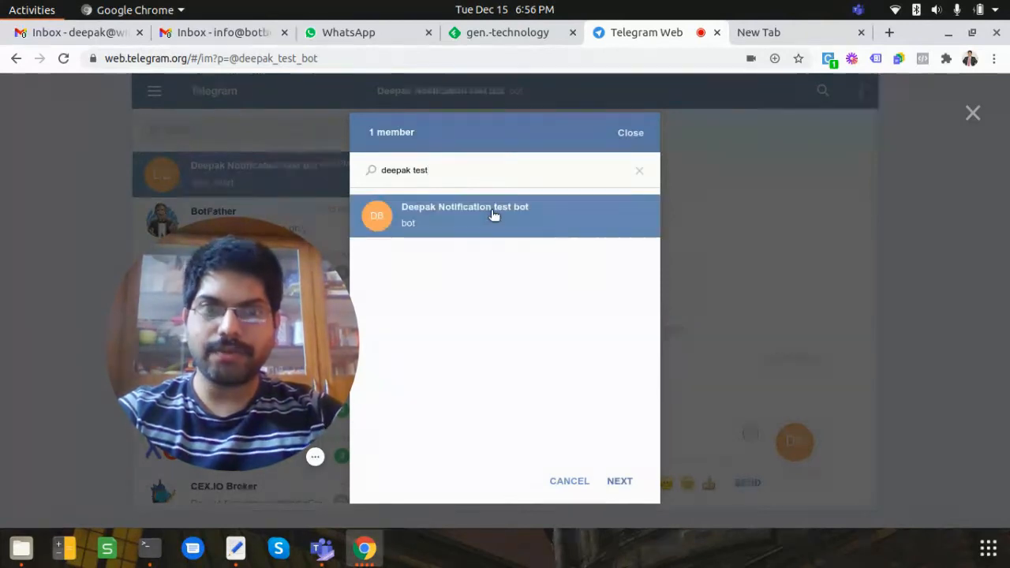
{"action": "left_click", "coordinate": [588, 482]}
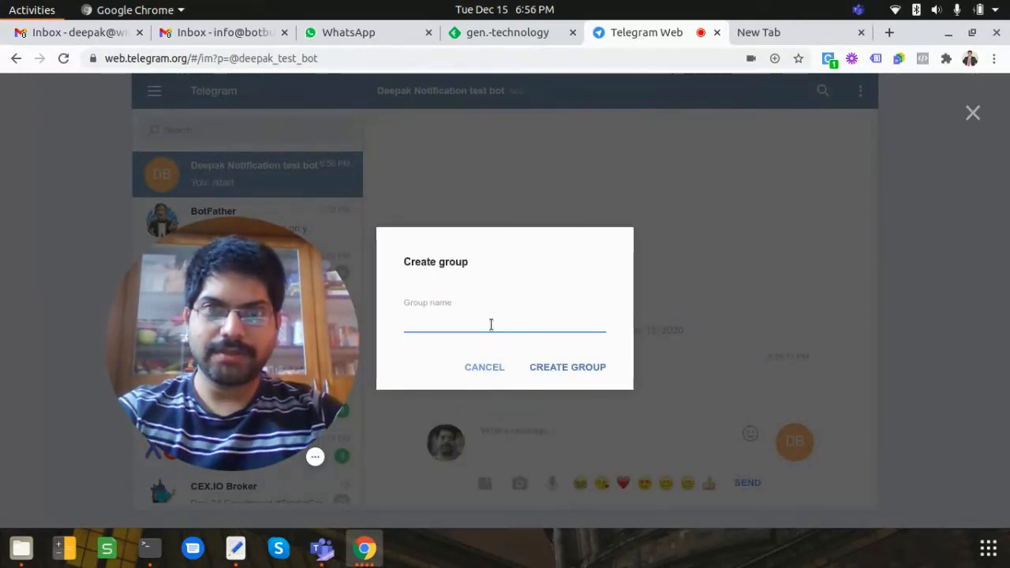
- Name the group with the owner's first name followed by "Notifictions test" and create it
{"action": "type", "text": "Dee"}
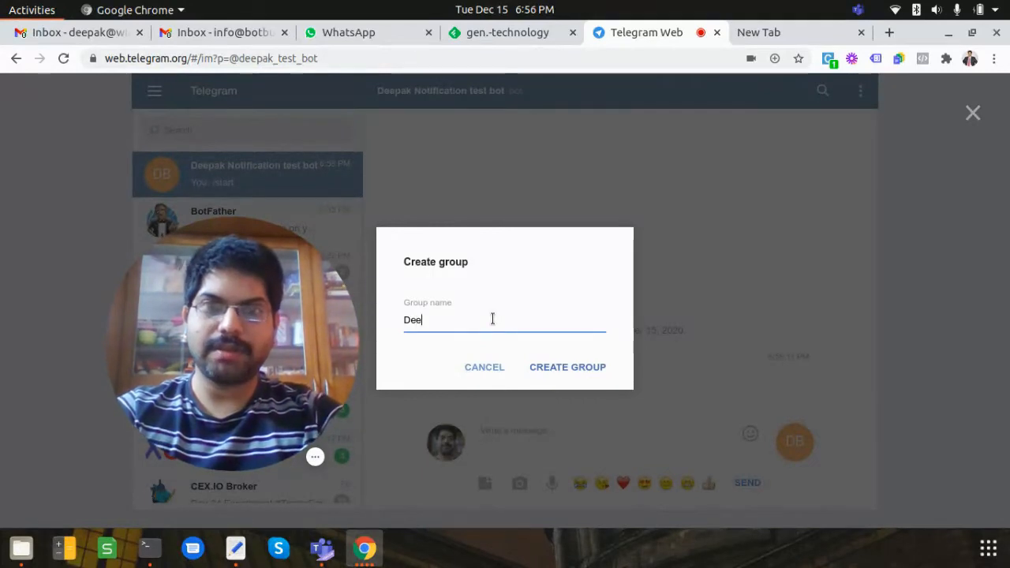
{"action": "type", "text": "pak Not"}
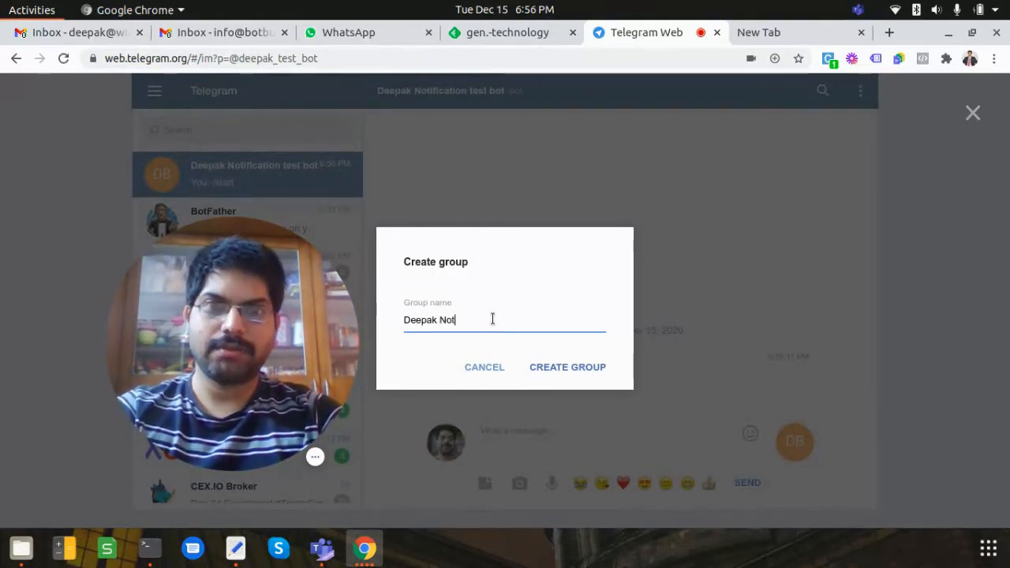
{"action": "type", "text": "ifictions "}
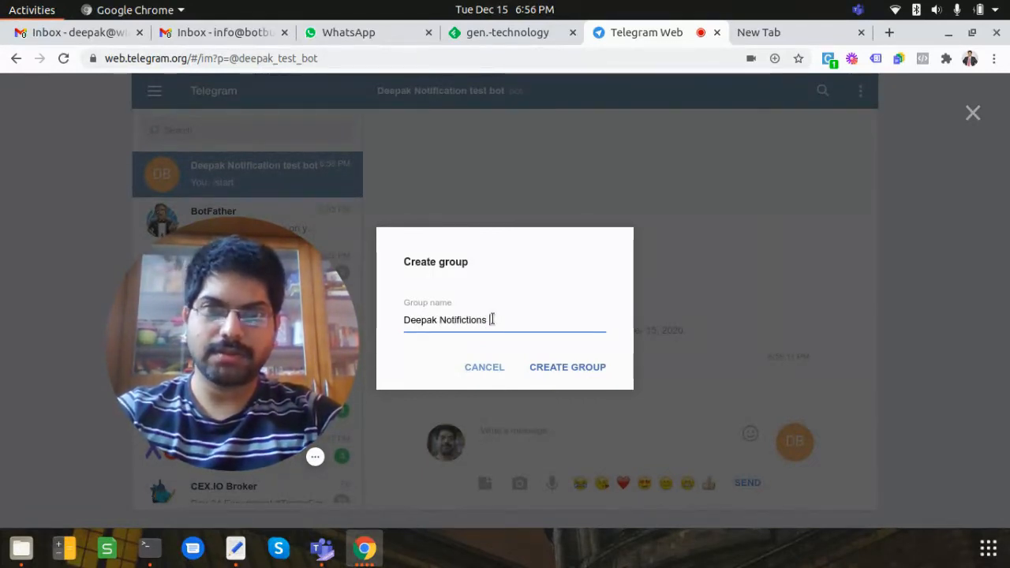
{"action": "type", "text": "test"}
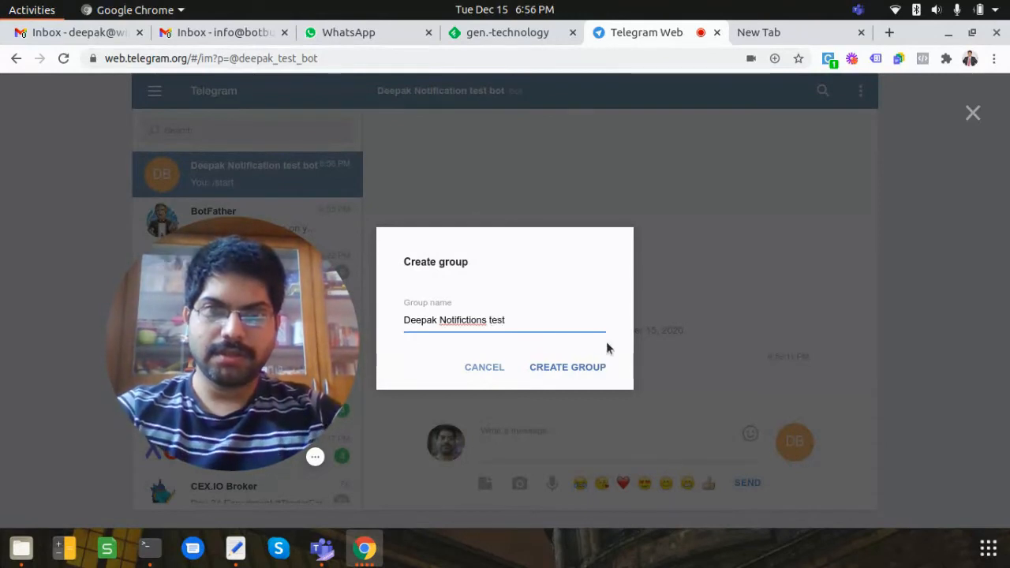
{"action": "left_click", "coordinate": [584, 367]}
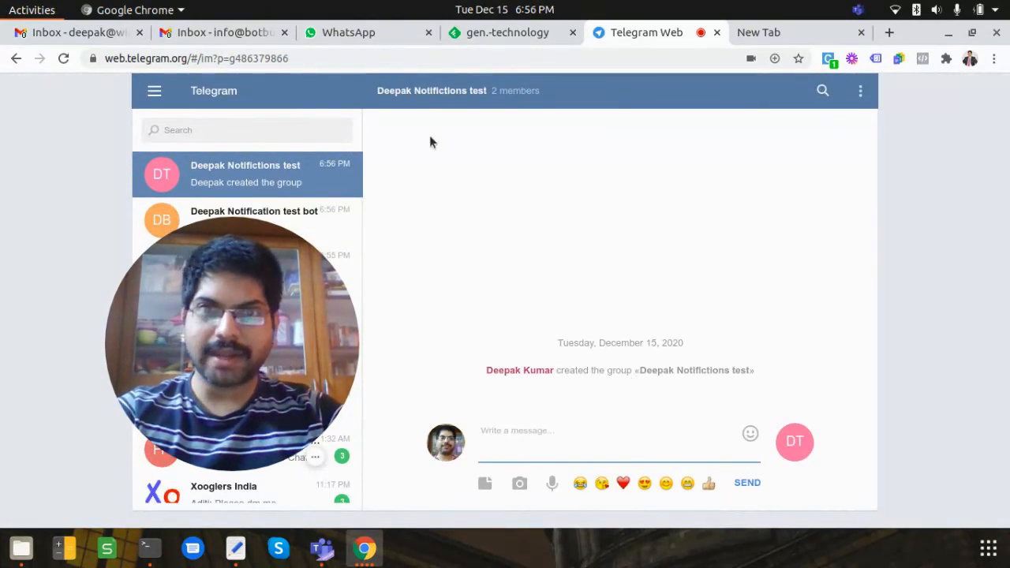
- Review the new group's info, including its member list and invite link, and return to the chat
{"action": "left_click", "coordinate": [510, 91]}
{"action": "scroll", "coordinate": [514, 379], "scroll_direction": "down", "scroll_amount": 1}
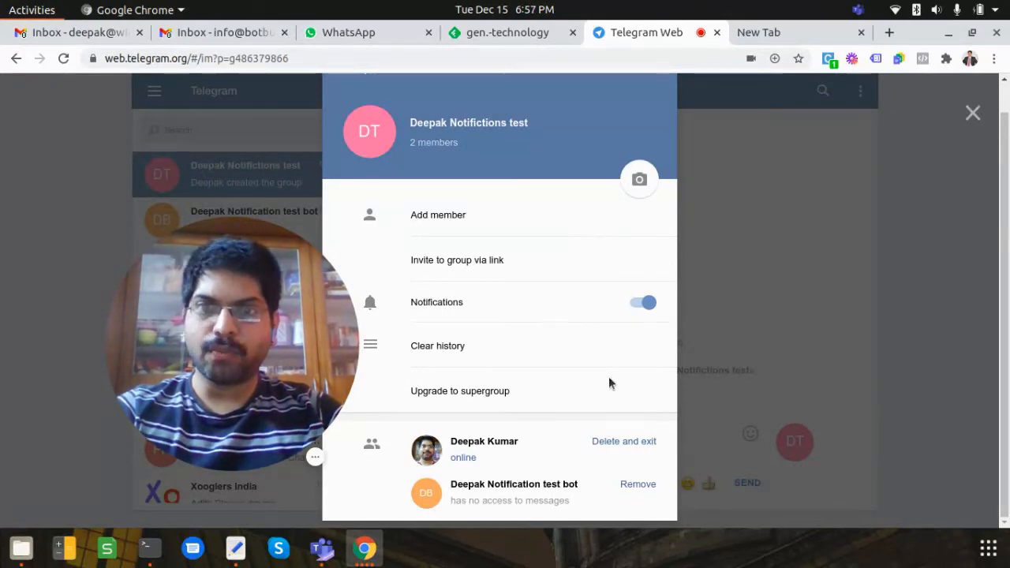
{"action": "left_click", "coordinate": [483, 265]}
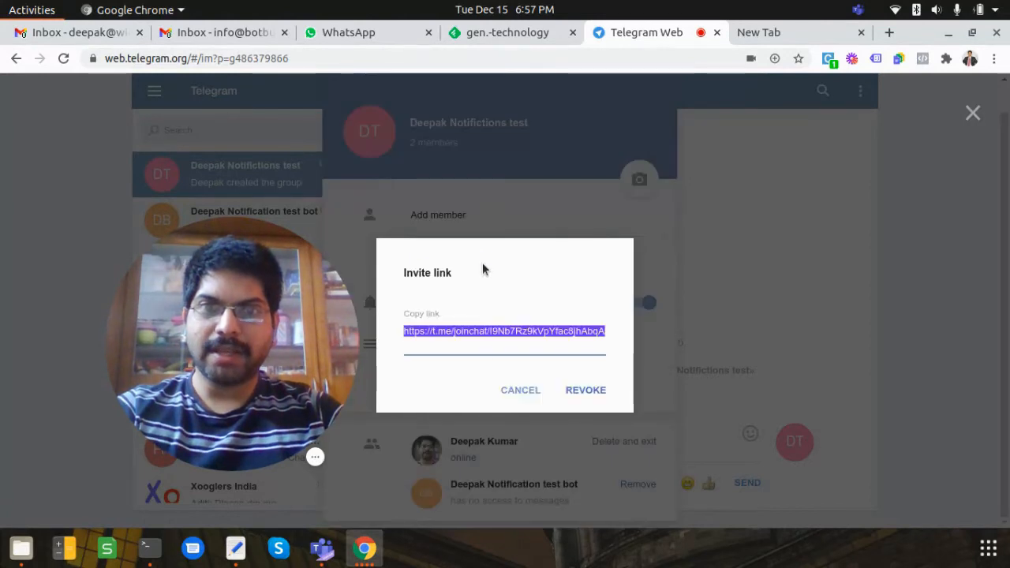
{"action": "left_click", "coordinate": [515, 391]}
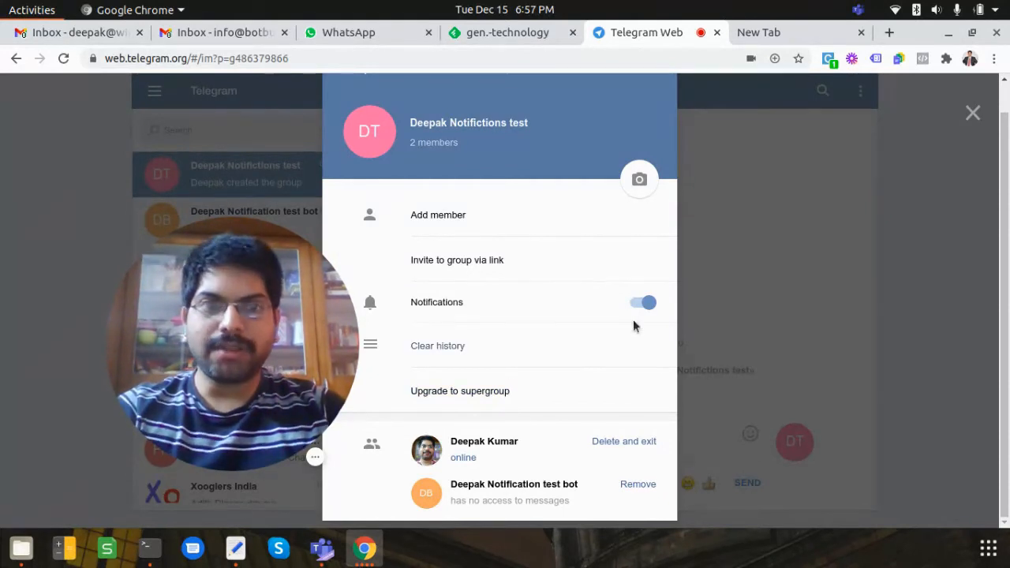
{"action": "left_click", "coordinate": [476, 264]}
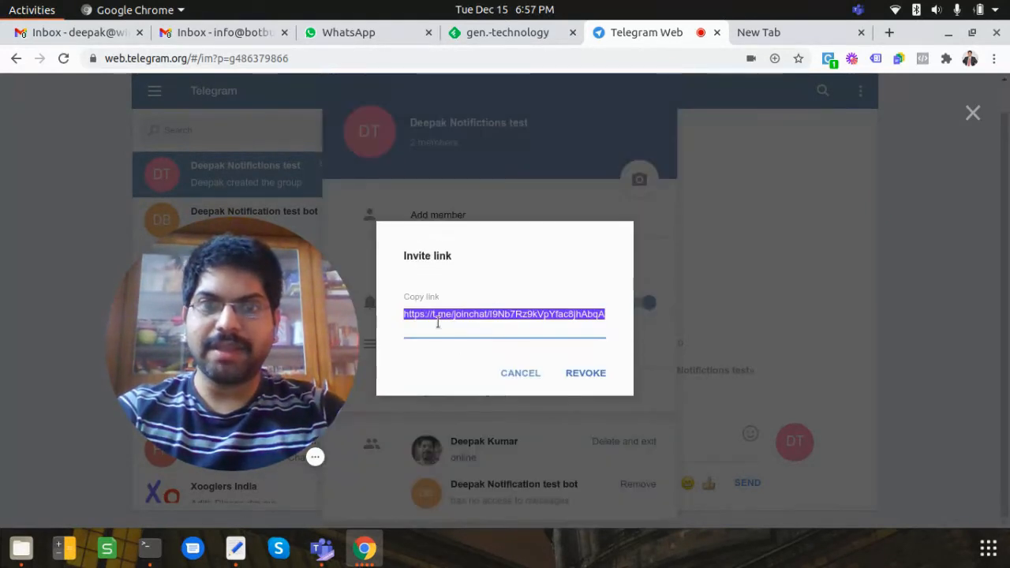
{"action": "left_click", "coordinate": [515, 376]}
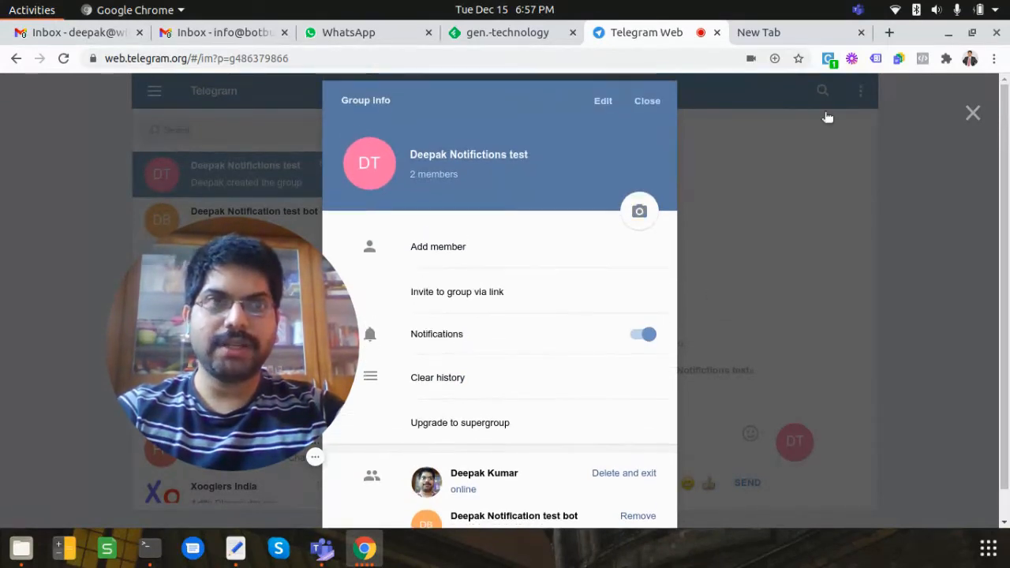
{"action": "left_click", "coordinate": [972, 113]}
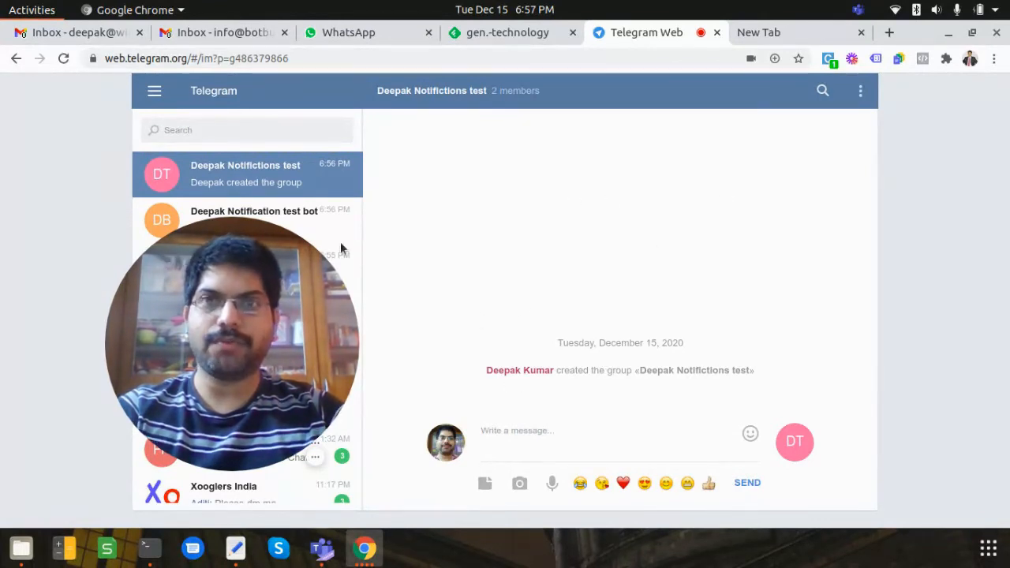
- Copy the group's chat ID from the page address without the leading "g" and paste it into the notes below Step 2
{"action": "left_click", "coordinate": [260, 58]}
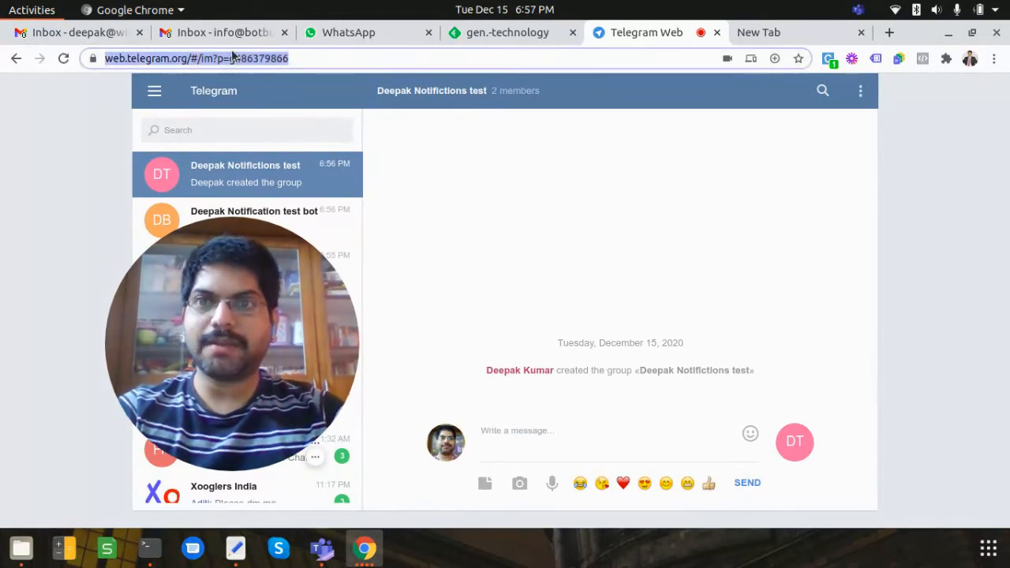
{"action": "left_click", "coordinate": [247, 59]}
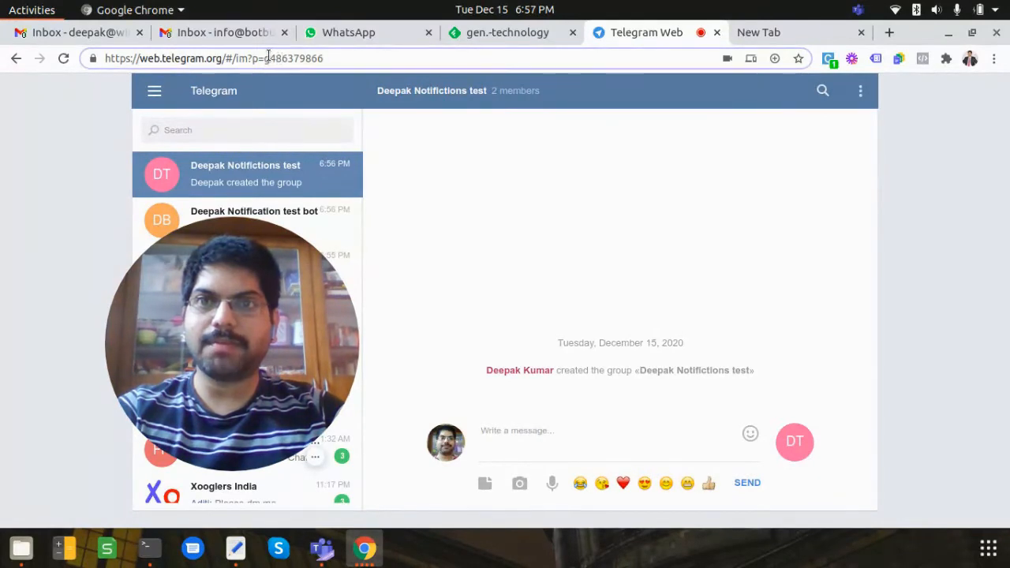
{"action": "left_click_drag", "start_coordinate": [264, 58], "coordinate": [326, 60]}
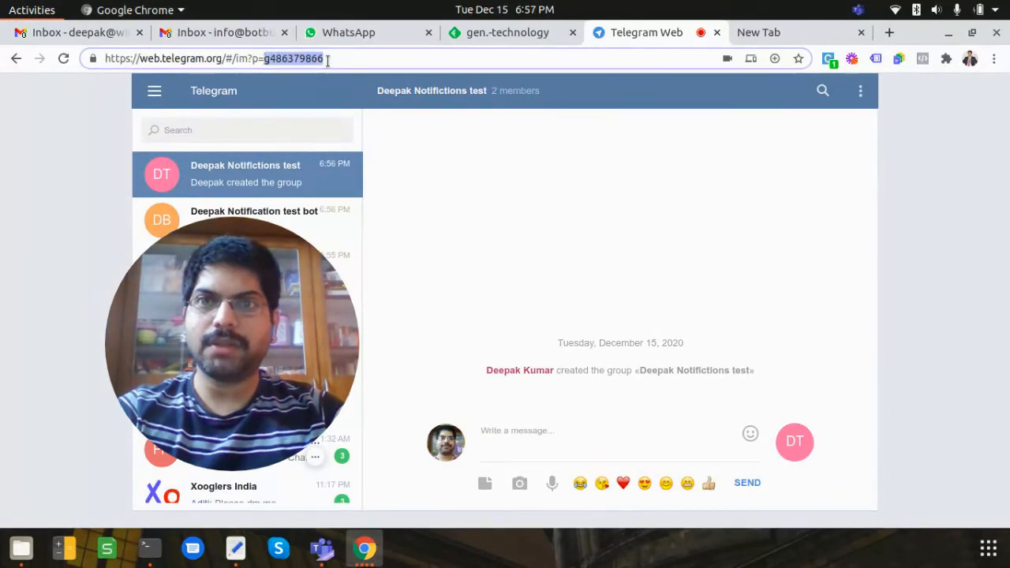
{"action": "left_click", "coordinate": [264, 58]}
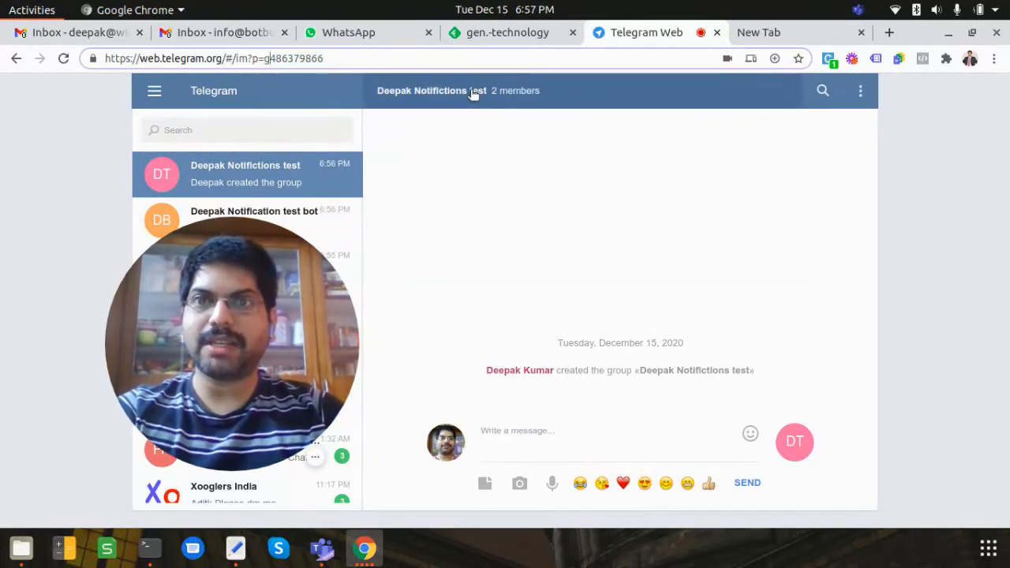
{"action": "key", "text": "shift+End"}
{"action": "key", "text": "ctrl+c"}
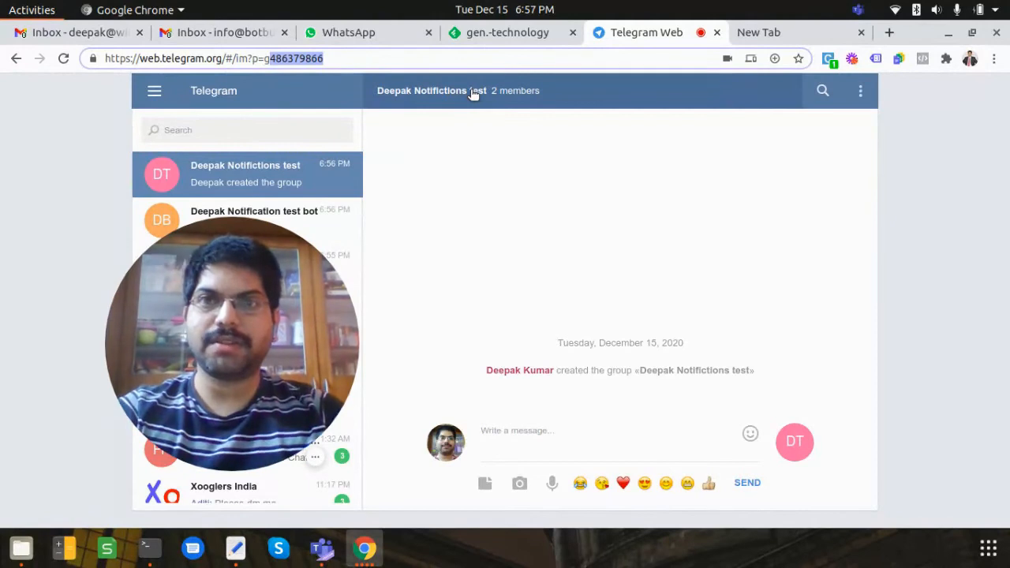
{"action": "key", "text": "ctrl+Tab"}
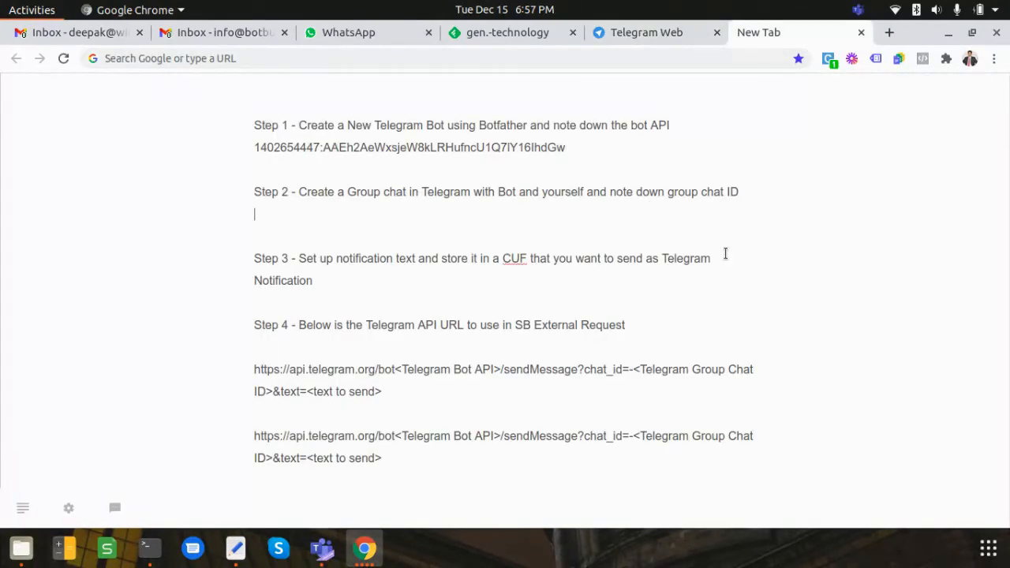
{"action": "key", "text": "ctrl+v"}
{"action": "left_click", "coordinate": [647, 35]}
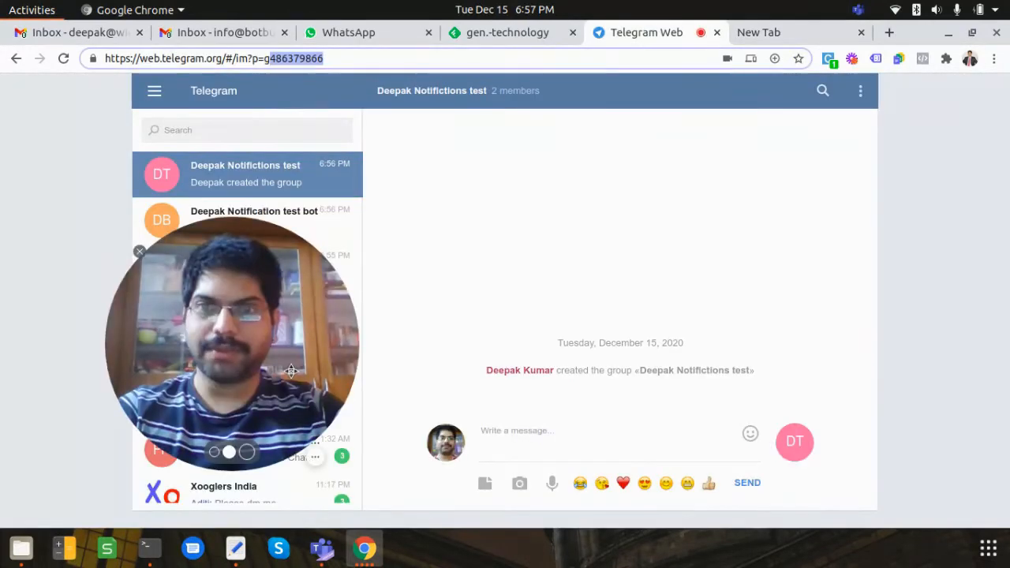
{"action": "left_click", "coordinate": [764, 33]}
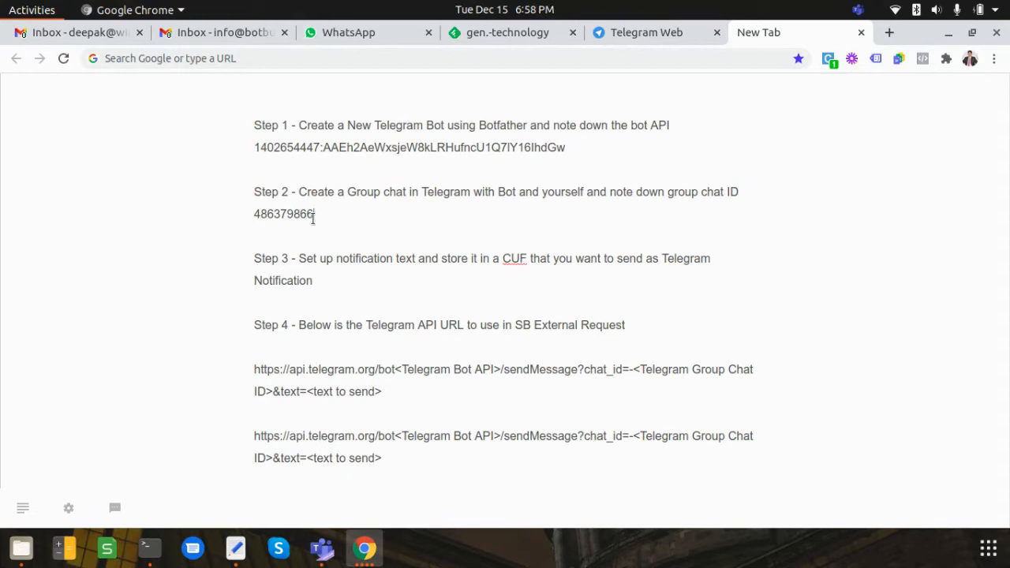
{"action": "left_click", "coordinate": [618, 32]}
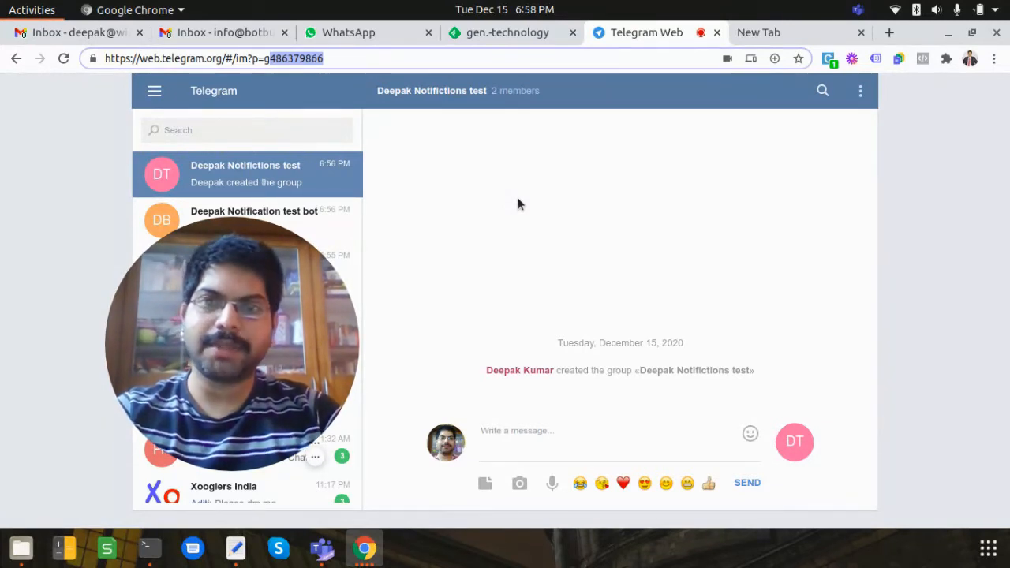
- Switch to the SilferBots flow builder and examine the Marketing Boost flow from the YES, LET'S TALK button to the Enable Live Chat and Notify Admins actions
{"action": "key", "text": "alt+Tab"}
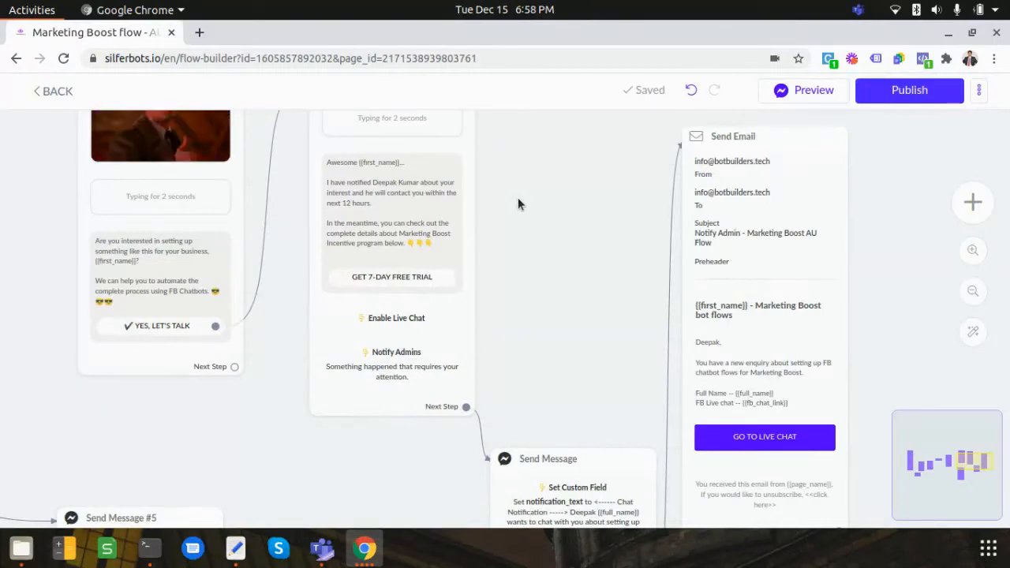
{"action": "scroll", "coordinate": [131, 343], "scroll_direction": "up", "scroll_amount": 3}
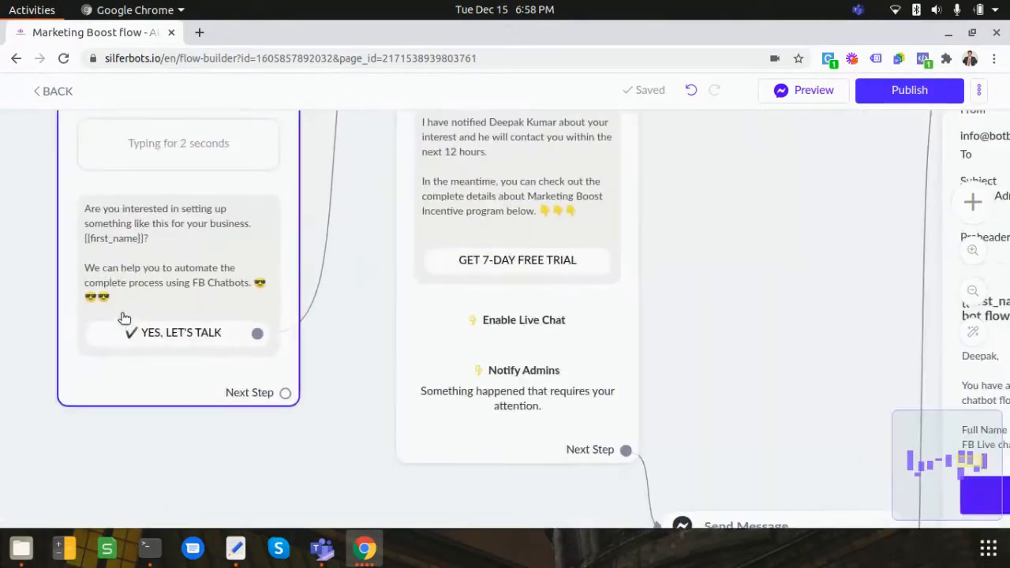
{"action": "scroll", "coordinate": [162, 365], "scroll_direction": "down", "scroll_amount": 1}
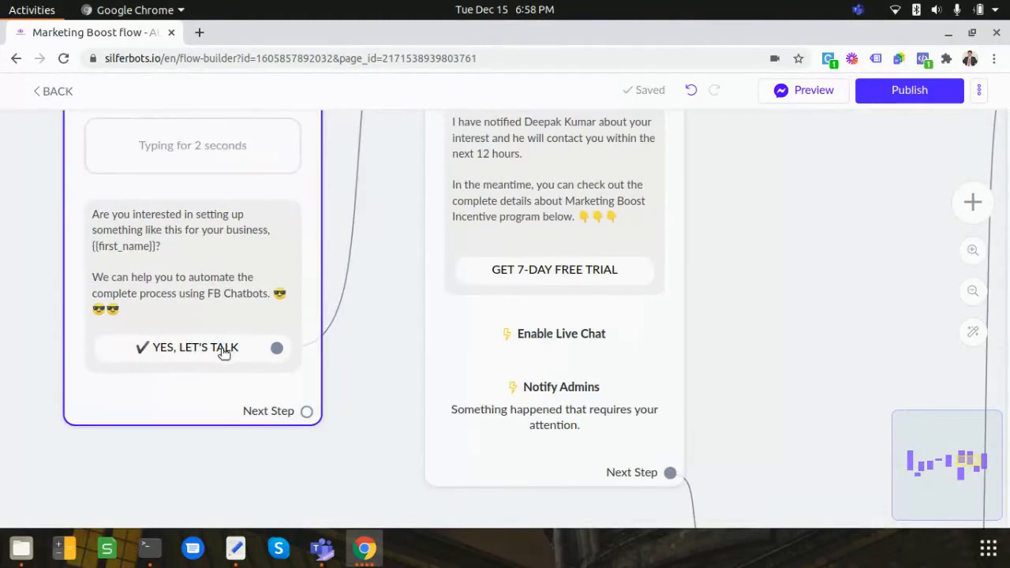
{"action": "scroll", "coordinate": [277, 359], "scroll_direction": "down", "scroll_amount": 2}
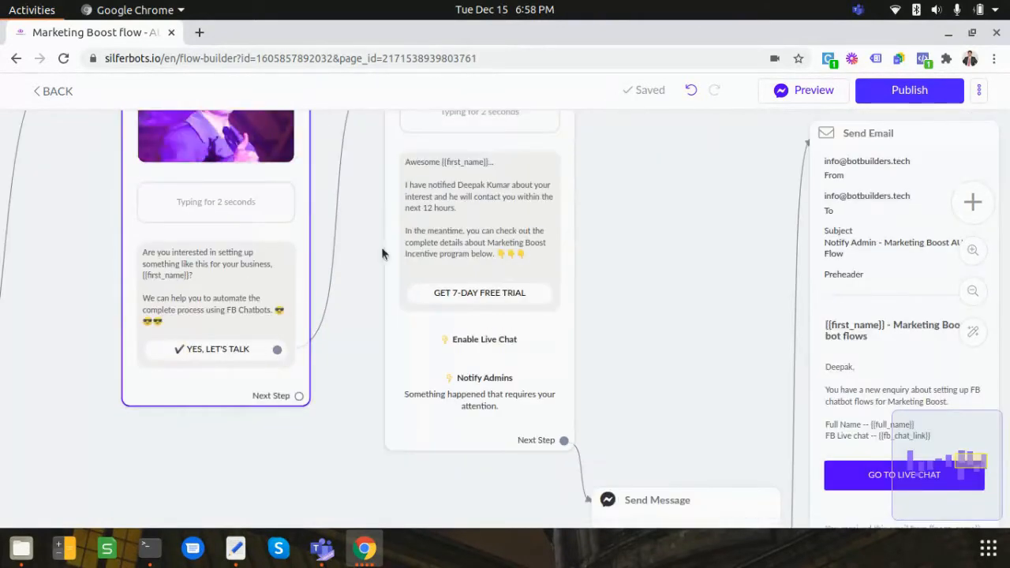
{"action": "left_click_drag", "start_coordinate": [638, 295], "coordinate": [616, 321]}
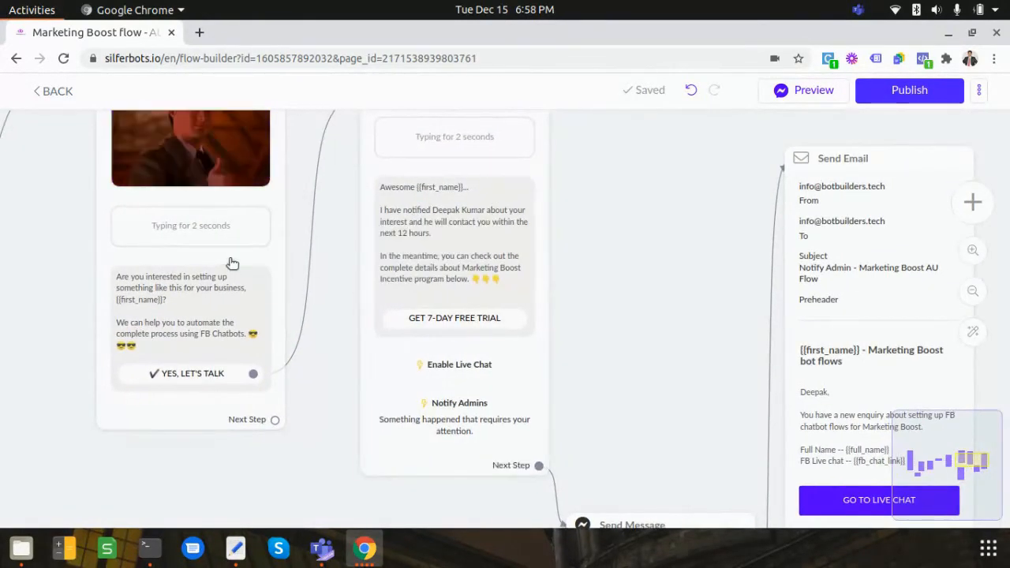
{"action": "scroll", "coordinate": [434, 212], "scroll_direction": "up", "scroll_amount": 2}
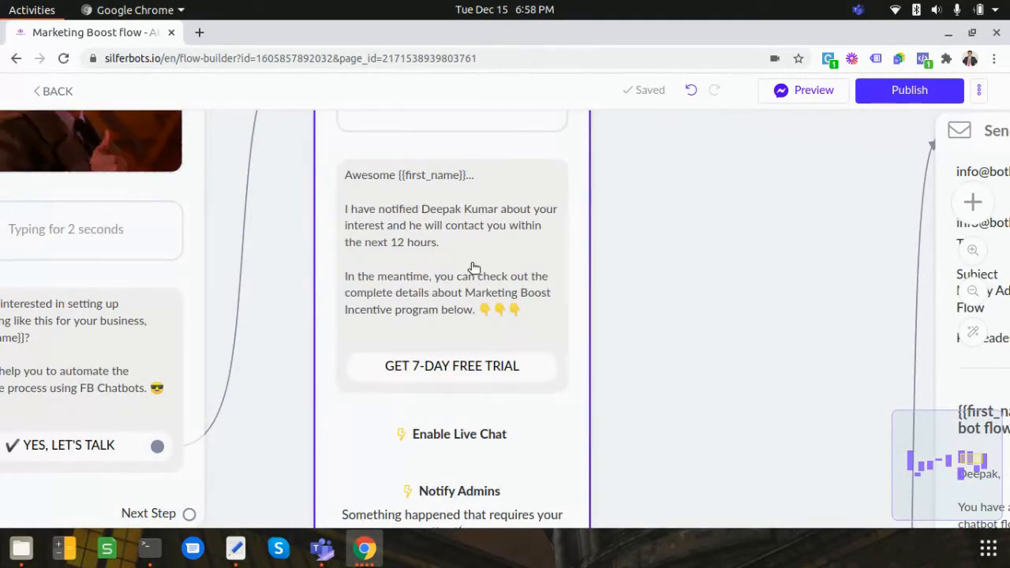
{"action": "scroll", "coordinate": [473, 267], "scroll_direction": "down", "scroll_amount": 3}
{"action": "left_click_drag", "start_coordinate": [614, 342], "coordinate": [581, 236]}
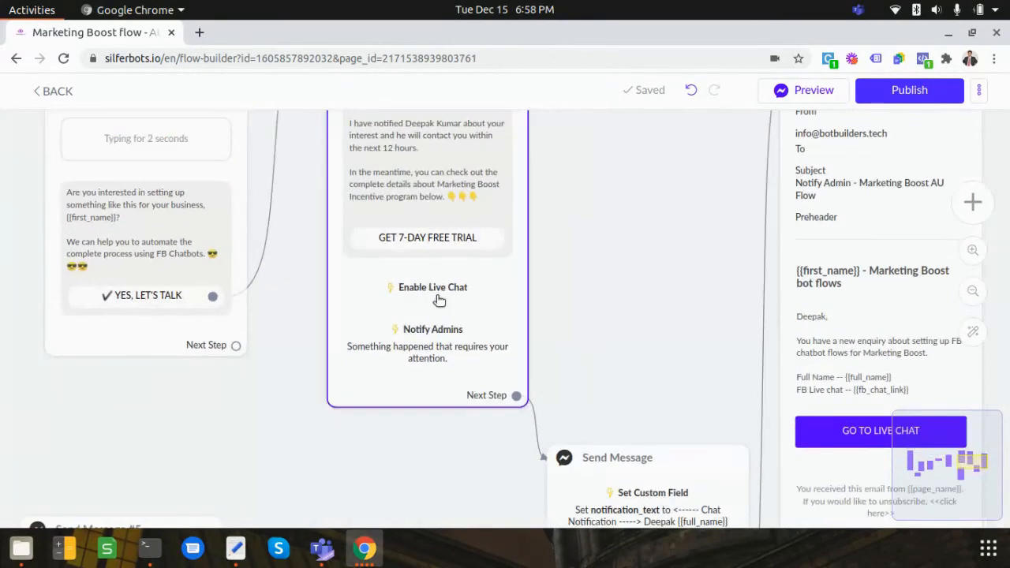
{"action": "scroll", "coordinate": [439, 299], "scroll_direction": "up", "scroll_amount": 2}
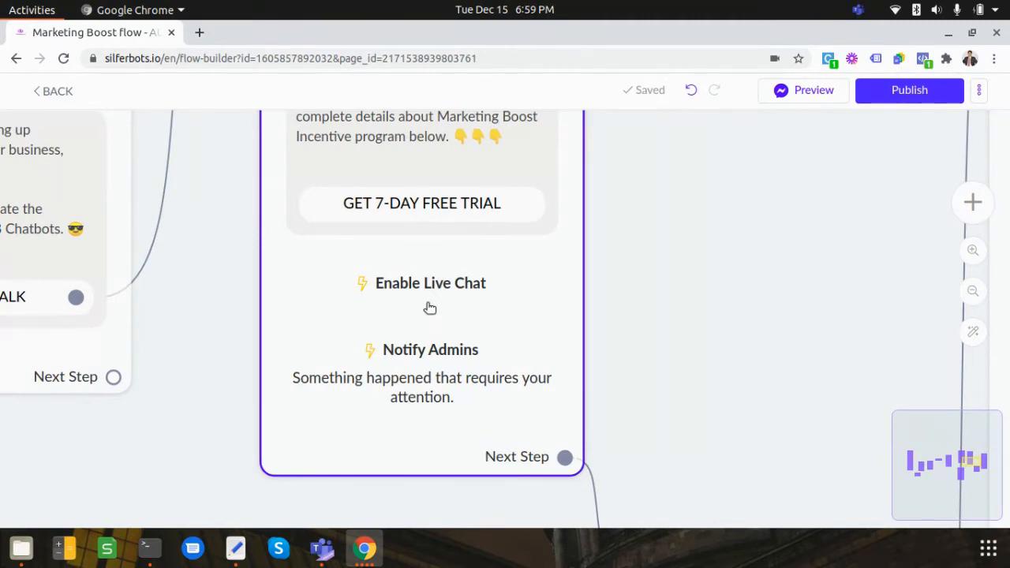
- Remove the Enable Live Chat and Notify Admins actions from the message block containing the GET 7-DAY FREE TRIAL button
{"action": "left_click", "coordinate": [550, 336]}
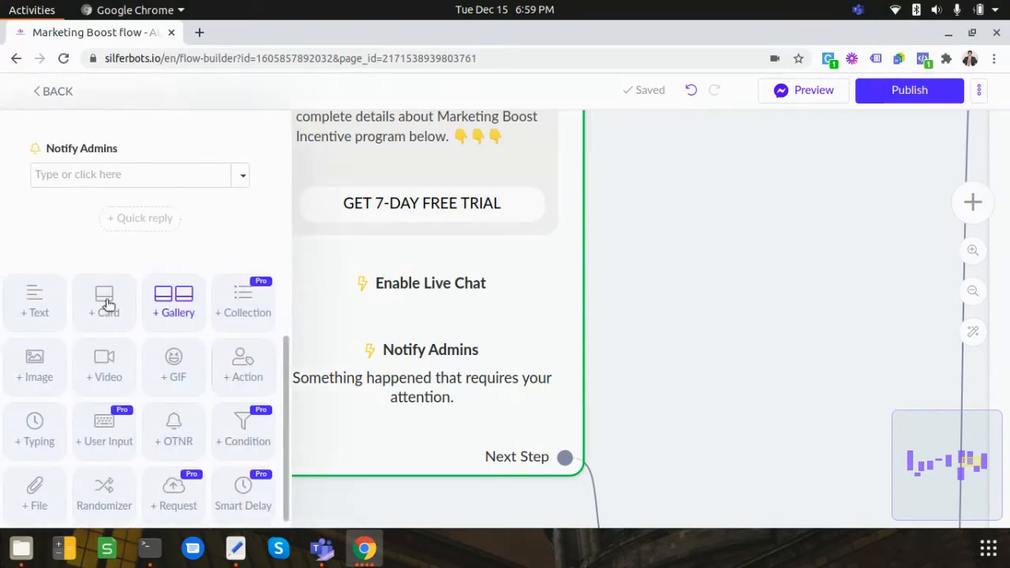
{"action": "scroll", "coordinate": [159, 260], "scroll_direction": "up", "scroll_amount": 2}
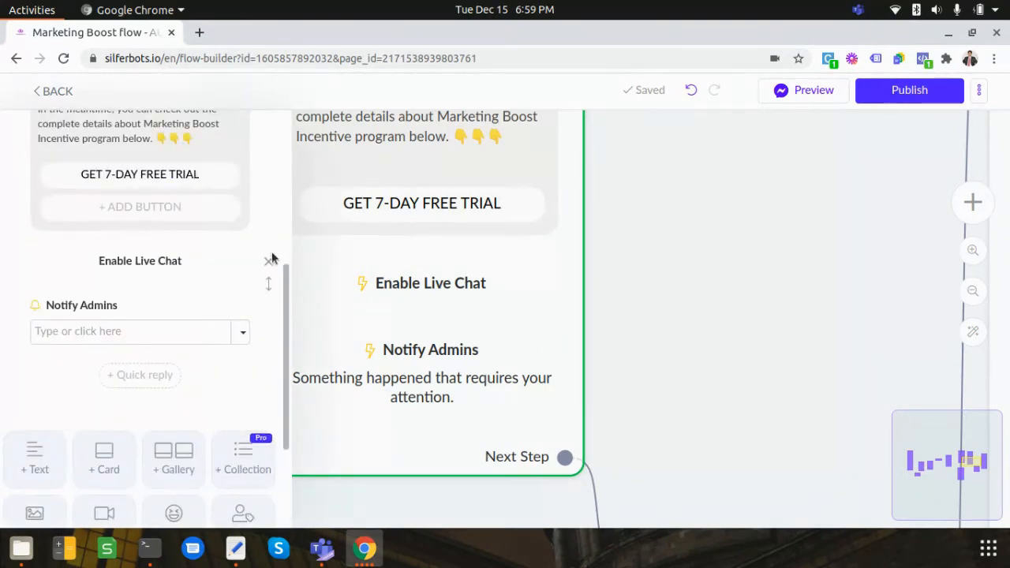
{"action": "left_click", "coordinate": [268, 262]}
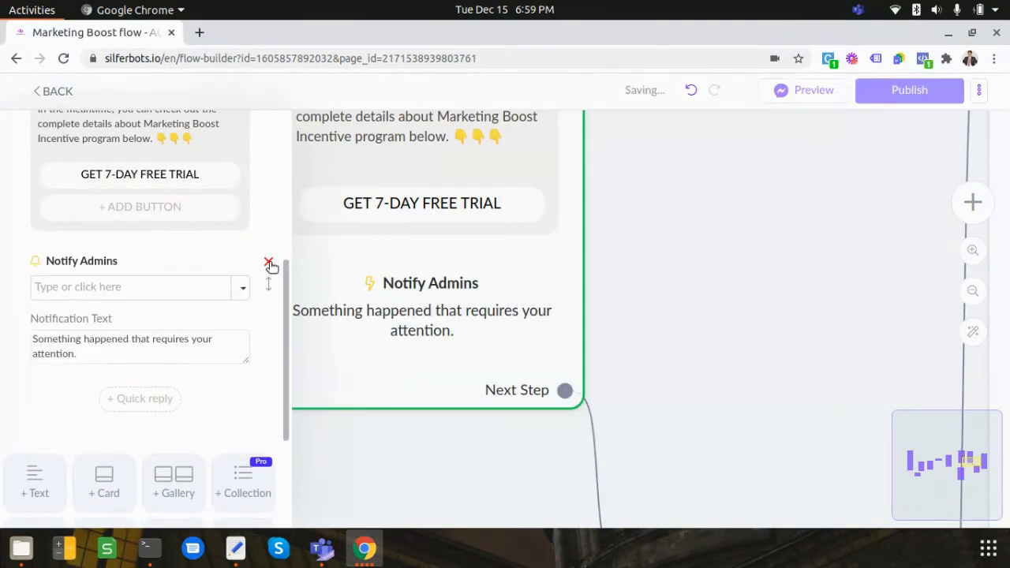
{"action": "left_click", "coordinate": [269, 263]}
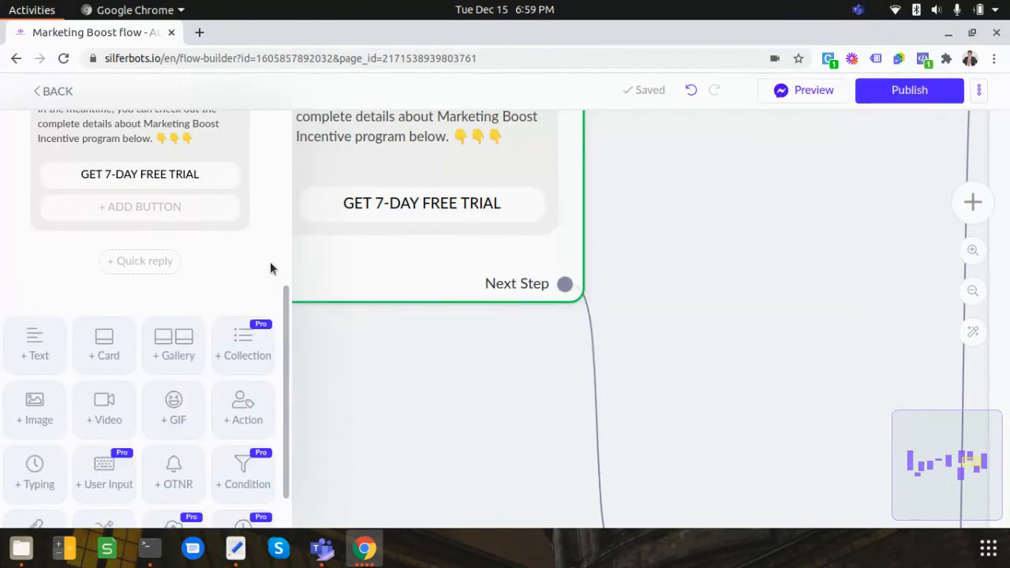
{"action": "left_click", "coordinate": [652, 260]}
- Examine the following Send Message block with its Set Custom Field and External Request actions, and the email block connected to it
{"action": "scroll", "coordinate": [687, 327], "scroll_direction": "down", "scroll_amount": 4}
{"action": "left_click_drag", "start_coordinate": [697, 346], "coordinate": [505, 251]}
{"action": "left_click_drag", "start_coordinate": [524, 400], "coordinate": [447, 317]}
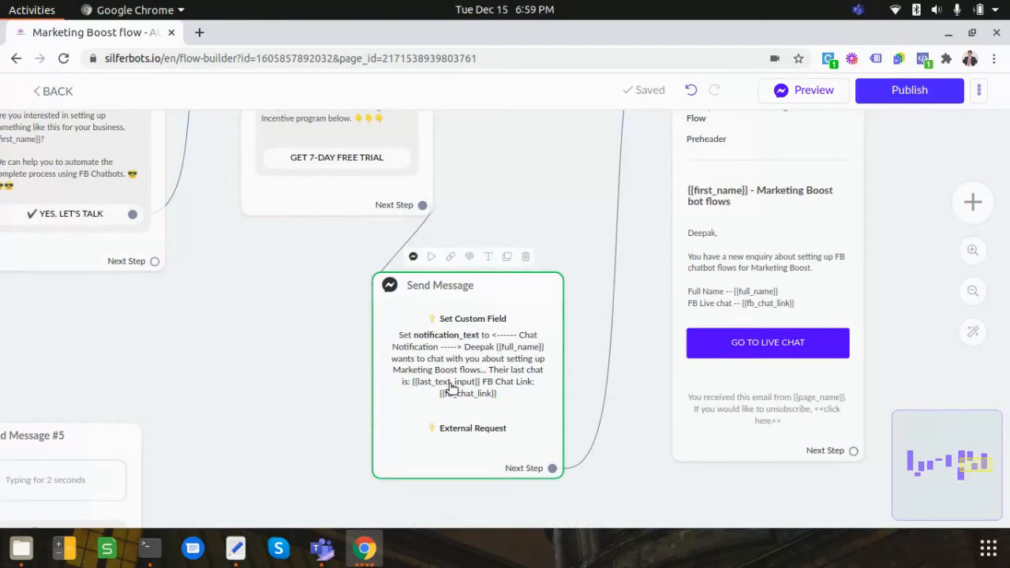
{"action": "scroll", "coordinate": [724, 235], "scroll_direction": "up", "scroll_amount": 3}
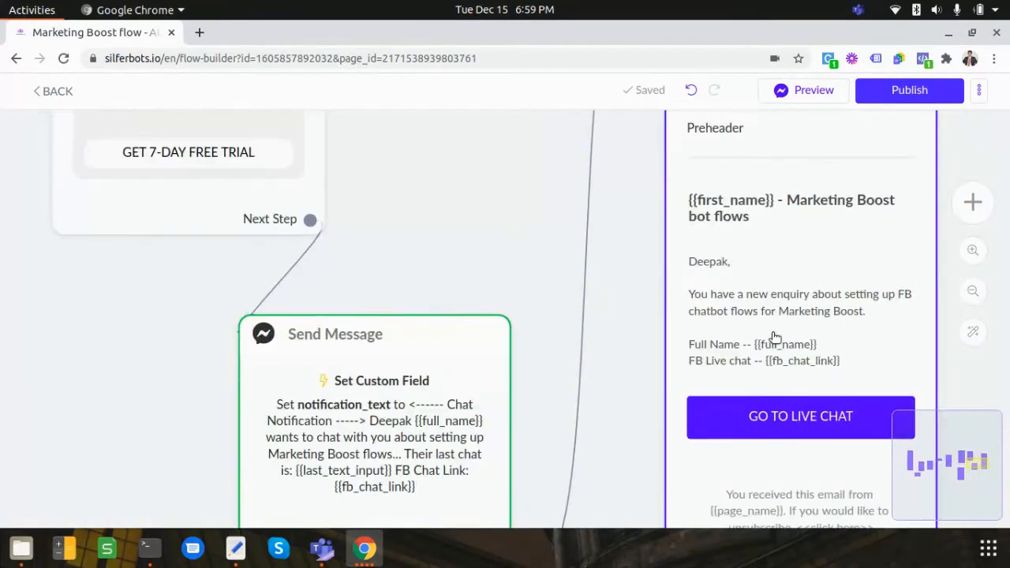
{"action": "scroll", "coordinate": [774, 337], "scroll_direction": "up", "scroll_amount": 3}
{"action": "scroll", "coordinate": [519, 379], "scroll_direction": "down", "scroll_amount": 3}
{"action": "left_click_drag", "start_coordinate": [438, 242], "coordinate": [477, 157]}
{"action": "left_click_drag", "start_coordinate": [164, 311], "coordinate": [196, 313]}
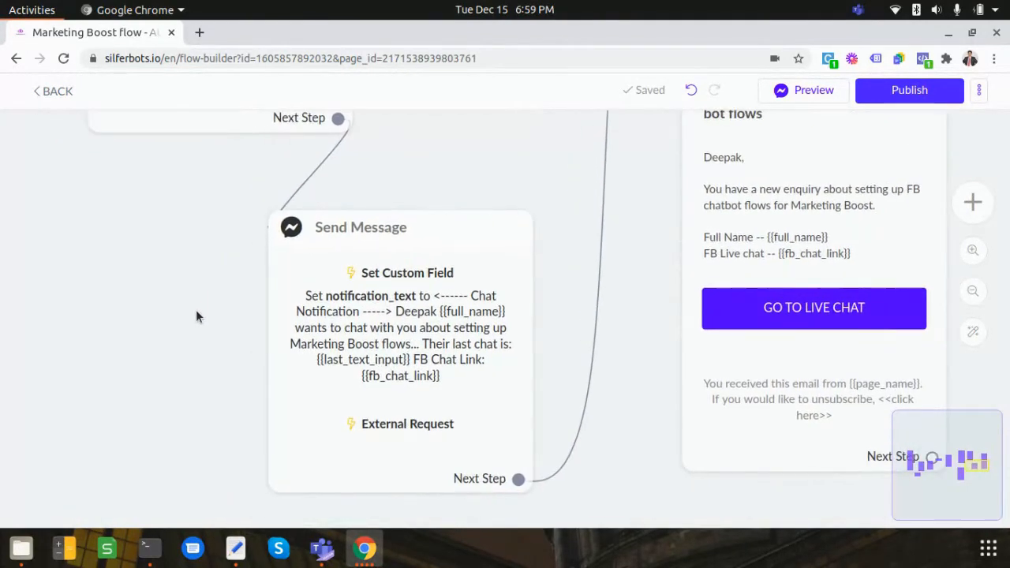
- Open the Send Message block's Set Custom Field action for notification_text and review the message text and its variables
{"action": "left_click", "coordinate": [418, 249]}
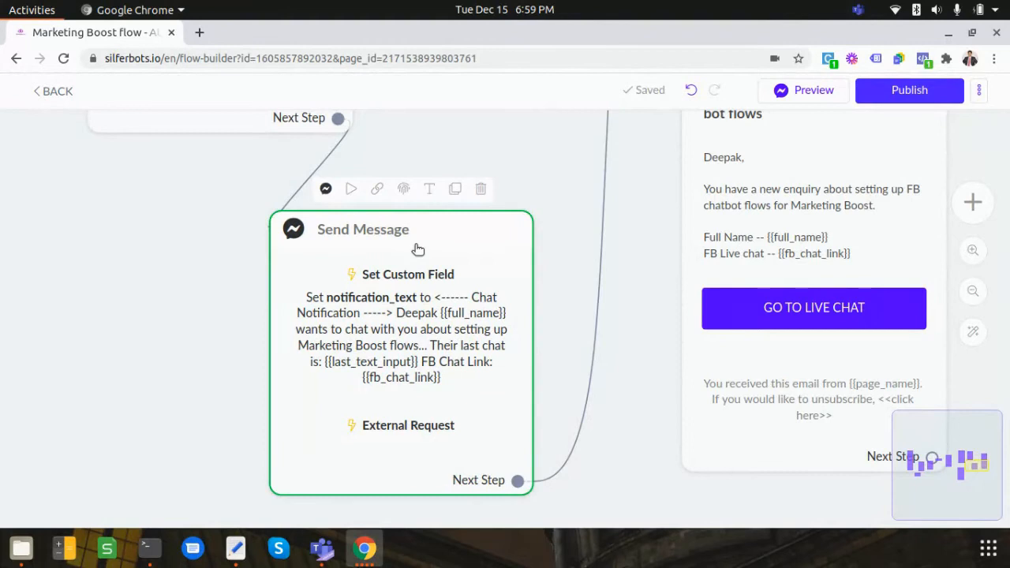
{"action": "left_click", "coordinate": [481, 237]}
{"action": "scroll", "coordinate": [171, 289], "scroll_direction": "up", "scroll_amount": 5}
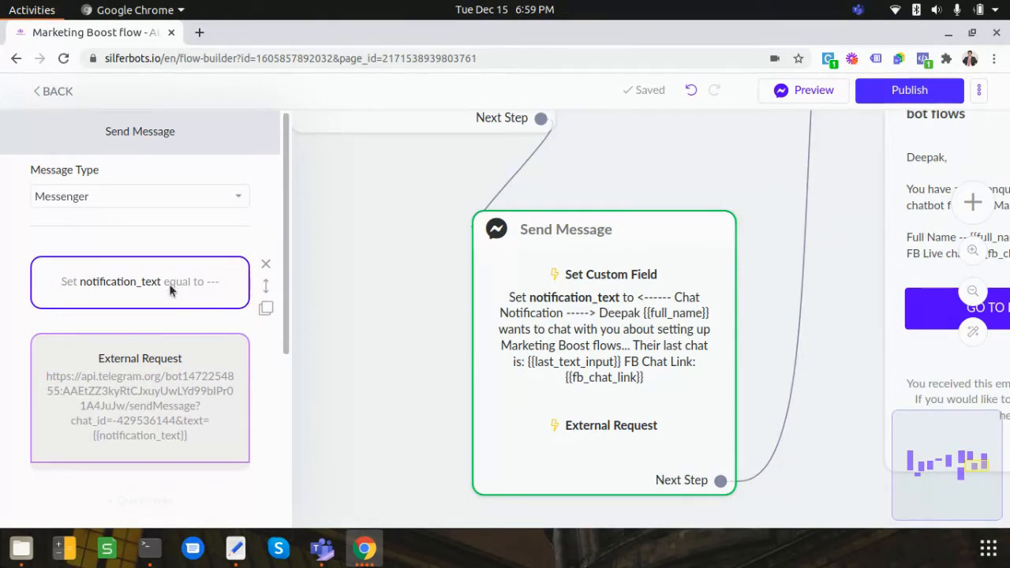
{"action": "left_click", "coordinate": [172, 289]}
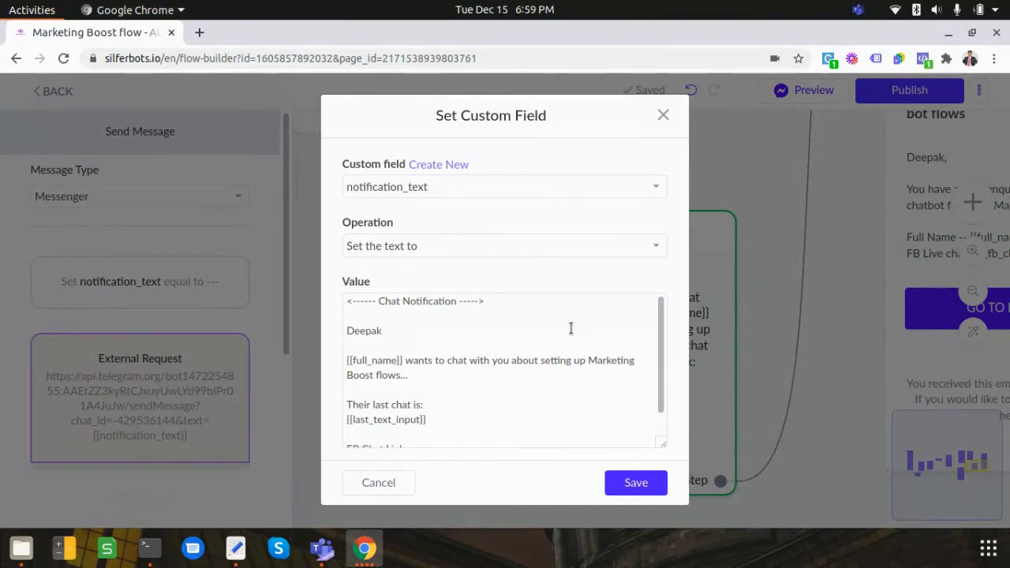
{"action": "scroll", "coordinate": [423, 368], "scroll_direction": "down", "scroll_amount": 1}
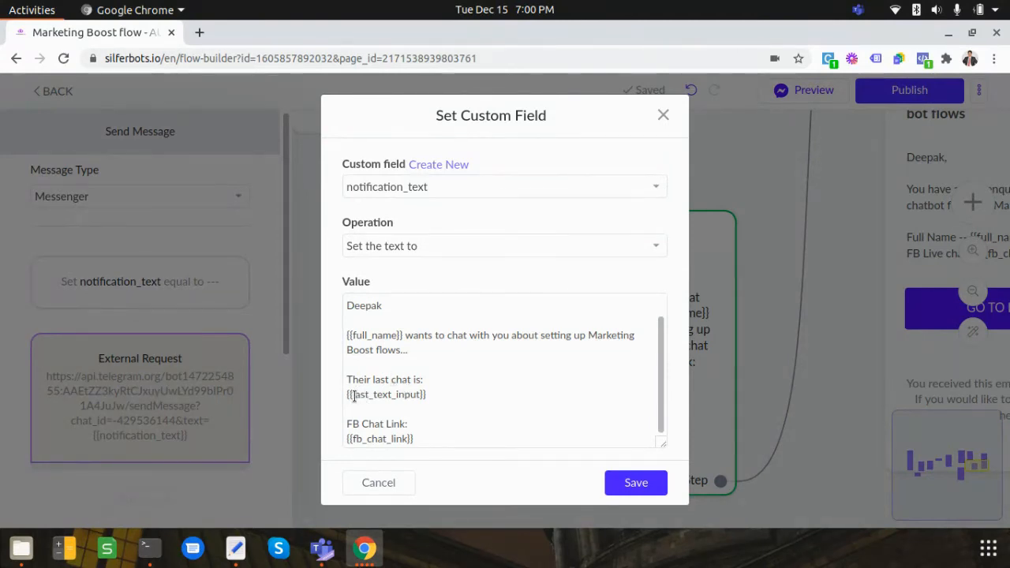
{"action": "left_click", "coordinate": [420, 438]}
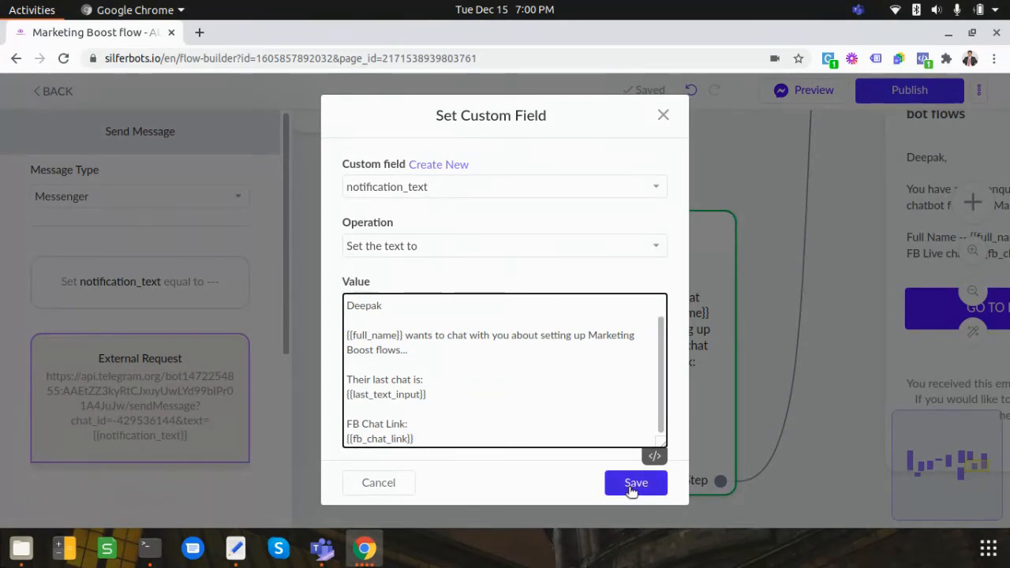
{"action": "scroll", "coordinate": [508, 376], "scroll_direction": "up", "scroll_amount": 1}
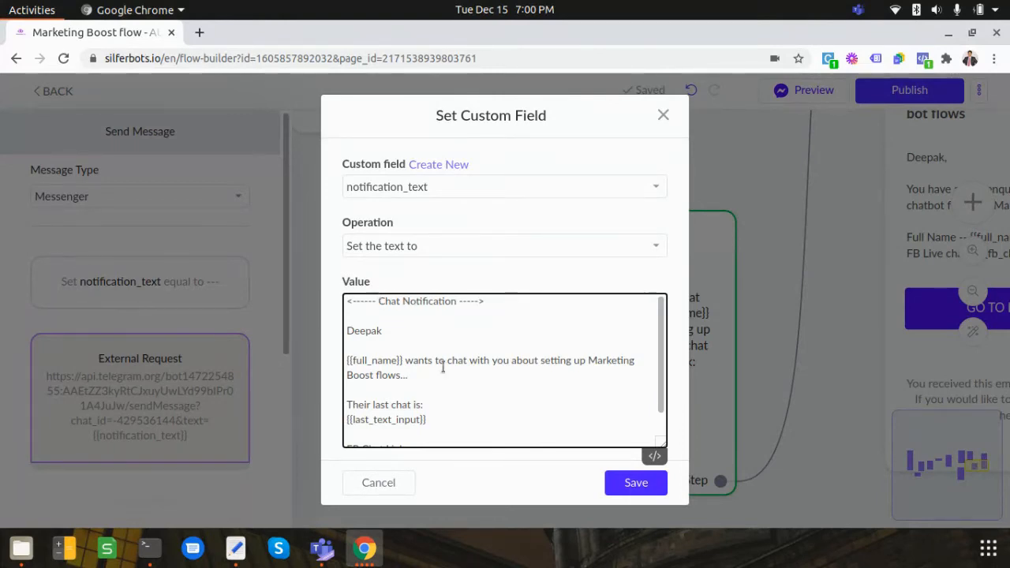
{"action": "scroll", "coordinate": [442, 365], "scroll_direction": "down", "scroll_amount": 1}
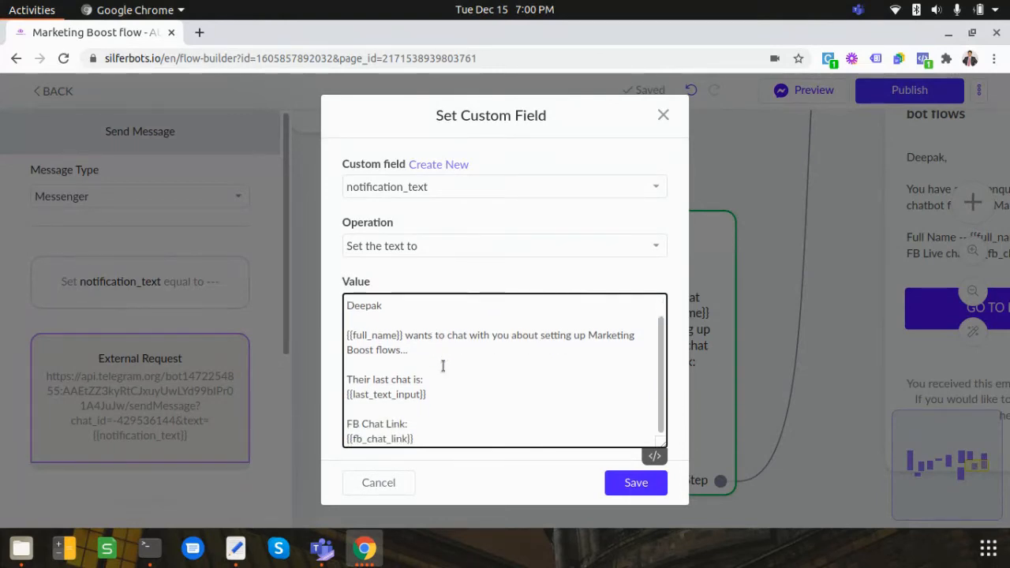
{"action": "double_click", "coordinate": [353, 393]}
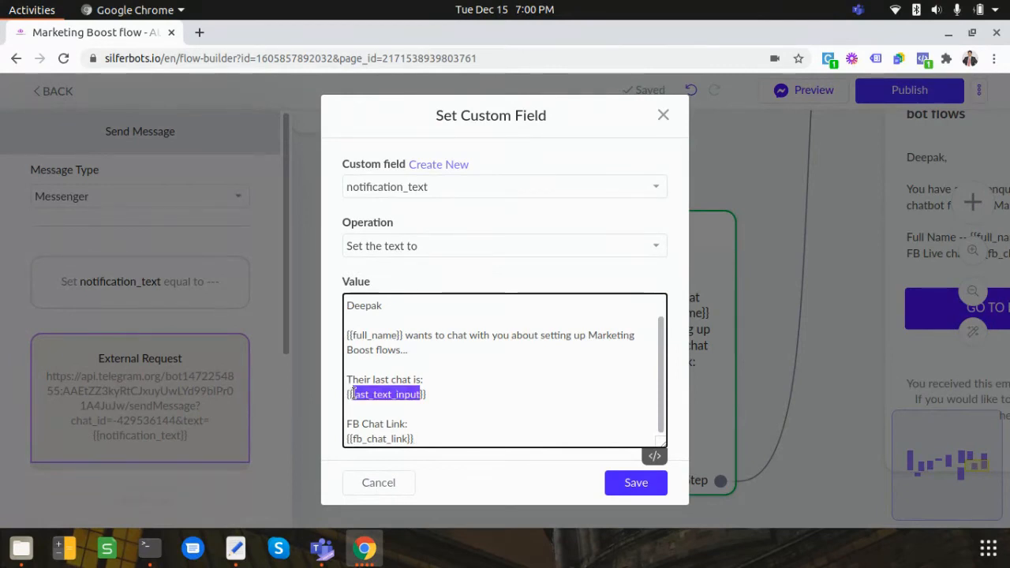
{"action": "left_click", "coordinate": [461, 380]}
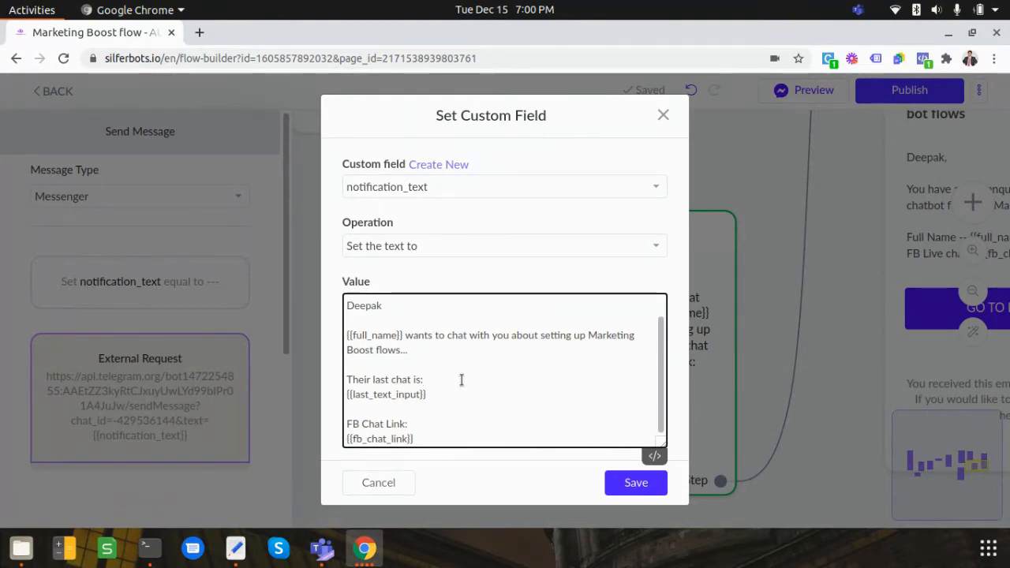
- Add the line "Email is {{email}}" below the FB Chat Link in the notification_text value
{"action": "left_click", "coordinate": [448, 404]}
{"action": "left_click", "coordinate": [415, 366]}
{"action": "key", "text": "Return"}
{"action": "key", "text": "Return"}
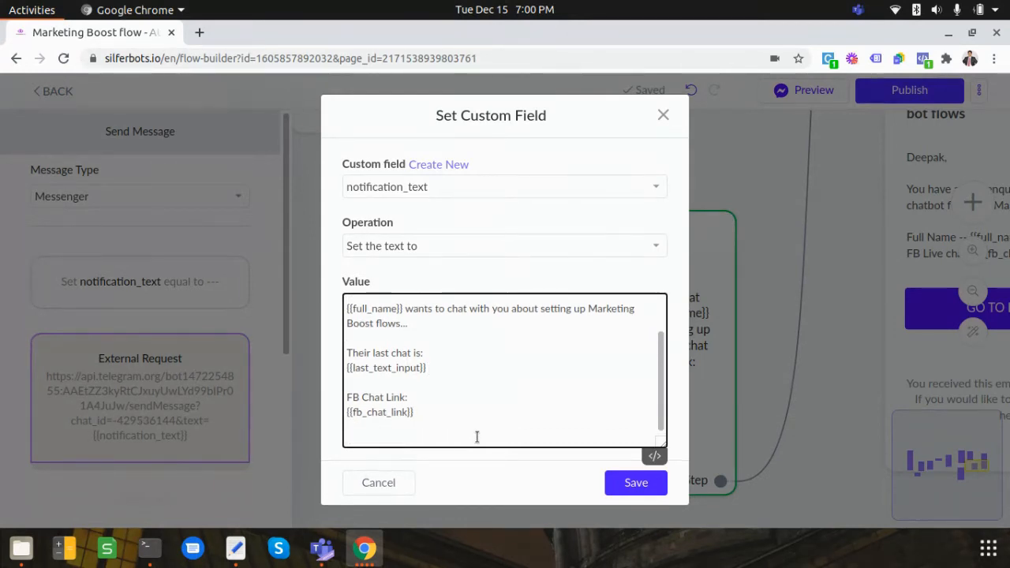
{"action": "type", "text": "Email"}
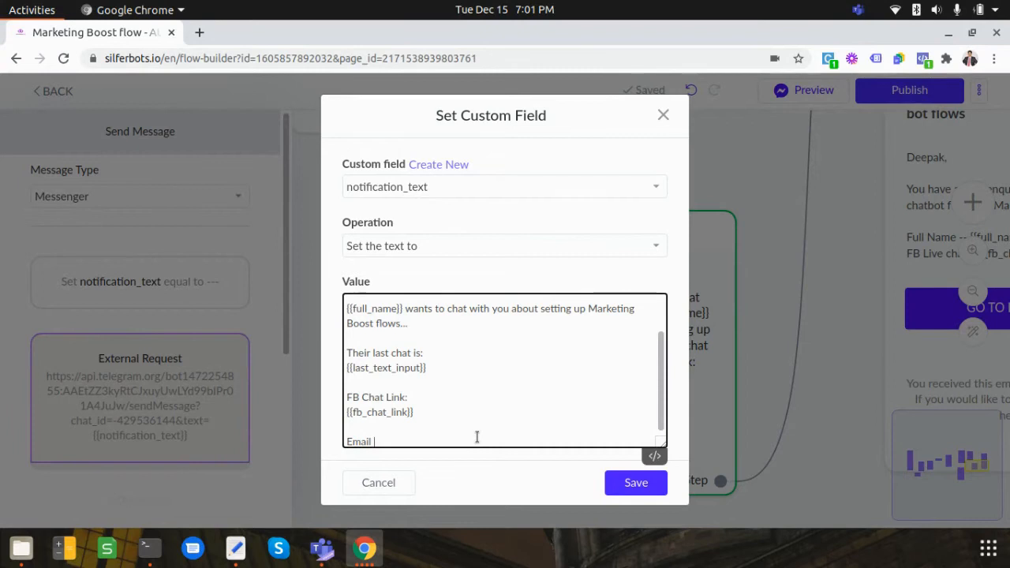
{"action": "type", "text": " is {{emai"}
{"action": "key", "text": "Return"}
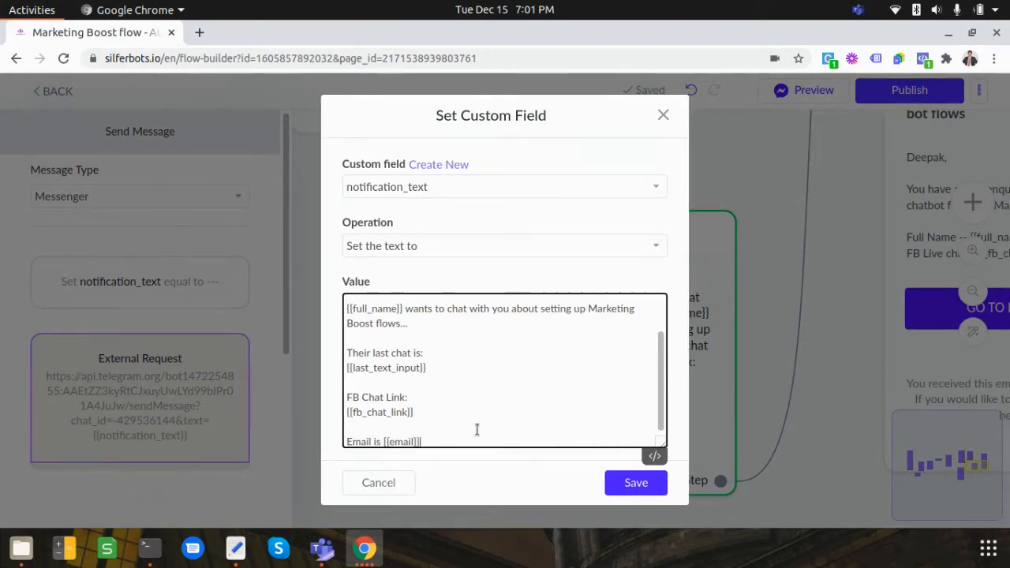
- Add the line "Phone is {{phone}}" below the email line, using the phone variable
{"action": "key", "text": "Return"}
{"action": "key", "text": "Return"}
{"action": "type", "text": "Pho"}
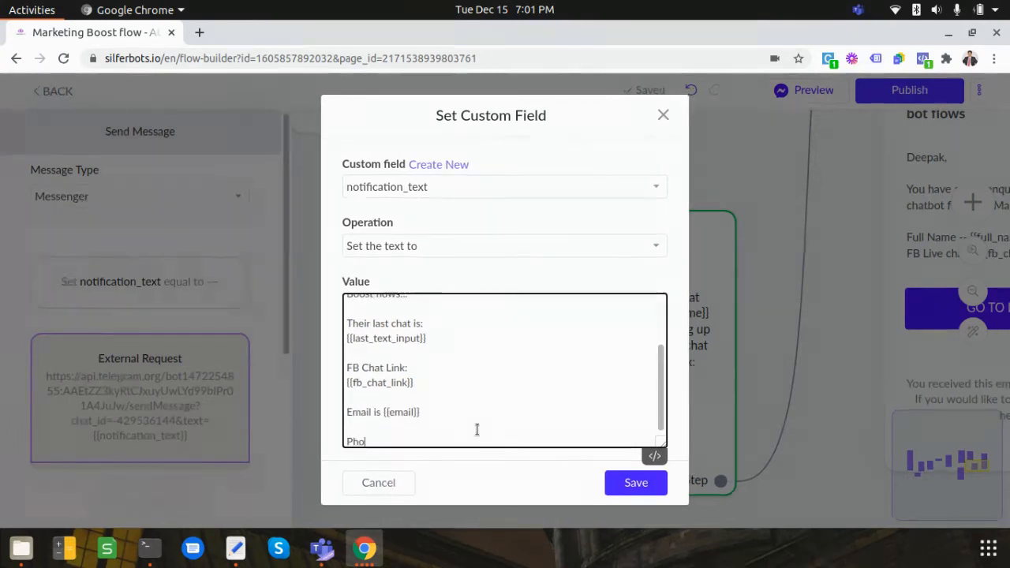
{"action": "type", "text": "ne is {{"}
{"action": "key", "text": "Return"}
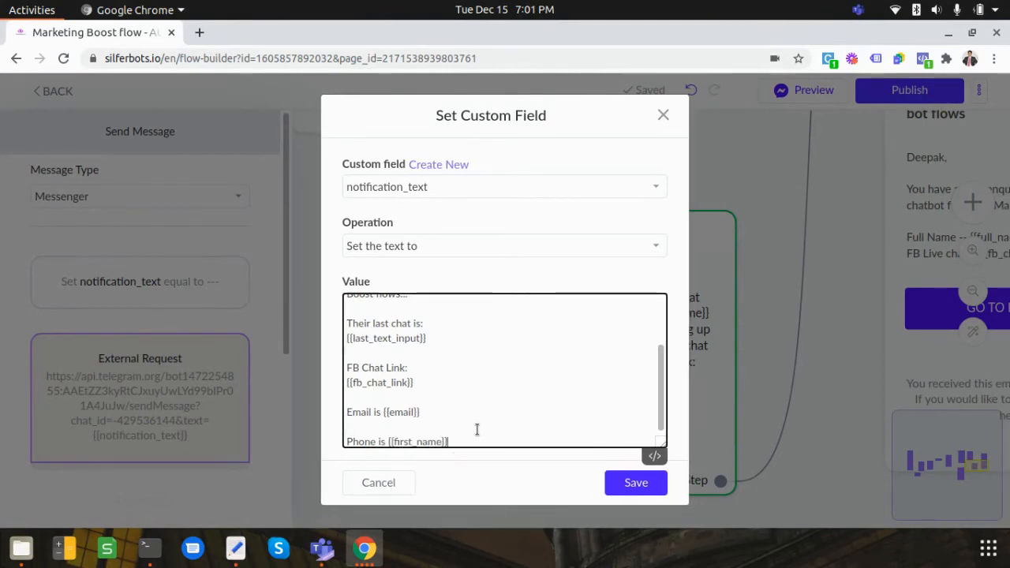
{"action": "key", "text": "BackSpace"}
{"action": "key", "text": "BackSpace"}
{"action": "key", "text": "BackSpace"}
{"action": "key", "text": "BackSpace"}
{"action": "key", "text": "BackSpace"}
{"action": "key", "text": "BackSpace"}
{"action": "key", "text": "BackSpace"}
{"action": "key", "text": "BackSpace"}
{"action": "key", "text": "BackSpace"}
{"action": "key", "text": "BackSpace"}
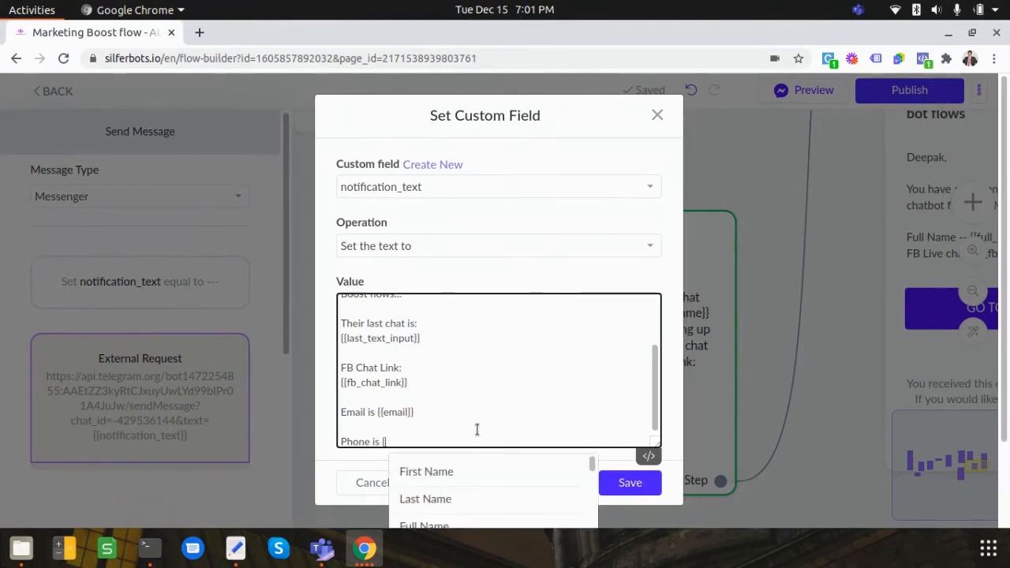
{"action": "type", "text": "ph"}
{"action": "key", "text": "Return"}
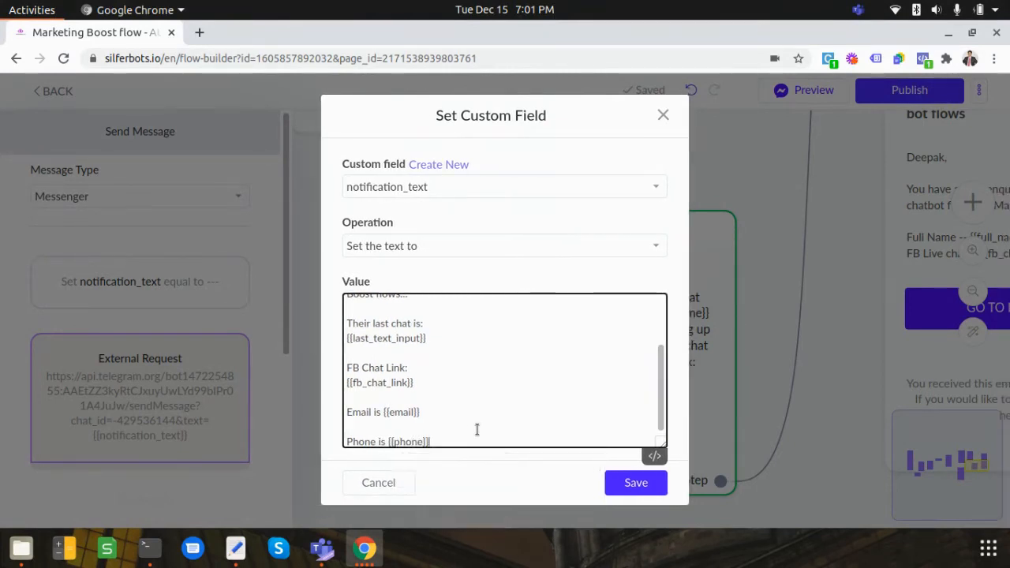
{"action": "key", "text": "Return"}
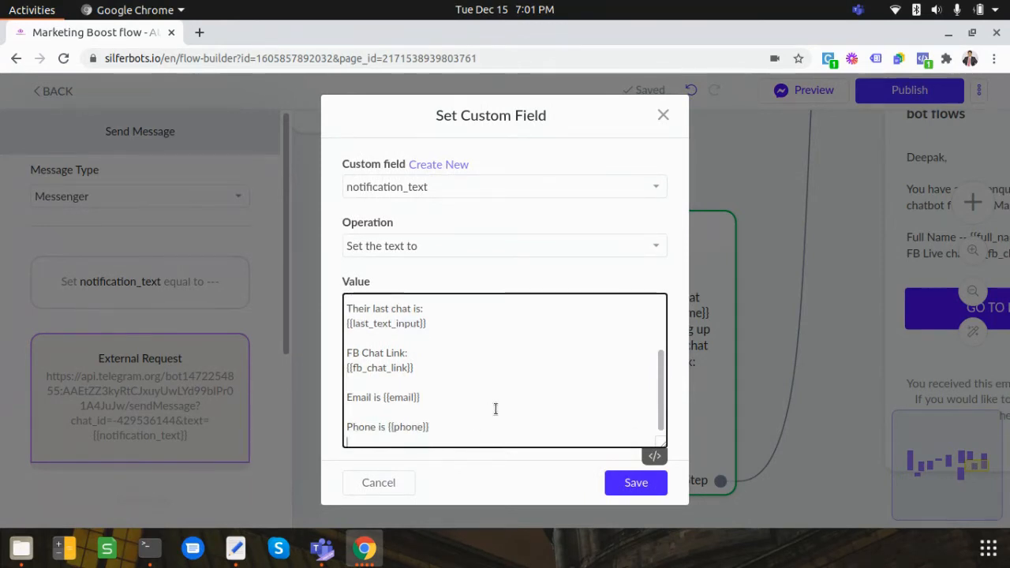
- Review the complete notification text and save the custom field action
{"action": "scroll", "coordinate": [496, 408], "scroll_direction": "up", "scroll_amount": 5}
{"action": "scroll", "coordinate": [437, 356], "scroll_direction": "down", "scroll_amount": 5}
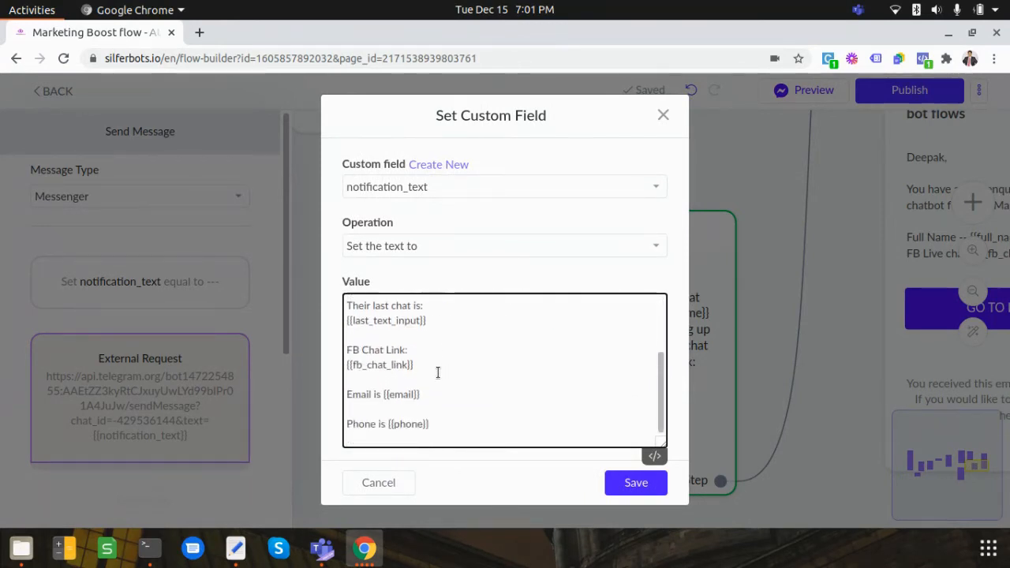
{"action": "scroll", "coordinate": [433, 386], "scroll_direction": "up", "scroll_amount": 5}
{"action": "scroll", "coordinate": [433, 386], "scroll_direction": "down", "scroll_amount": 5}
{"action": "scroll", "coordinate": [447, 409], "scroll_direction": "up", "scroll_amount": 1}
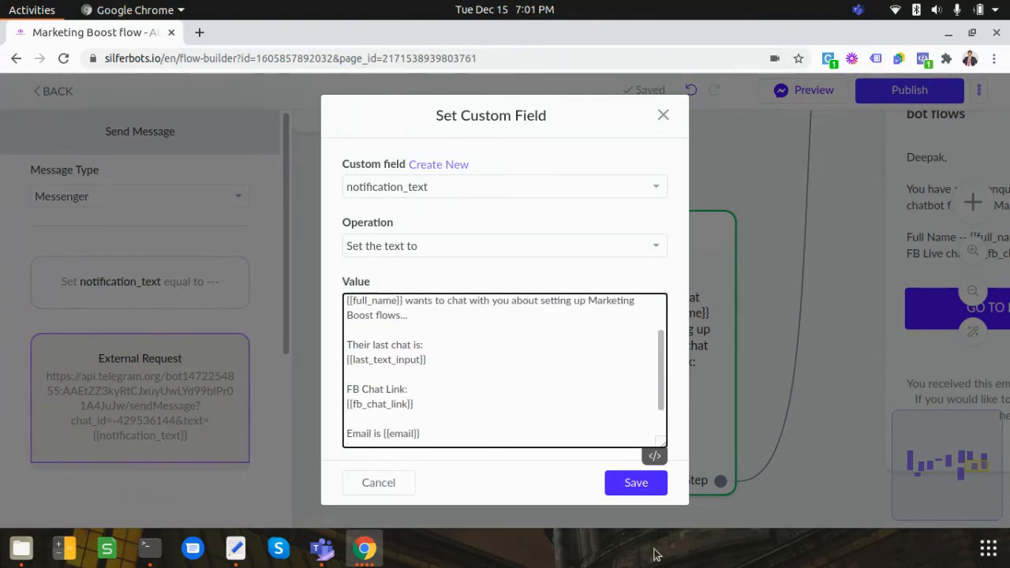
{"action": "left_click", "coordinate": [629, 489]}
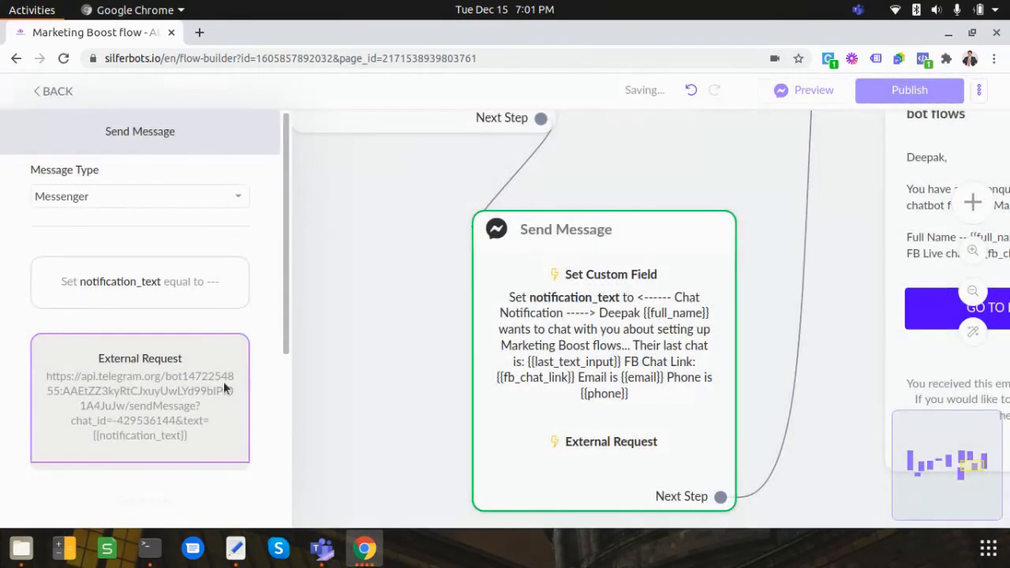
- Recheck the saved notification_text value, close it without changes, and open the External Request action's settings
{"action": "left_click", "coordinate": [98, 291]}
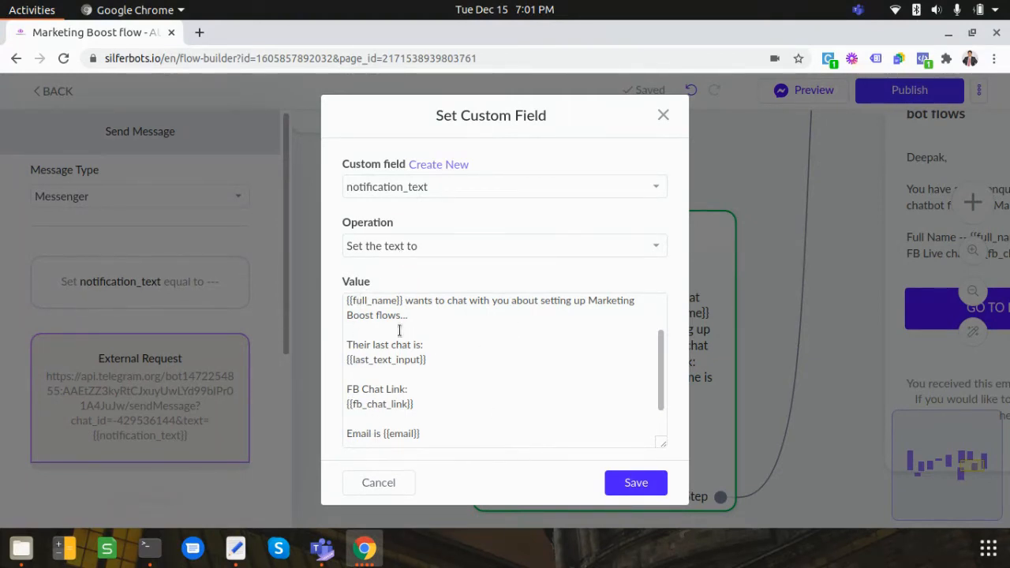
{"action": "left_click", "coordinate": [375, 484]}
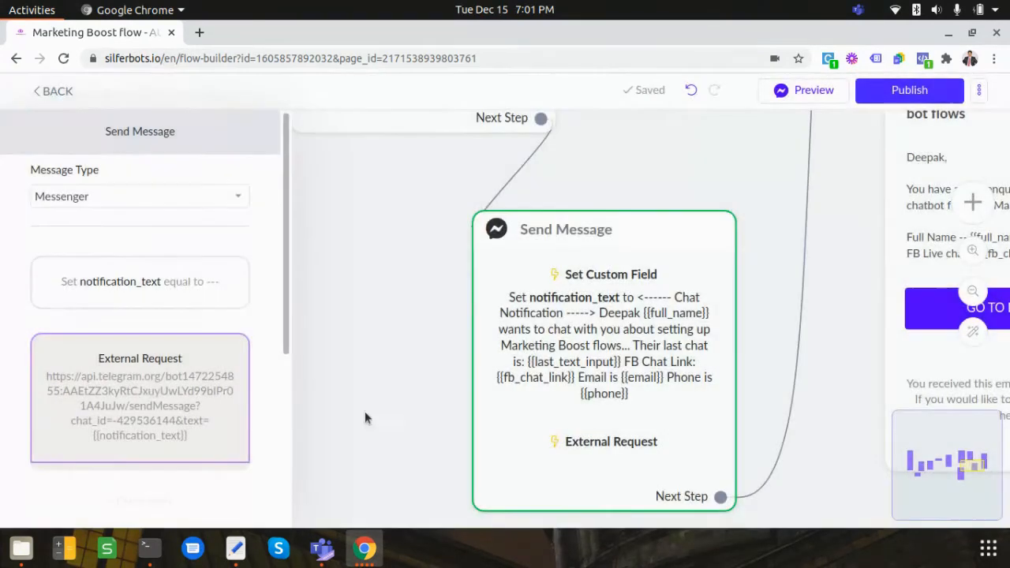
{"action": "left_click", "coordinate": [149, 390]}
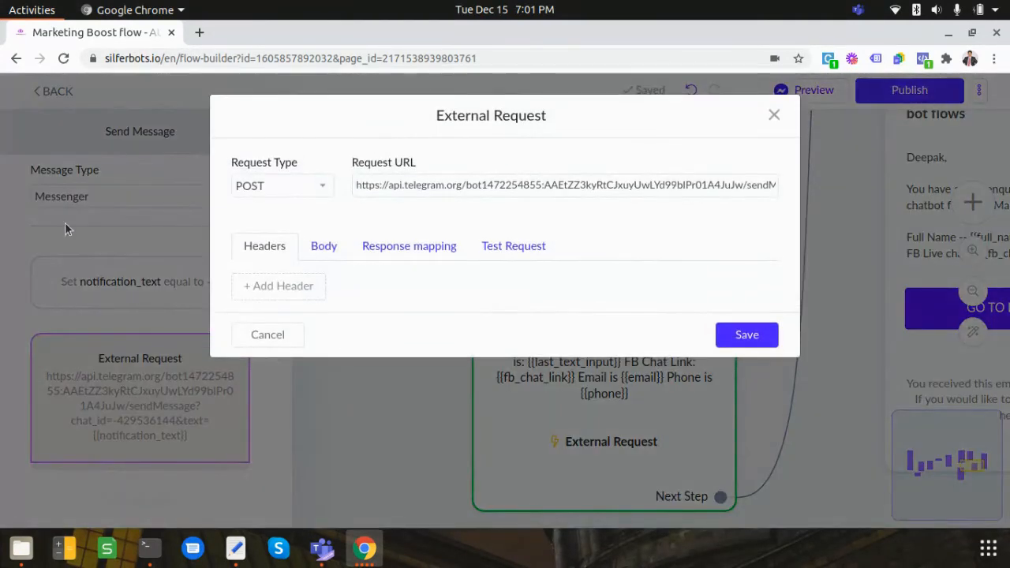
- Switch to the notes and review Step 3 on the notification text and the Telegram API URL template under Step 4
{"action": "key", "text": "alt+Tab"}
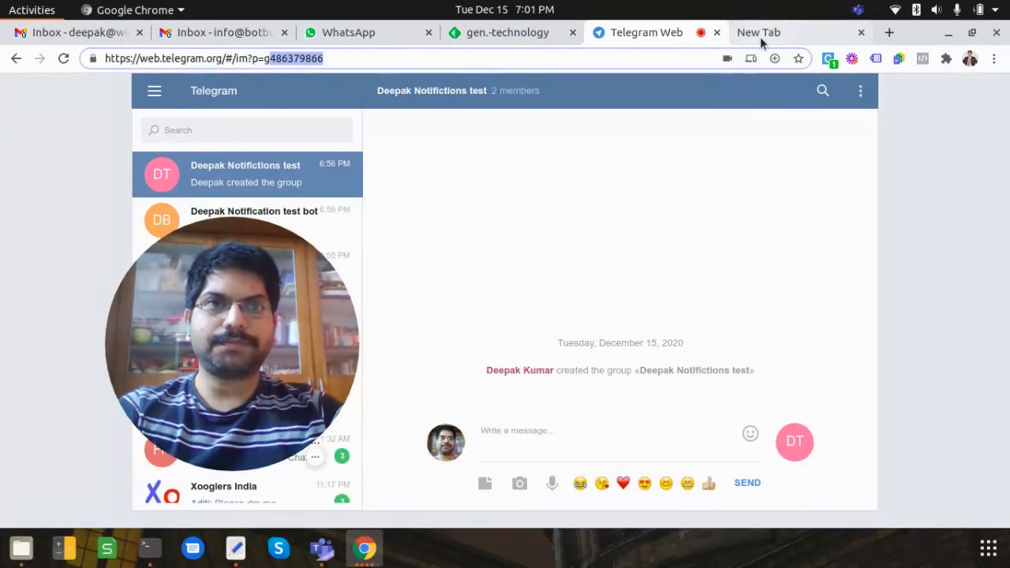
{"action": "left_click", "coordinate": [760, 36]}
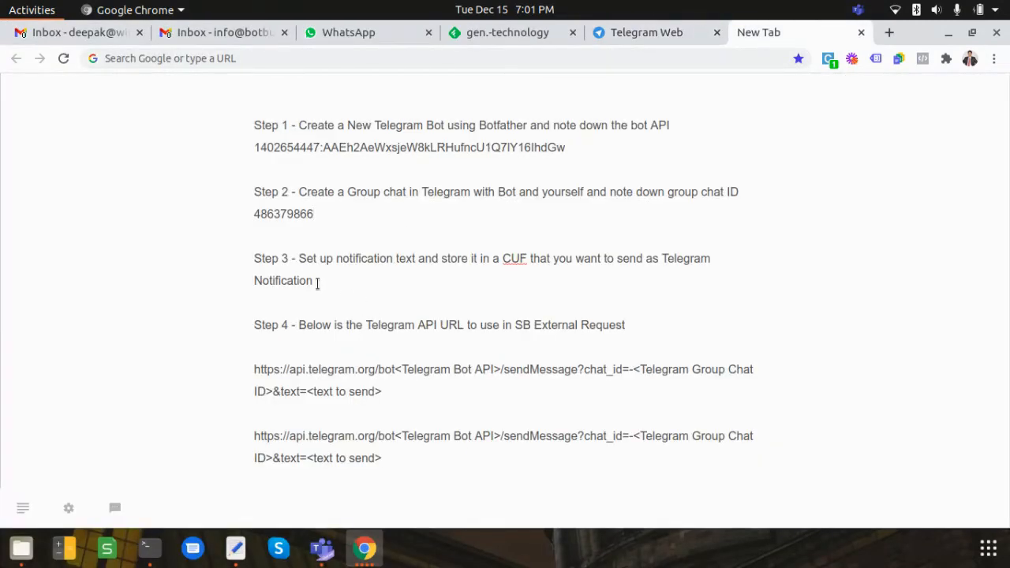
{"action": "left_click_drag", "start_coordinate": [316, 283], "coordinate": [252, 261]}
{"action": "left_click", "coordinate": [361, 284]}
{"action": "scroll", "coordinate": [361, 282], "scroll_direction": "down", "scroll_amount": 2}
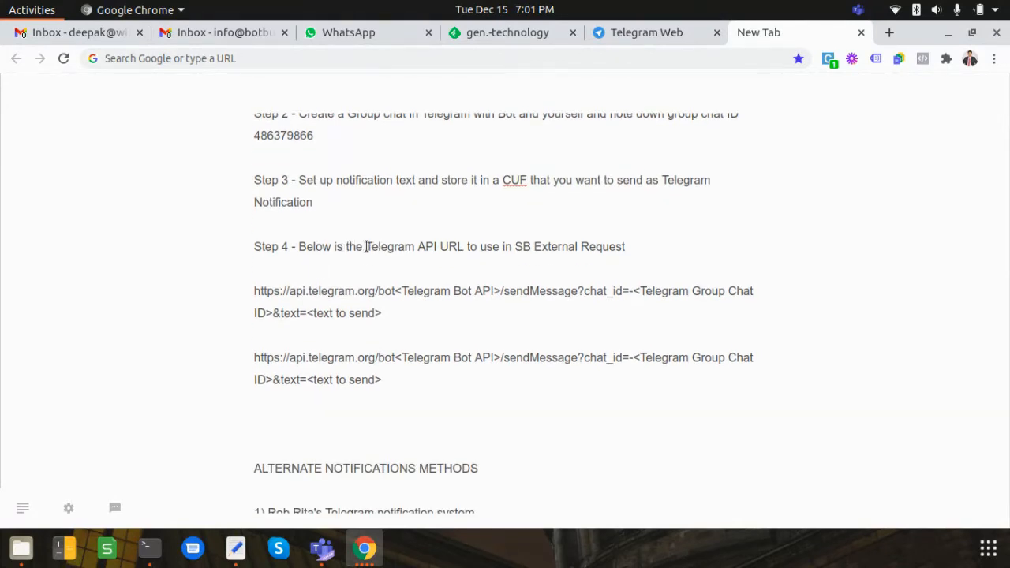
{"action": "left_click_drag", "start_coordinate": [366, 246], "coordinate": [466, 249]}
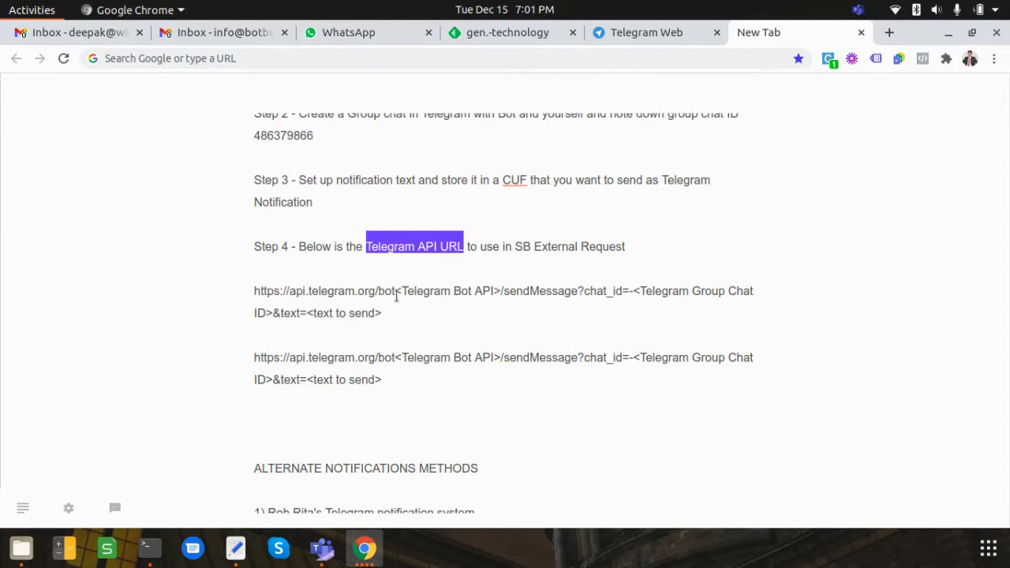
{"action": "left_click", "coordinate": [304, 292]}
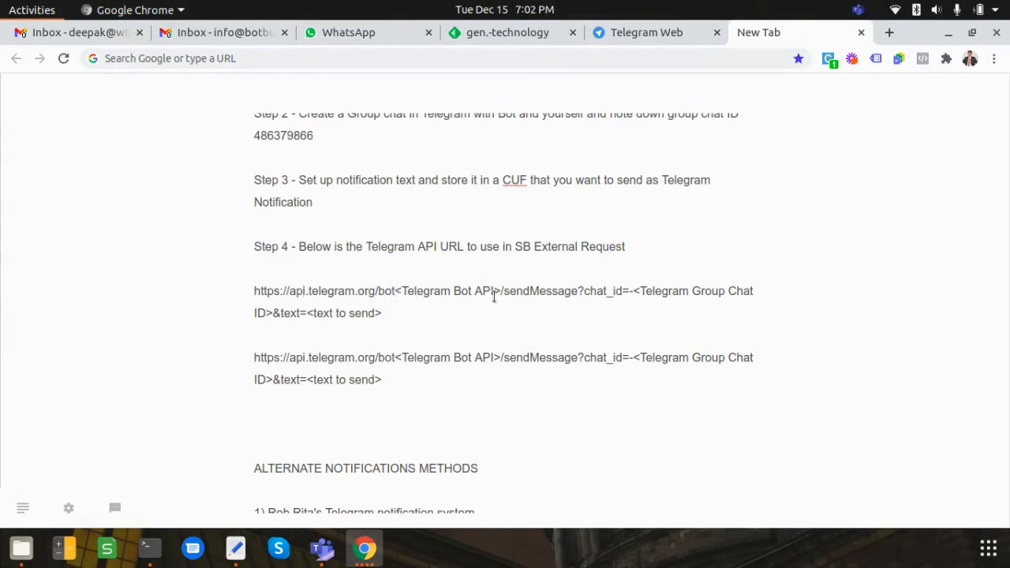
- Compare the existing External Request in the flow builder with the chat_id and text parts of the URL template in the notes
{"action": "left_click", "coordinate": [629, 292]}
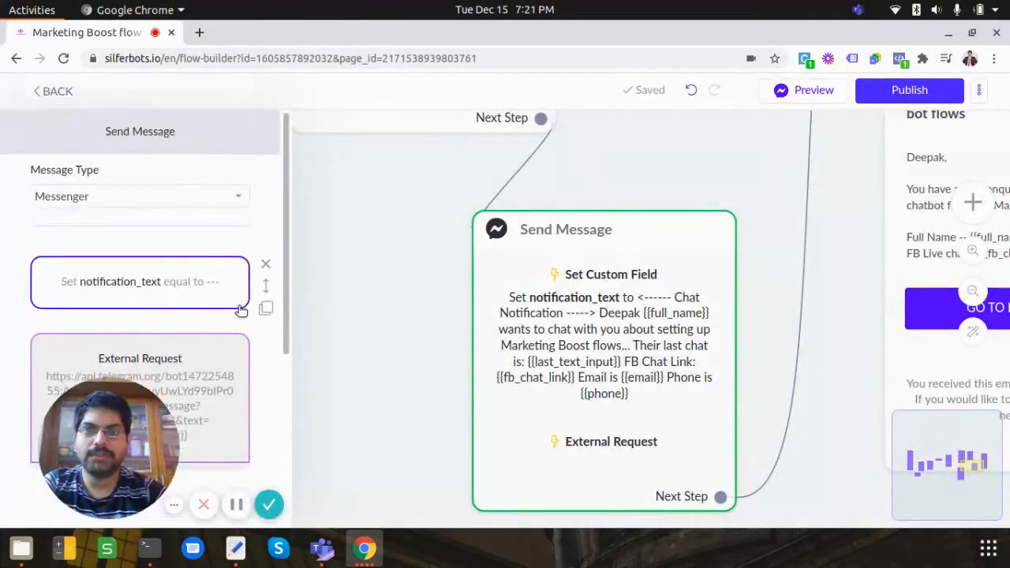
{"action": "scroll", "coordinate": [173, 252], "scroll_direction": "down", "scroll_amount": 2}
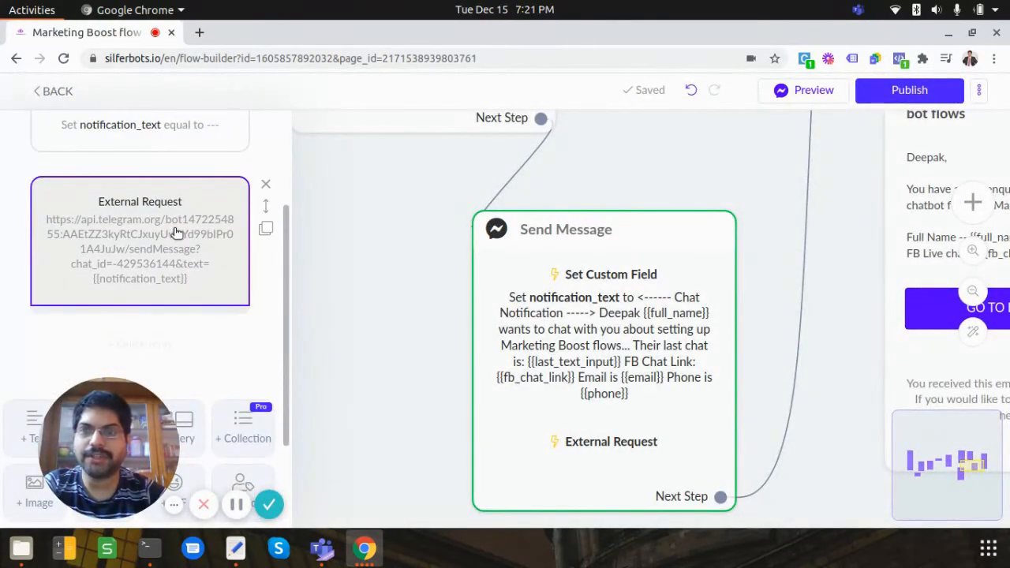
{"action": "left_click", "coordinate": [167, 255]}
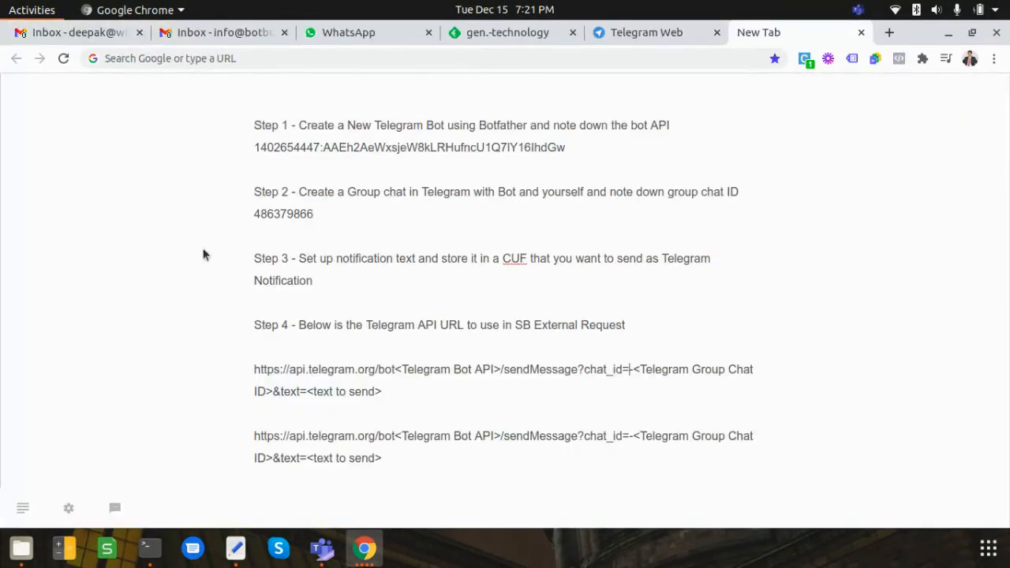
{"action": "scroll", "coordinate": [405, 295], "scroll_direction": "down", "scroll_amount": 3}
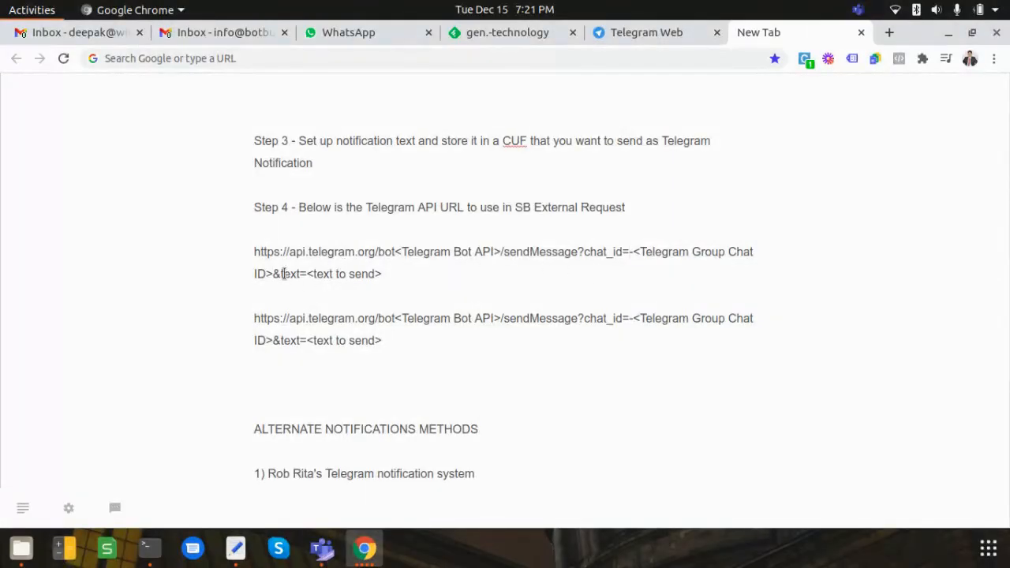
{"action": "left_click_drag", "start_coordinate": [307, 274], "coordinate": [388, 280]}
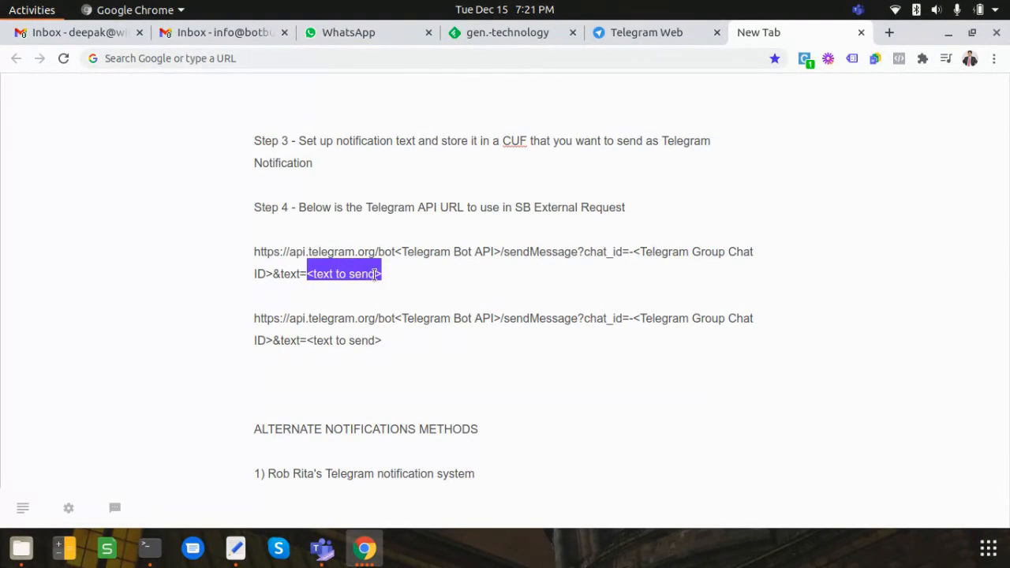
{"action": "left_click", "coordinate": [375, 275]}
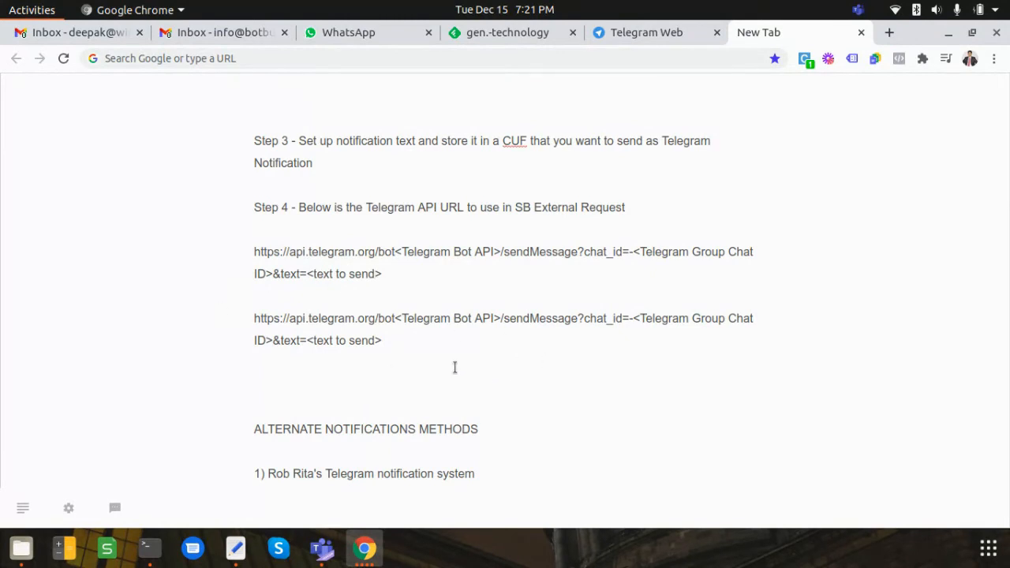
- Copy the bot API token from Step 1 and replace the <Telegram Bot API> placeholder in the second URL with it
{"action": "scroll", "coordinate": [454, 367], "scroll_direction": "up", "scroll_amount": 3}
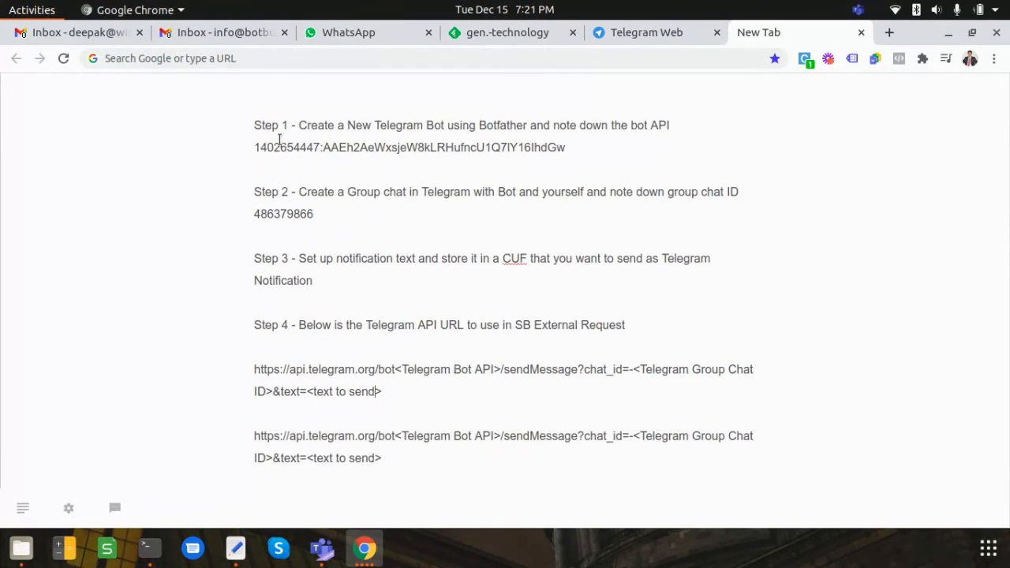
{"action": "triple_click", "coordinate": [578, 147]}
{"action": "scroll", "coordinate": [602, 319], "scroll_direction": "down", "scroll_amount": 3}
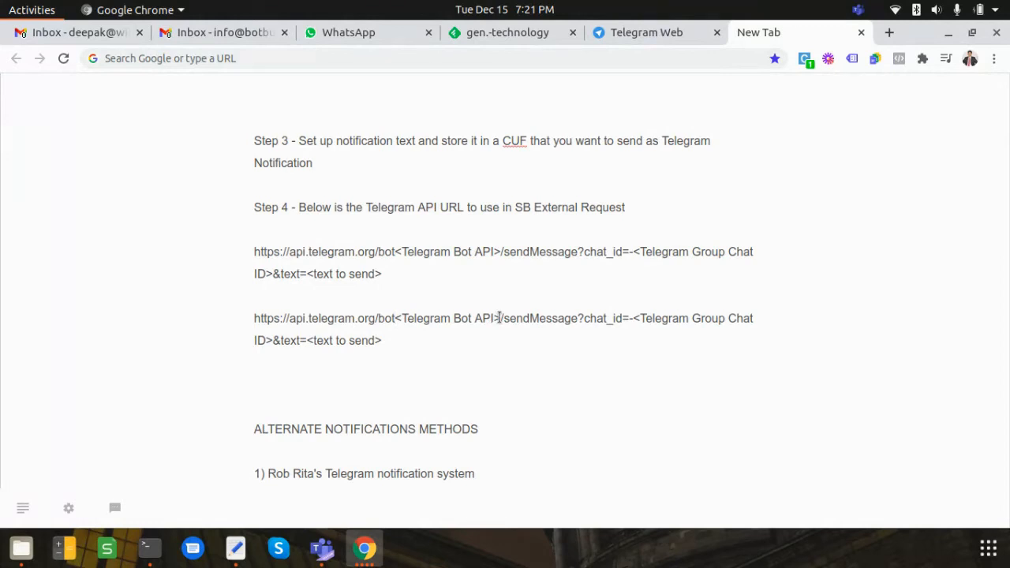
{"action": "left_click_drag", "start_coordinate": [500, 318], "coordinate": [395, 318]}
{"action": "key", "text": "ctrl+v"}
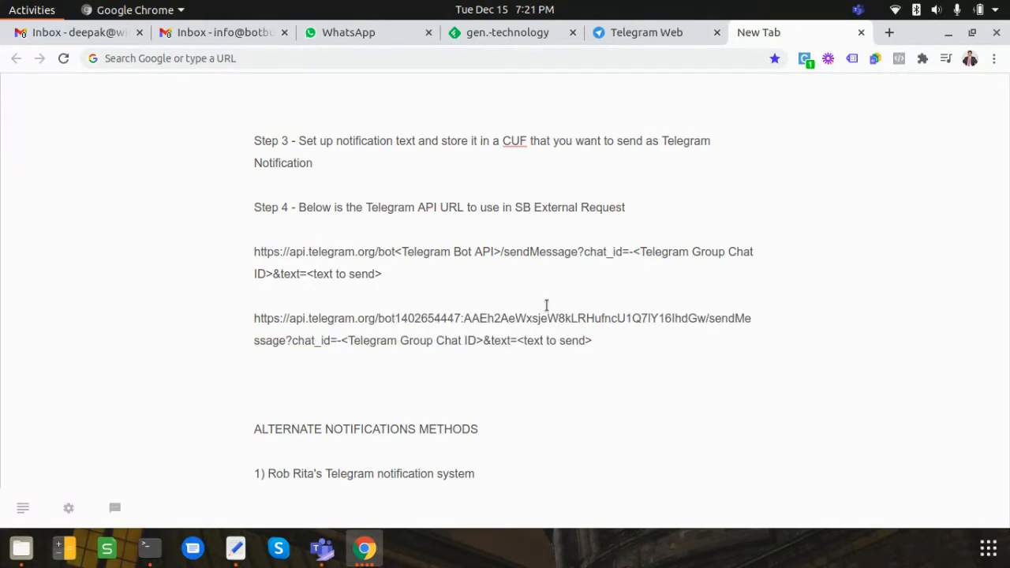
- Copy the group chat ID from Step 2 and replace the <Telegram Group Chat ID> placeholder in the second URL with it
{"action": "scroll", "coordinate": [361, 349], "scroll_direction": "up", "scroll_amount": 2}
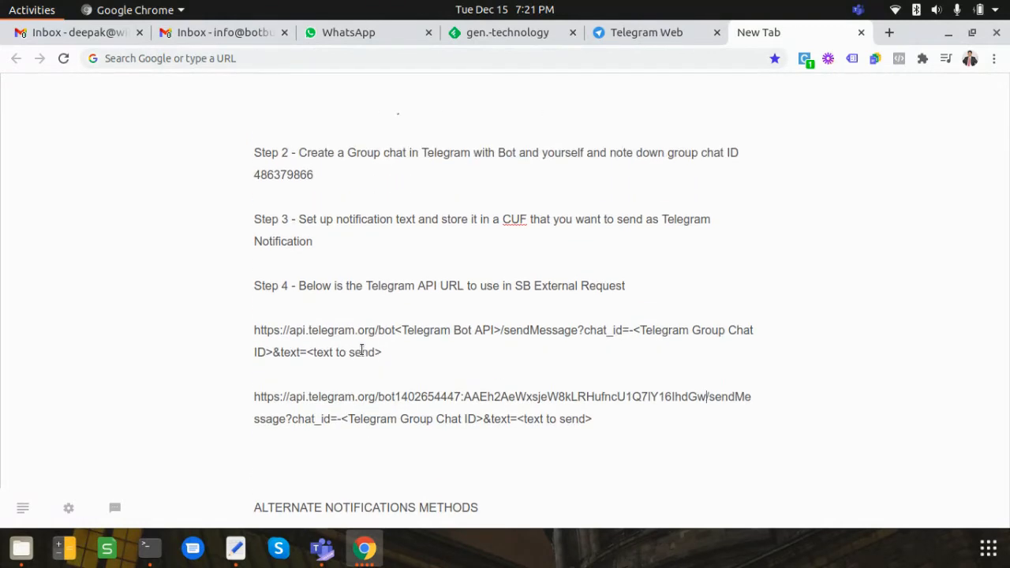
{"action": "double_click", "coordinate": [271, 174]}
{"action": "key", "text": "ctrl+c"}
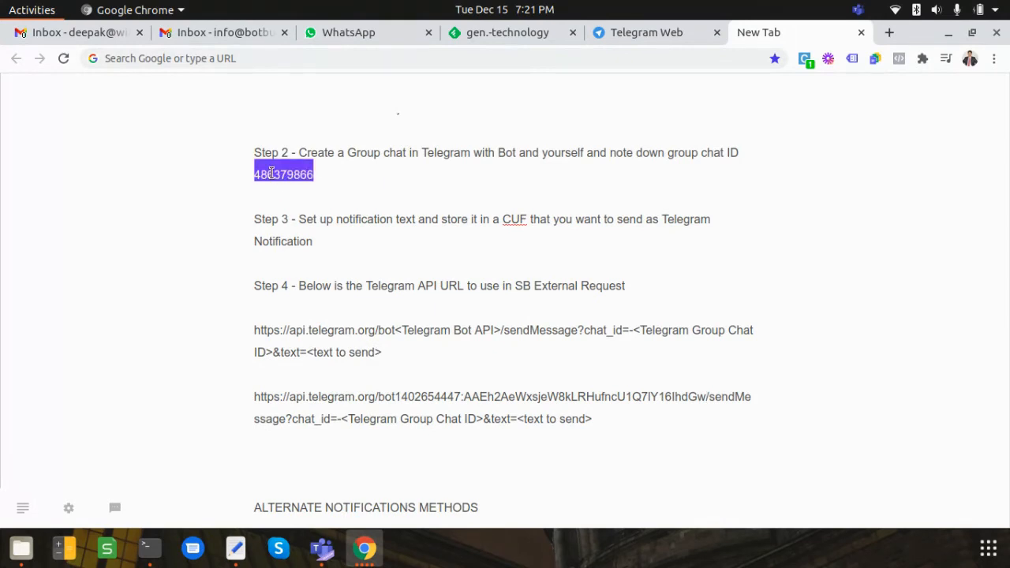
{"action": "scroll", "coordinate": [370, 349], "scroll_direction": "down", "scroll_amount": 3}
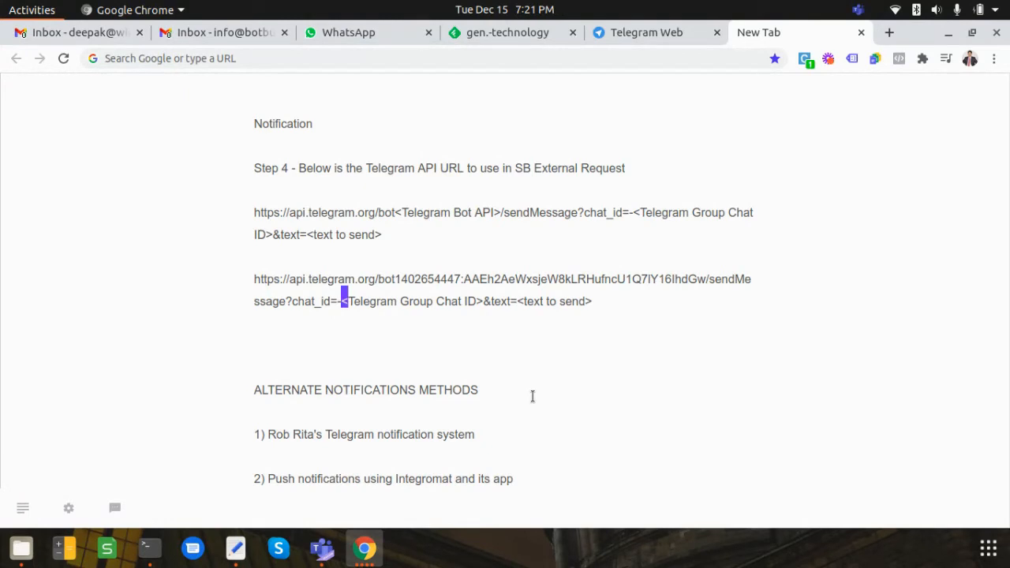
{"action": "key", "text": "shift+Right"}
{"action": "key", "text": "shift+Right"}
{"action": "key", "text": "shift+Right"}
{"action": "key", "text": "shift+Right"}
{"action": "key", "text": "shift+Right"}
{"action": "key", "text": "shift+Right"}
{"action": "key", "text": "shift+Right"}
{"action": "key", "text": "shift+Right"}
{"action": "key", "text": "shift+Right"}
{"action": "key", "text": "shift+Right"}
{"action": "key", "text": "shift+Right"}
{"action": "key", "text": "shift+Right"}
{"action": "key", "text": "shift+Right"}
{"action": "key", "text": "shift+Right"}
{"action": "key", "text": "shift+Right"}
{"action": "key", "text": "shift+Right"}
{"action": "key", "text": "shift+Right"}
{"action": "key", "text": "shift+Right"}
{"action": "key", "text": "shift+Right"}
{"action": "key", "text": "shift+Right"}
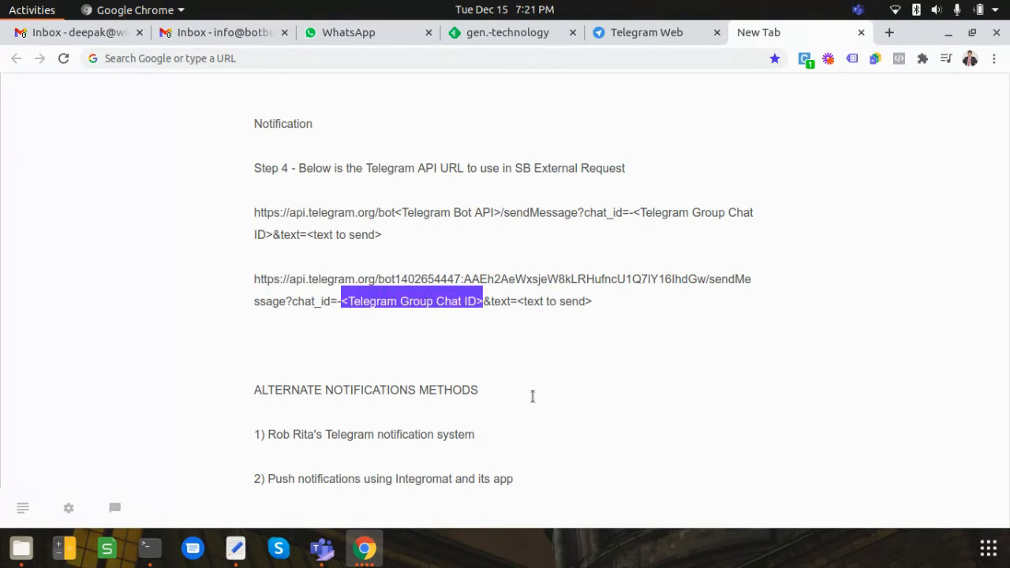
{"action": "key", "text": "ctrl+v"}
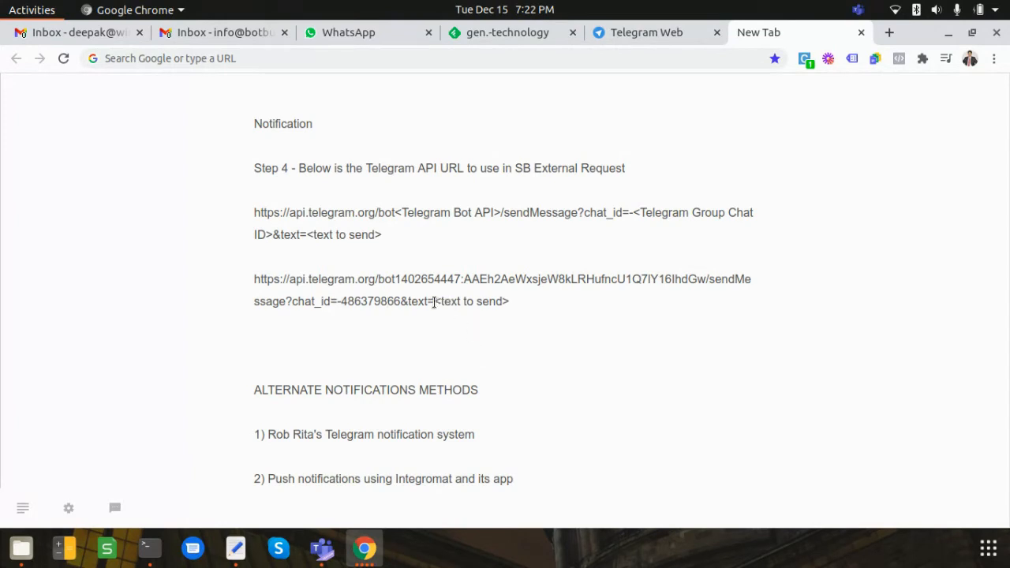
- Remove the <text to send> placeholder after "text=" in the second URL and select the complete URL
{"action": "left_click_drag", "start_coordinate": [433, 301], "coordinate": [517, 305]}
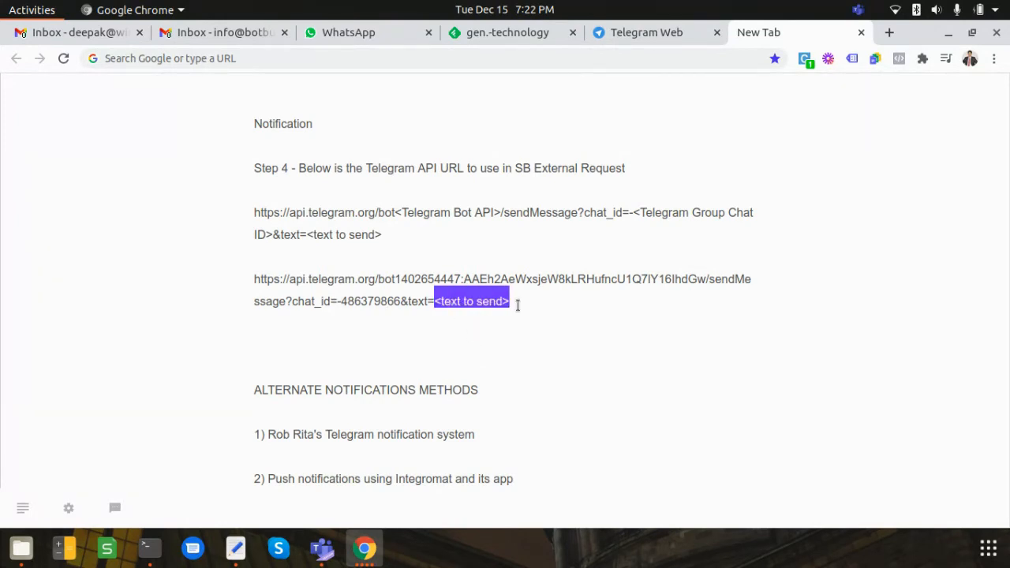
{"action": "key", "text": "BackSpace"}
{"action": "key", "text": "shift+Up"}
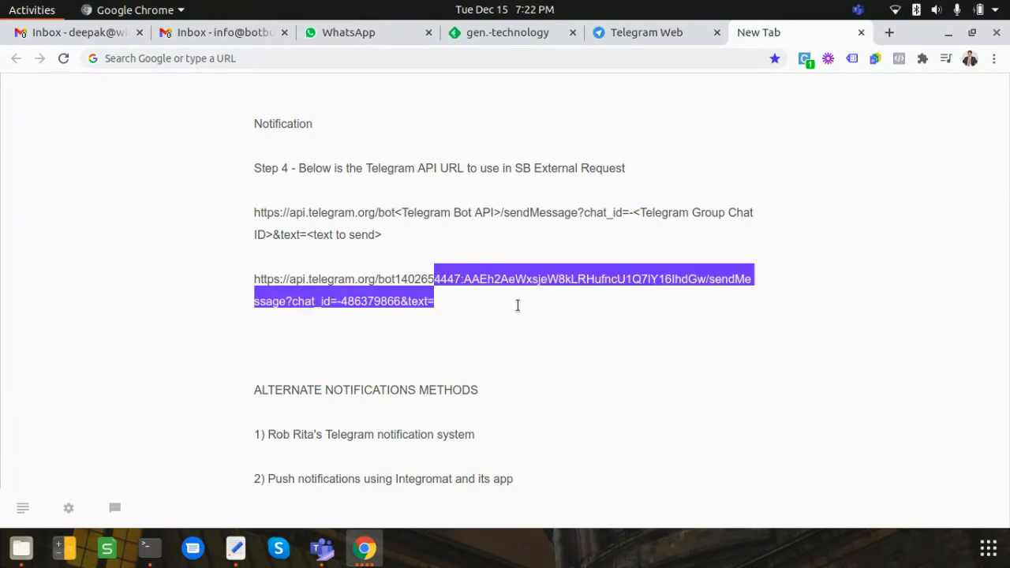
{"action": "key", "text": "shift+Home"}
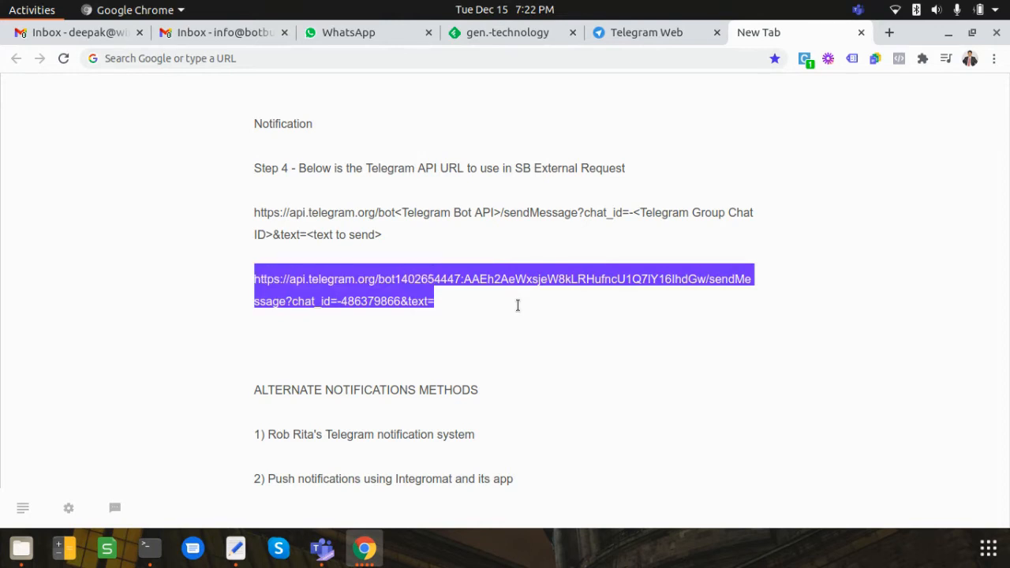
- Switch back to the SilferBots flow builder and close the existing External Request settings without changes
{"action": "key", "text": "alt+grave"}
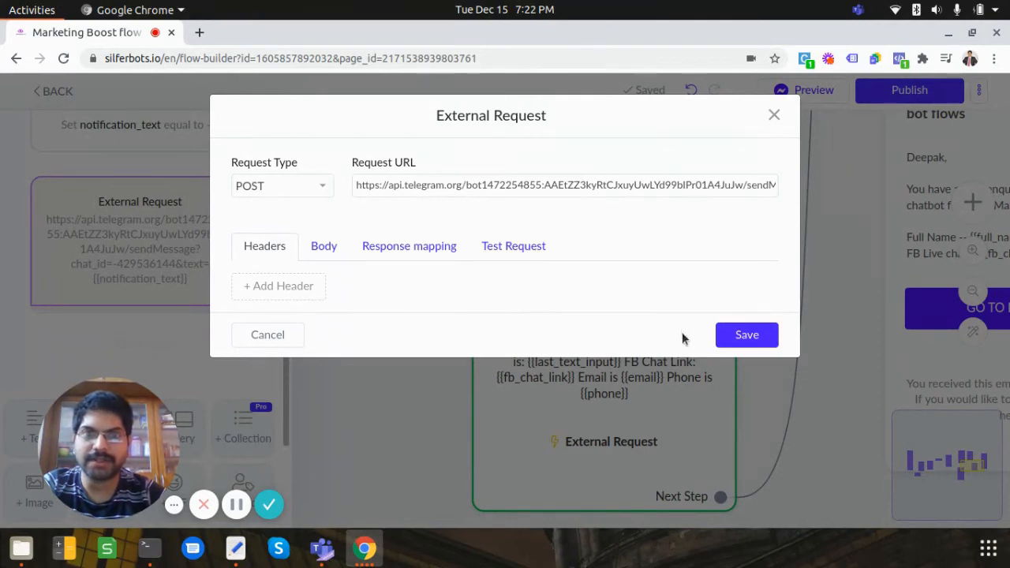
{"action": "left_click", "coordinate": [268, 334]}
{"action": "scroll", "coordinate": [207, 313], "scroll_direction": "down", "scroll_amount": 3}
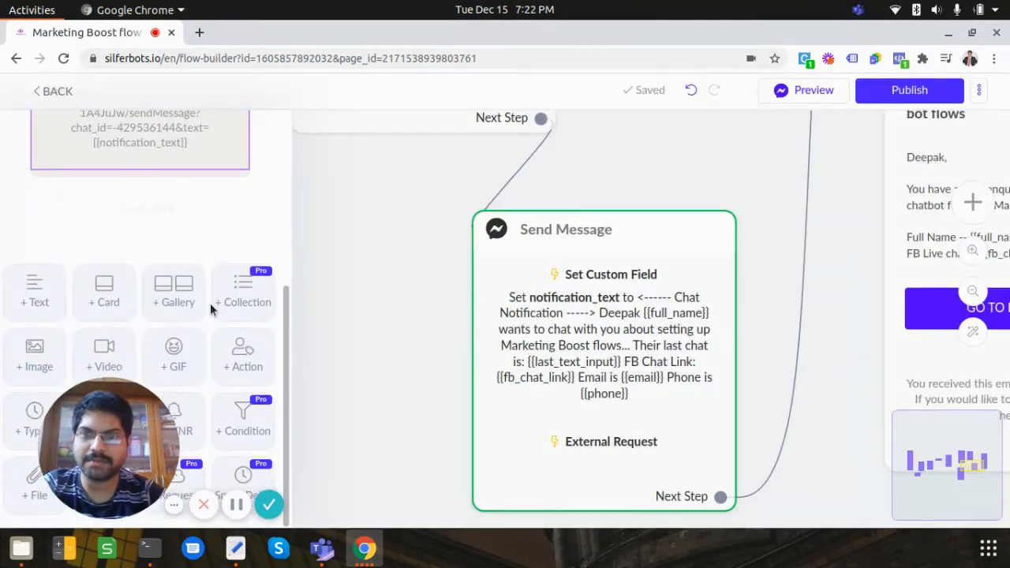
{"action": "left_click", "coordinate": [189, 491]}
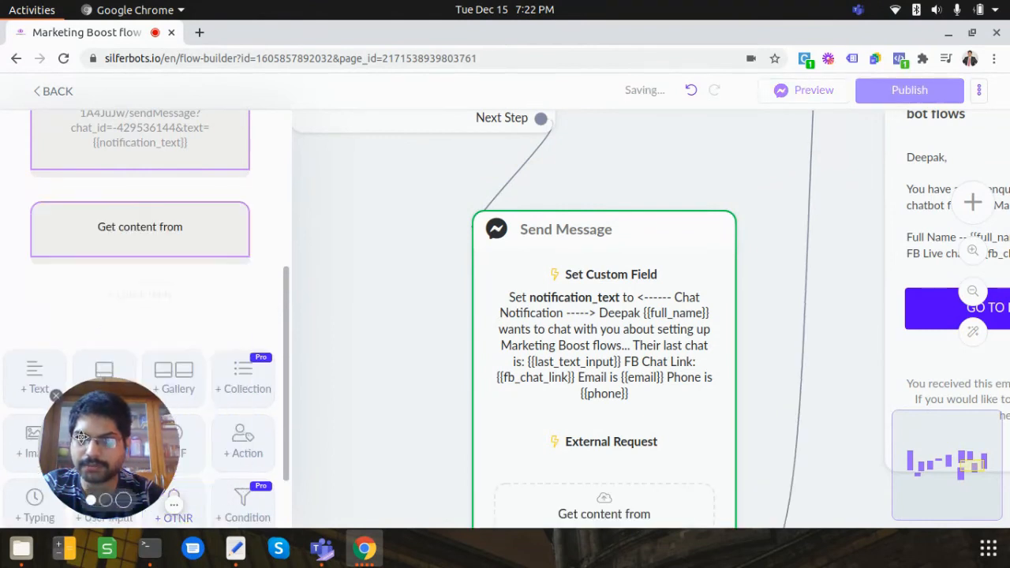
{"action": "left_click_drag", "start_coordinate": [82, 441], "coordinate": [906, 447]}
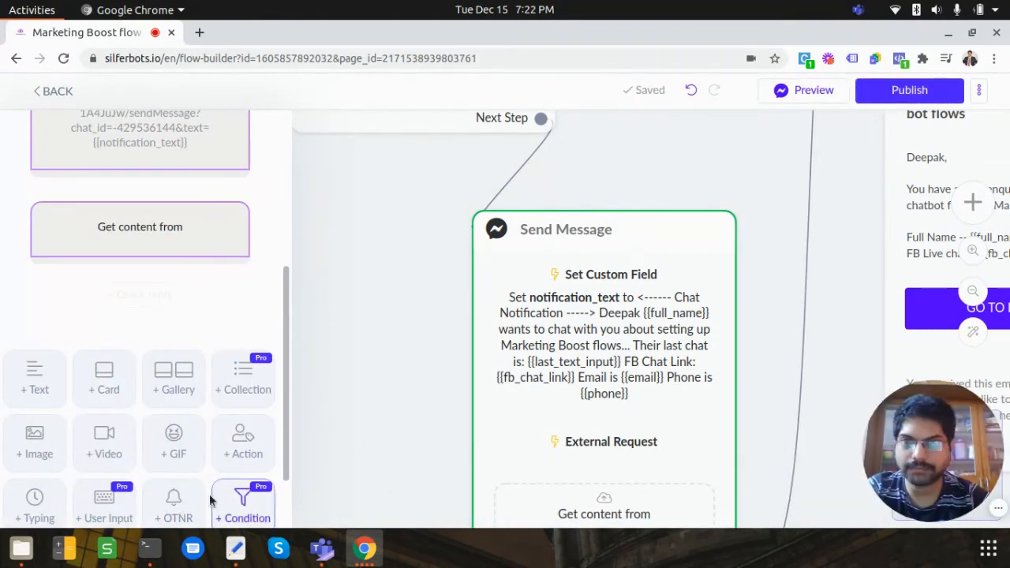
{"action": "scroll", "coordinate": [213, 423], "scroll_direction": "down", "scroll_amount": 2}
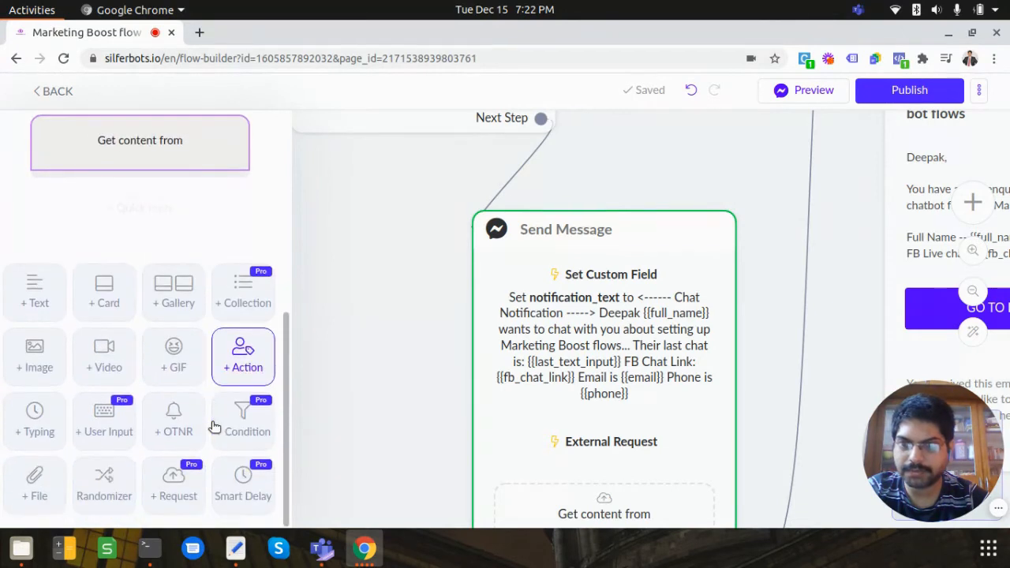
{"action": "left_click", "coordinate": [173, 489]}
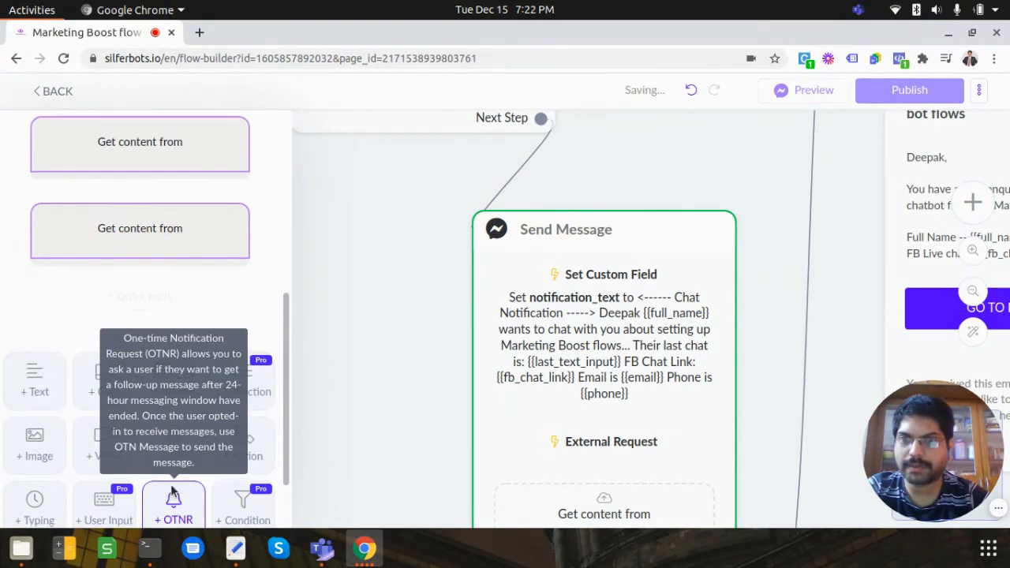
{"action": "scroll", "coordinate": [221, 379], "scroll_direction": "up", "scroll_amount": 3}
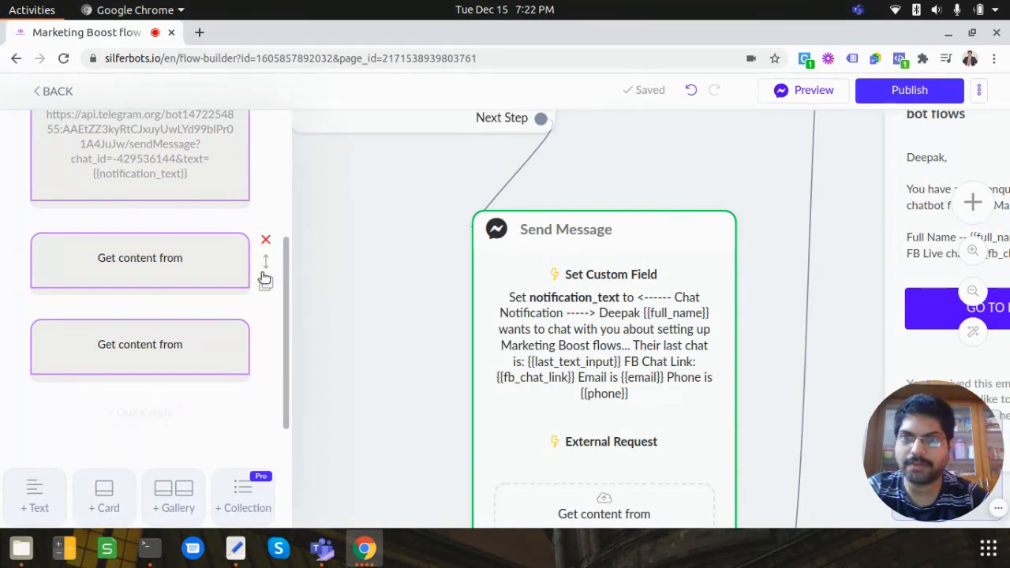
{"action": "left_click", "coordinate": [265, 239]}
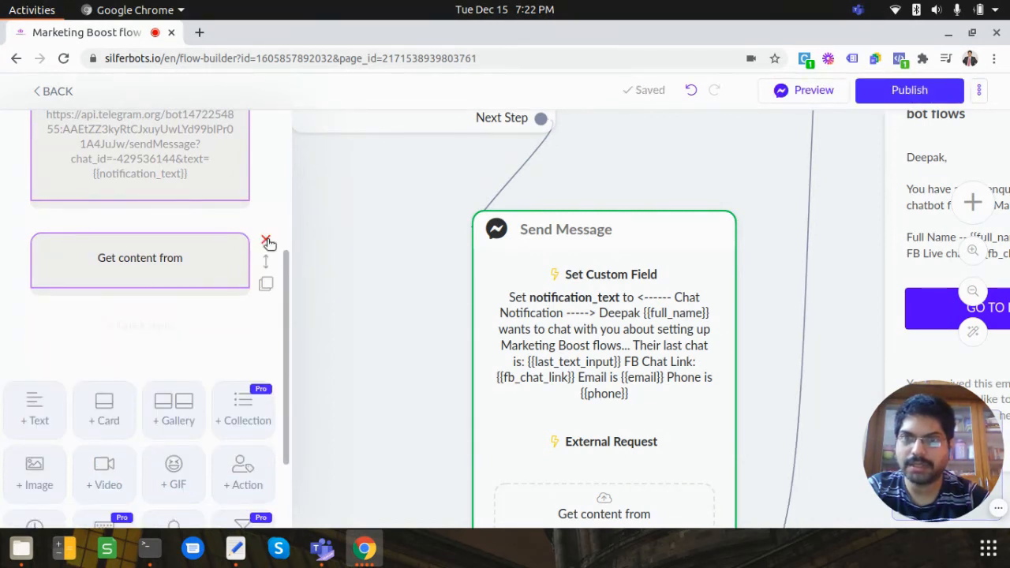
{"action": "left_click", "coordinate": [267, 241]}
- Add a new External Request action below the existing one in the Send Message step
{"action": "left_click", "coordinate": [244, 385]}
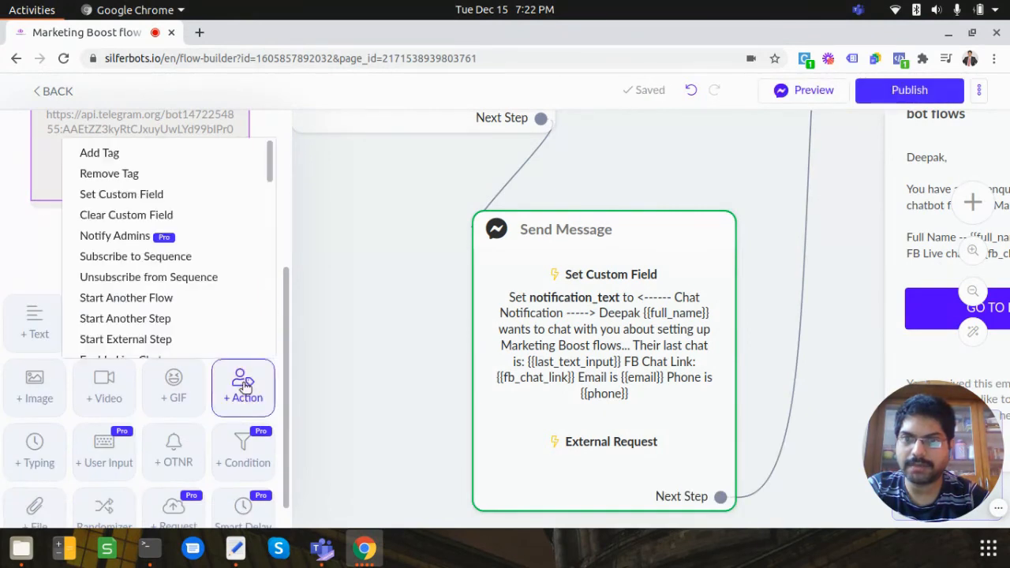
{"action": "scroll", "coordinate": [196, 210], "scroll_direction": "down", "scroll_amount": 3}
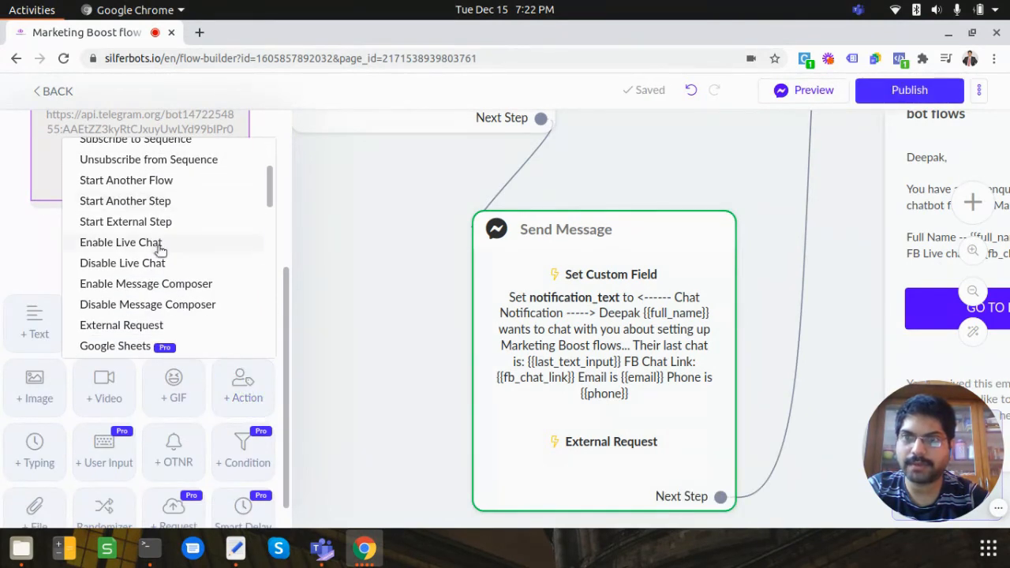
{"action": "scroll", "coordinate": [134, 252], "scroll_direction": "up", "scroll_amount": 2}
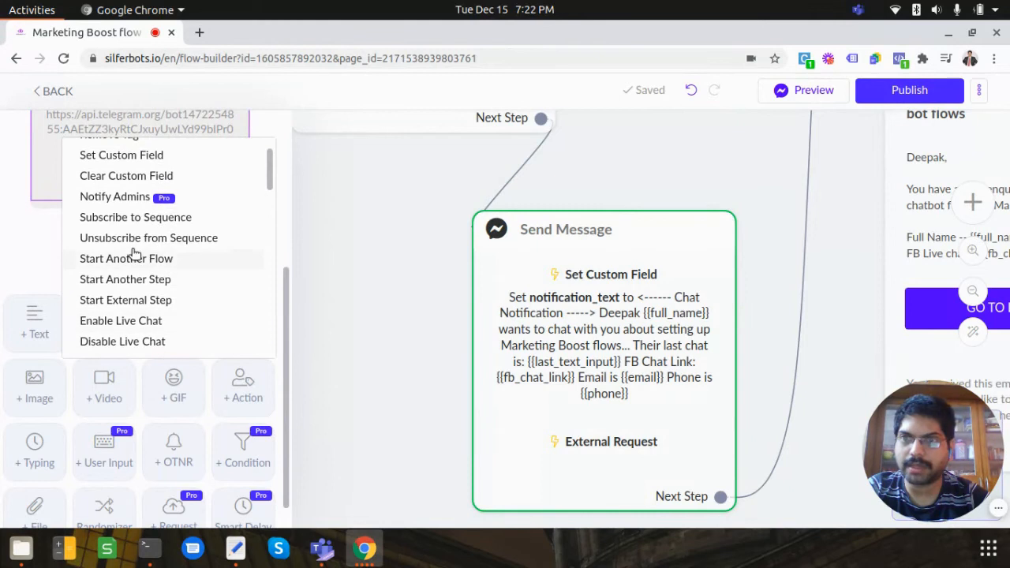
{"action": "scroll", "coordinate": [134, 252], "scroll_direction": "up", "scroll_amount": 1}
{"action": "scroll", "coordinate": [164, 289], "scroll_direction": "down", "scroll_amount": 3}
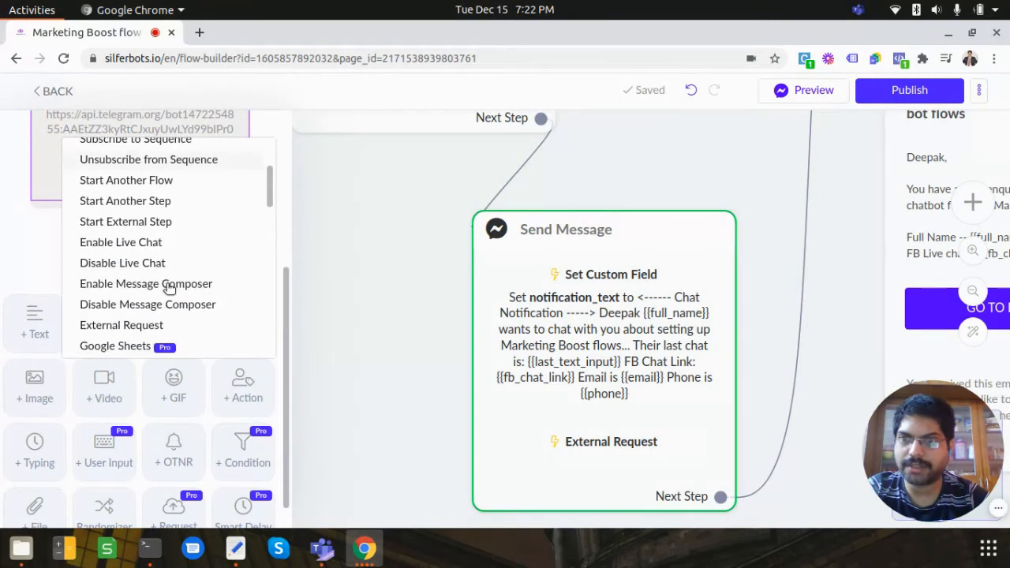
{"action": "left_click", "coordinate": [129, 330]}
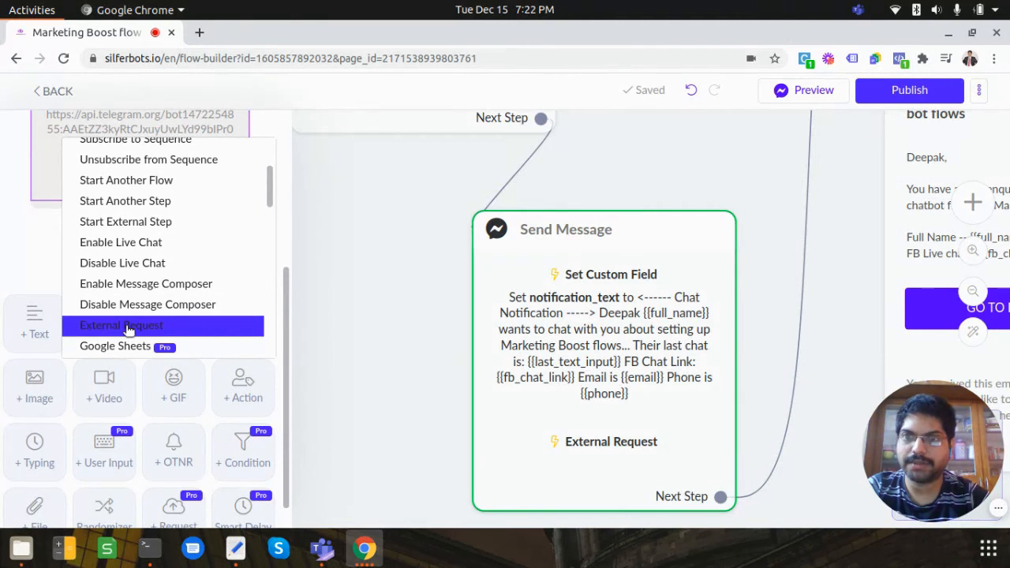
{"action": "left_click", "coordinate": [128, 330]}
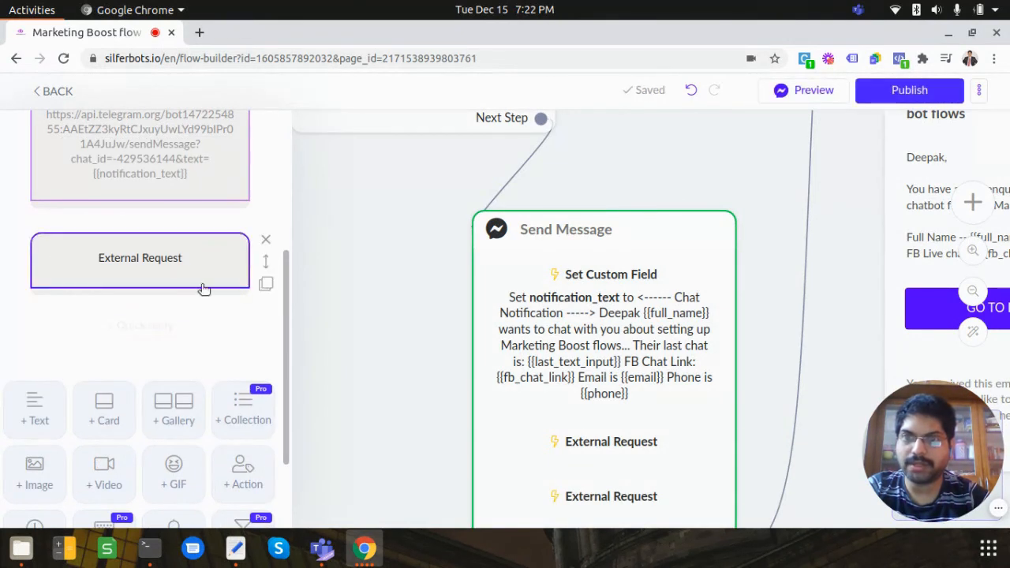
{"action": "left_click", "coordinate": [240, 473]}
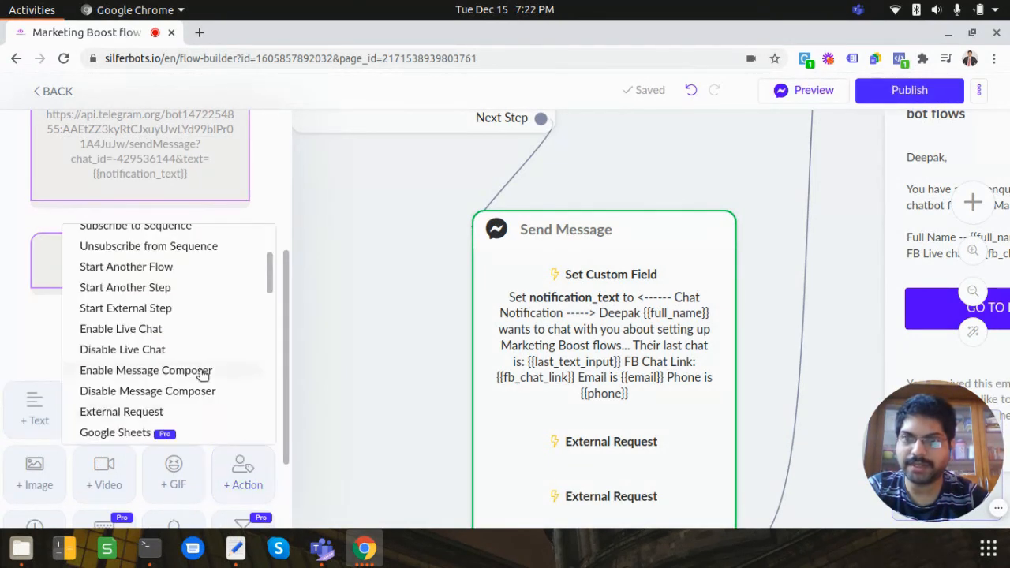
{"action": "scroll", "coordinate": [202, 374], "scroll_direction": "down", "scroll_amount": 2}
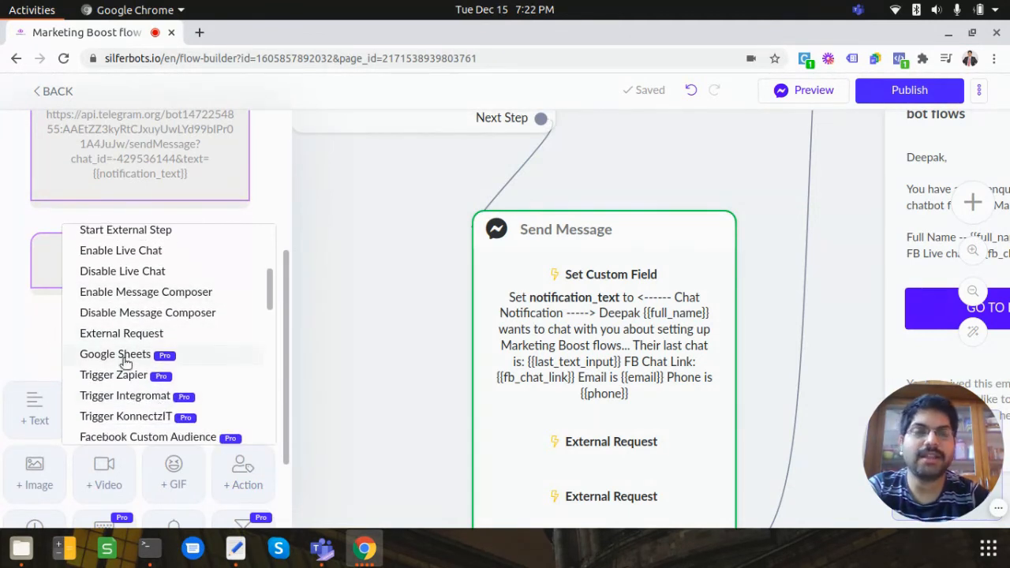
{"action": "left_click", "coordinate": [30, 329]}
- Configure the new External Request as a POST request and paste the Telegram sendMessage URL with the bot token as its request URL
{"action": "left_click", "coordinate": [161, 259]}
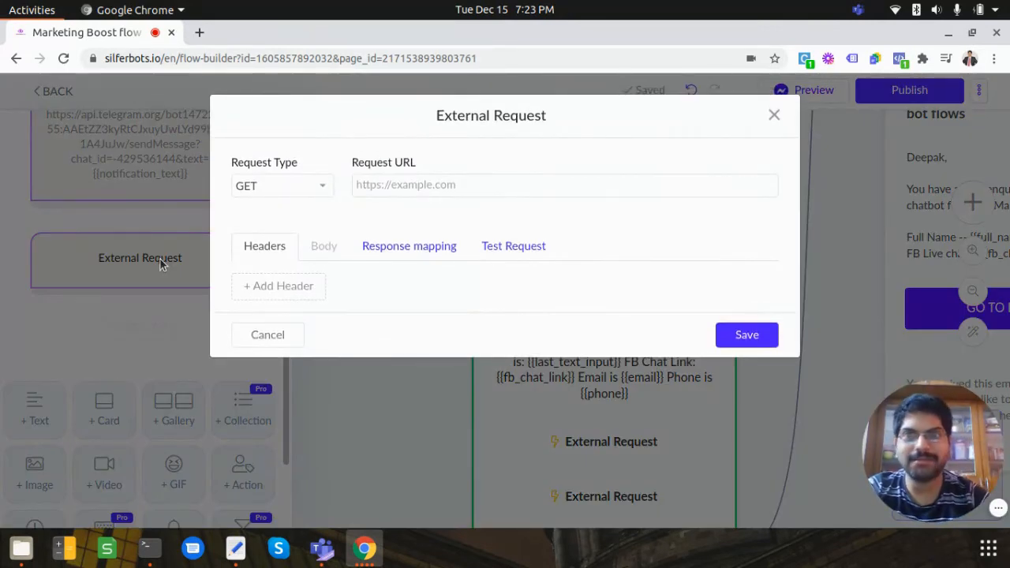
{"action": "left_click", "coordinate": [330, 194]}
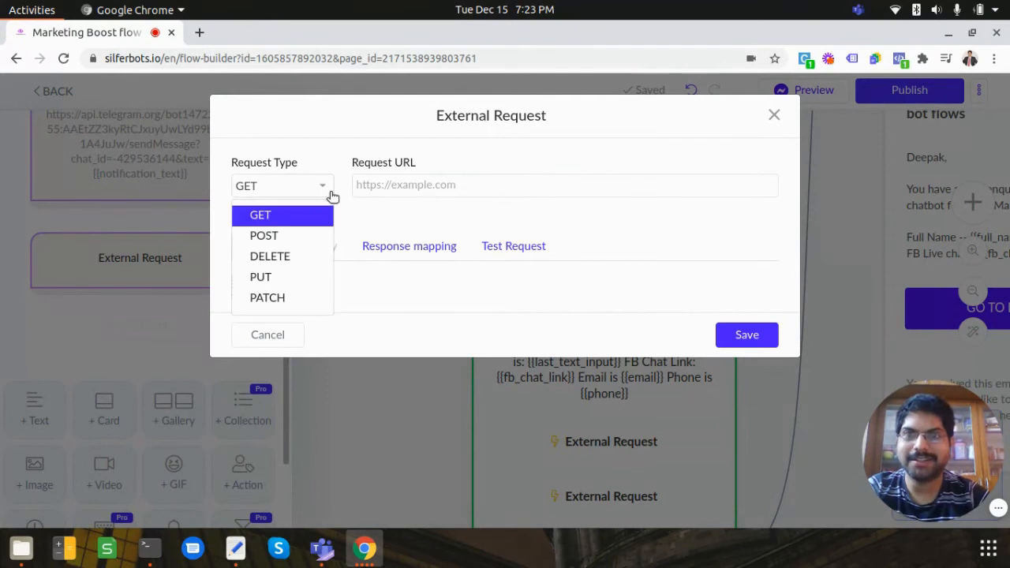
{"action": "left_click", "coordinate": [298, 234]}
{"action": "left_click", "coordinate": [647, 177]}
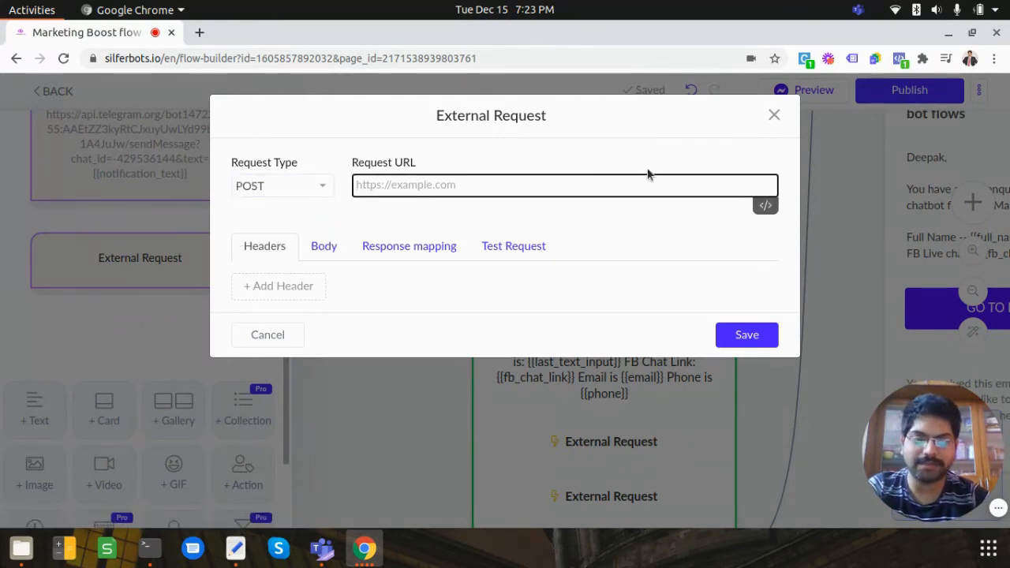
{"action": "key", "text": "ctrl+v"}
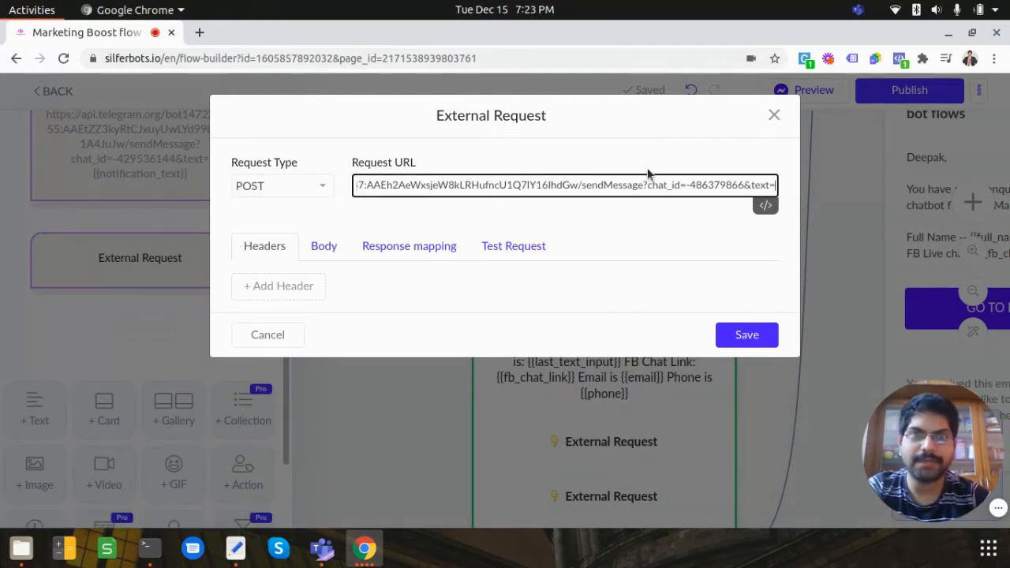
{"action": "key", "text": "Home"}
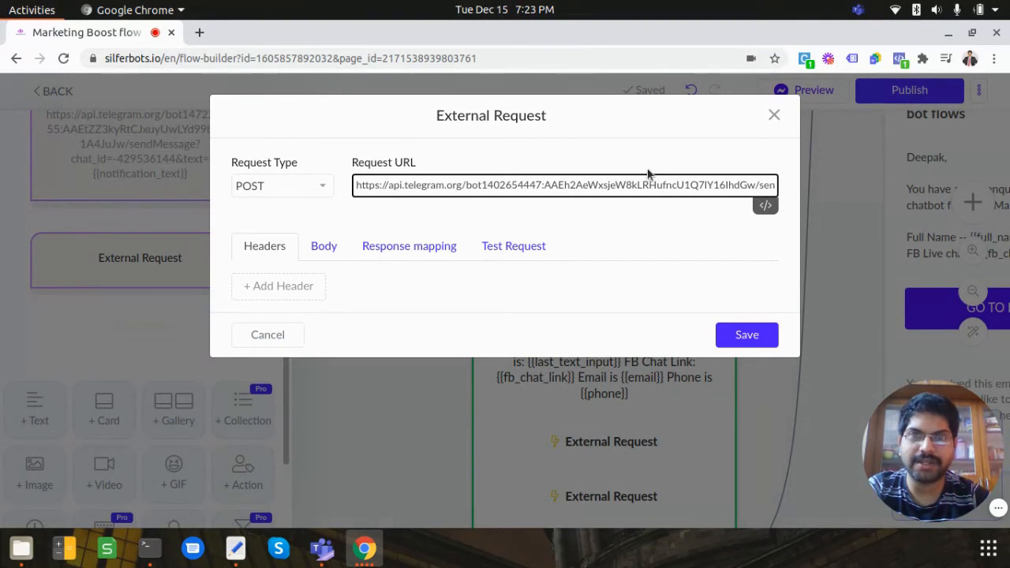
{"action": "key", "text": "End"}
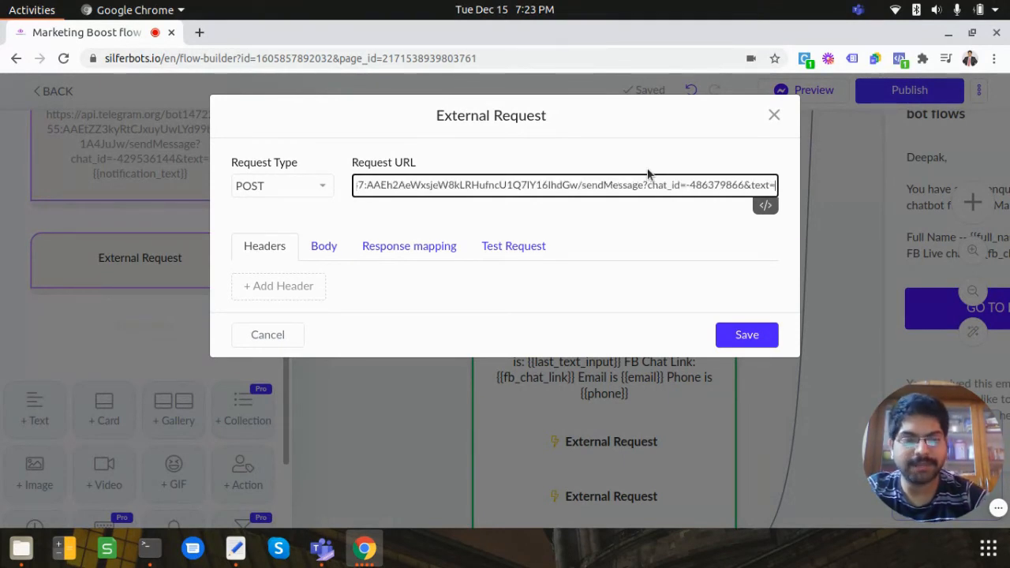
- Append the {{notification_text}} custom field after "text=" in the request URL and save the External Request
{"action": "type", "text": "{not"}
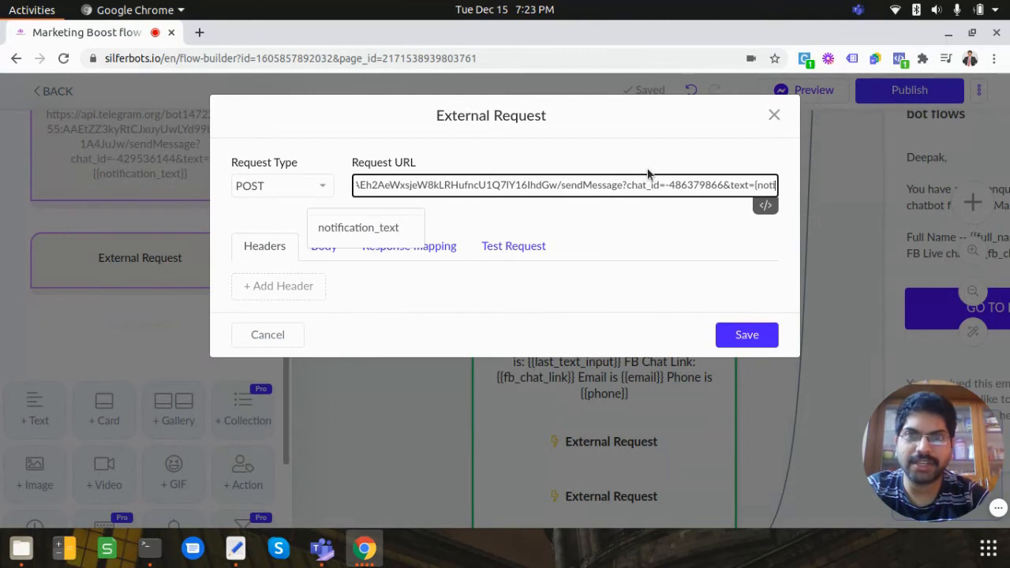
{"action": "type", "text": "i"}
{"action": "key", "text": "Return"}
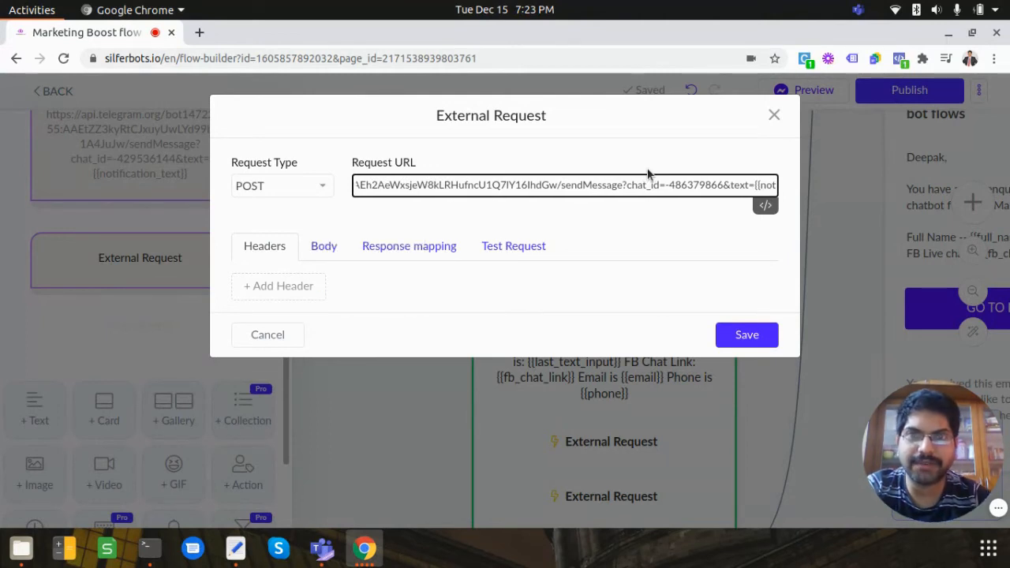
{"action": "left_click", "coordinate": [762, 335]}
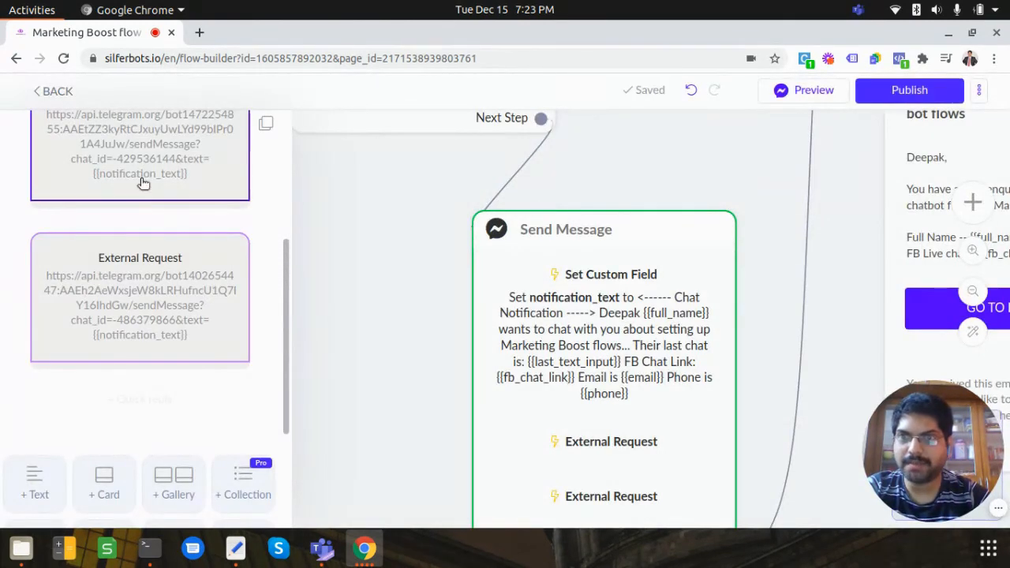
- Delete the older External Request above the new one in the Send Message step and close the step's settings
{"action": "scroll", "coordinate": [172, 306], "scroll_direction": "up", "scroll_amount": 2}
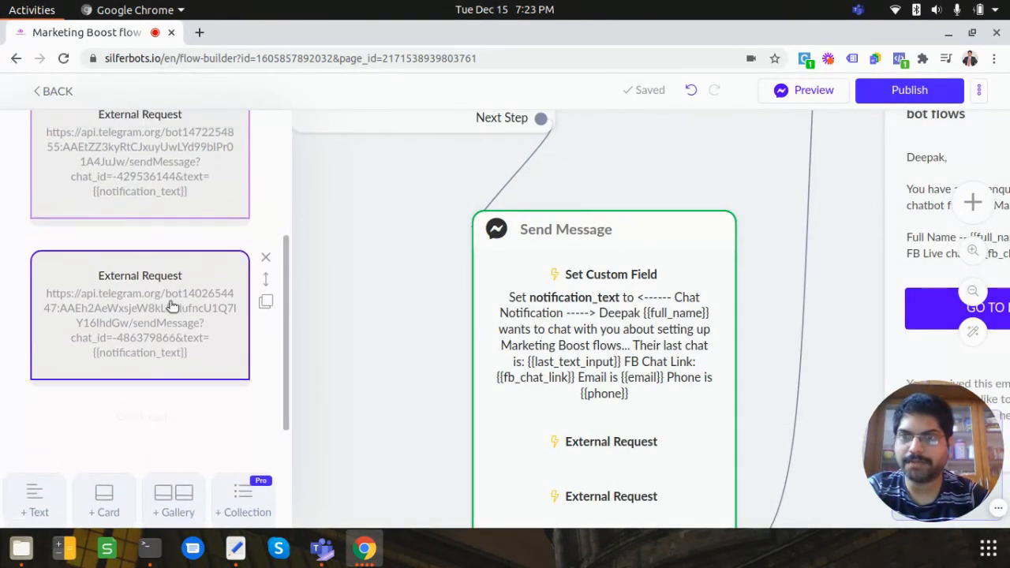
{"action": "scroll", "coordinate": [172, 306], "scroll_direction": "up", "scroll_amount": 5}
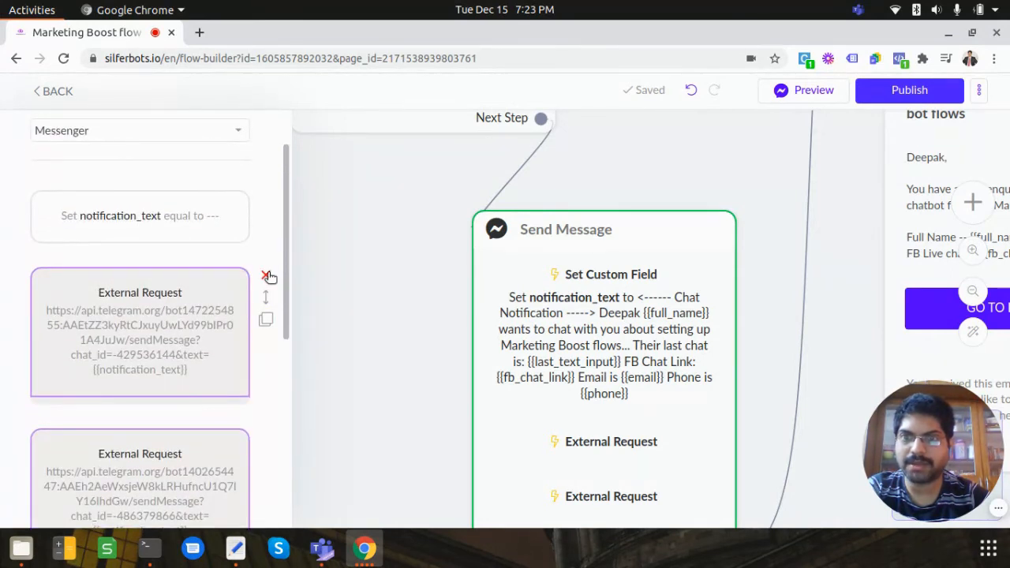
{"action": "left_click", "coordinate": [267, 276]}
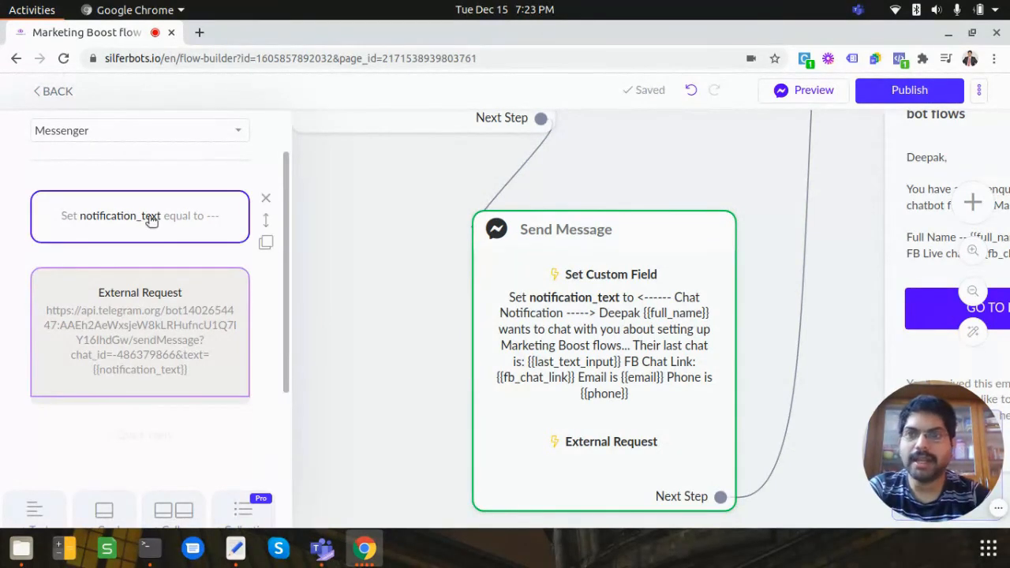
{"action": "left_click", "coordinate": [384, 306]}
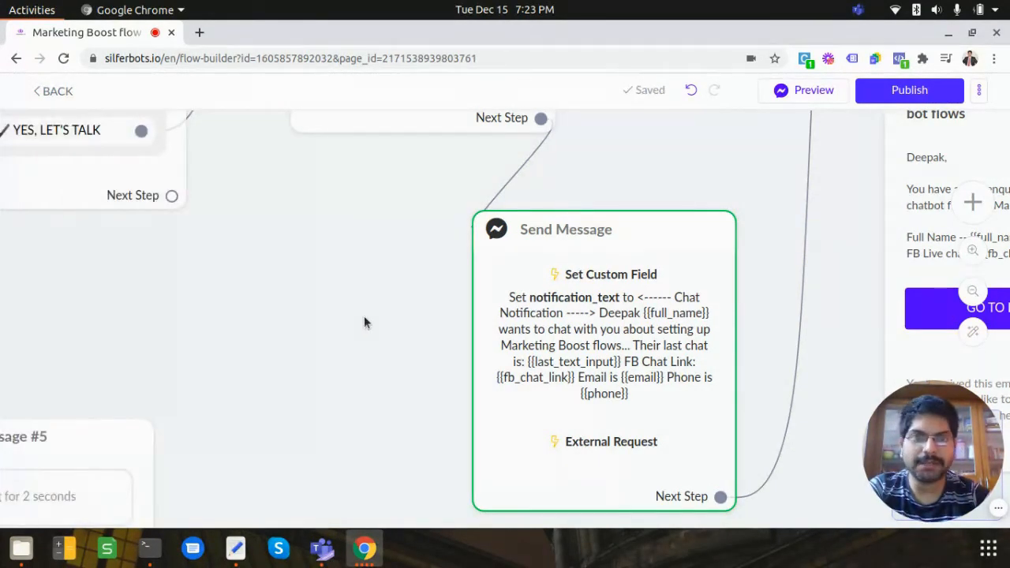
- Send a preview of the Send Message #3 step to Messenger
{"action": "scroll", "coordinate": [364, 316], "scroll_direction": "down", "scroll_amount": 1}
{"action": "scroll", "coordinate": [364, 316], "scroll_direction": "down", "scroll_amount": 1}
{"action": "left_click_drag", "start_coordinate": [306, 273], "coordinate": [409, 517]}
{"action": "left_click_drag", "start_coordinate": [667, 198], "coordinate": [703, 314]}
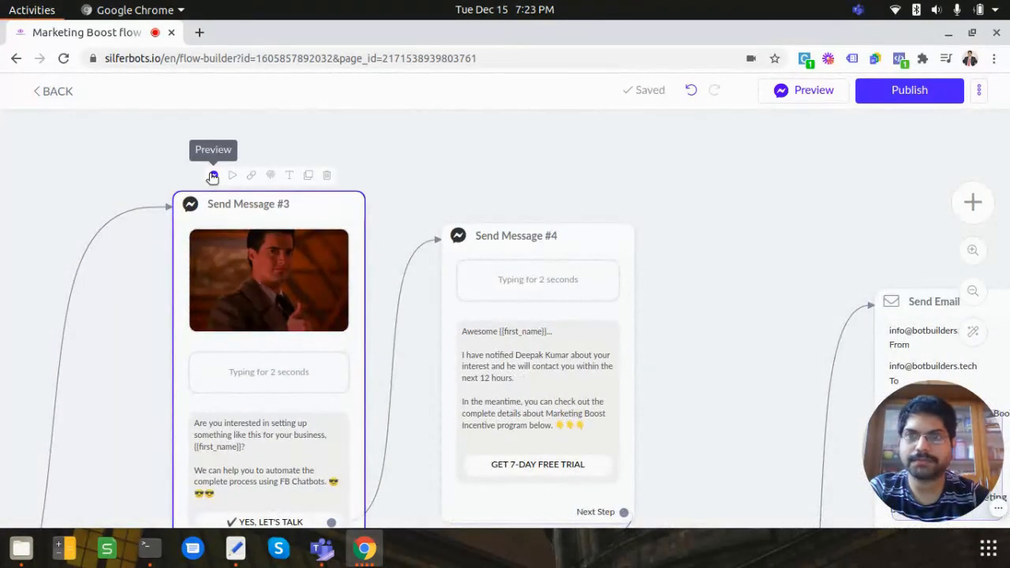
{"action": "left_click", "coordinate": [214, 175]}
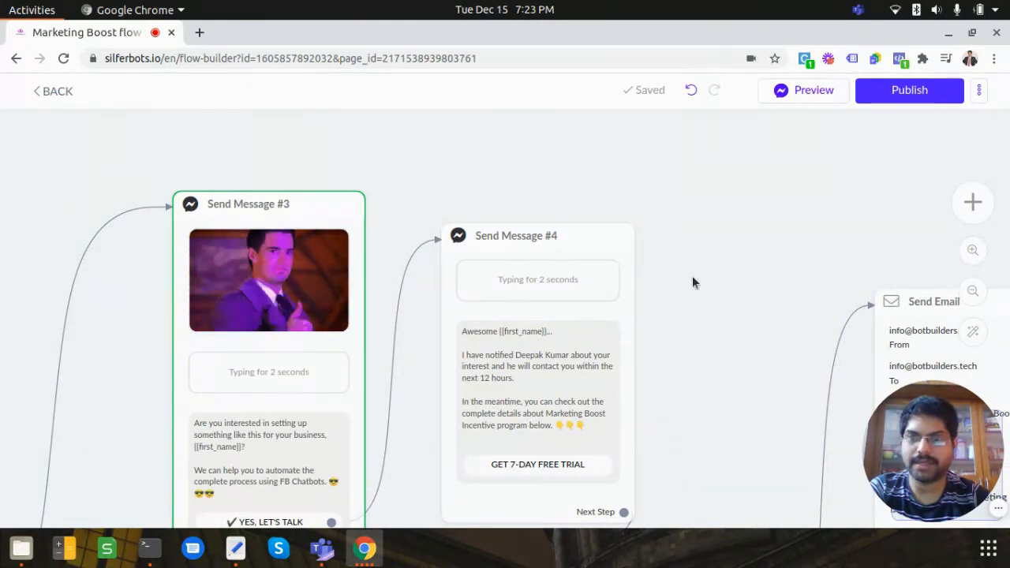
- Switch to Messenger, open the BotBuildersTech chat and answer the bot's question with "Yes, Let's Talk"
{"action": "key", "text": "alt+Tab"}
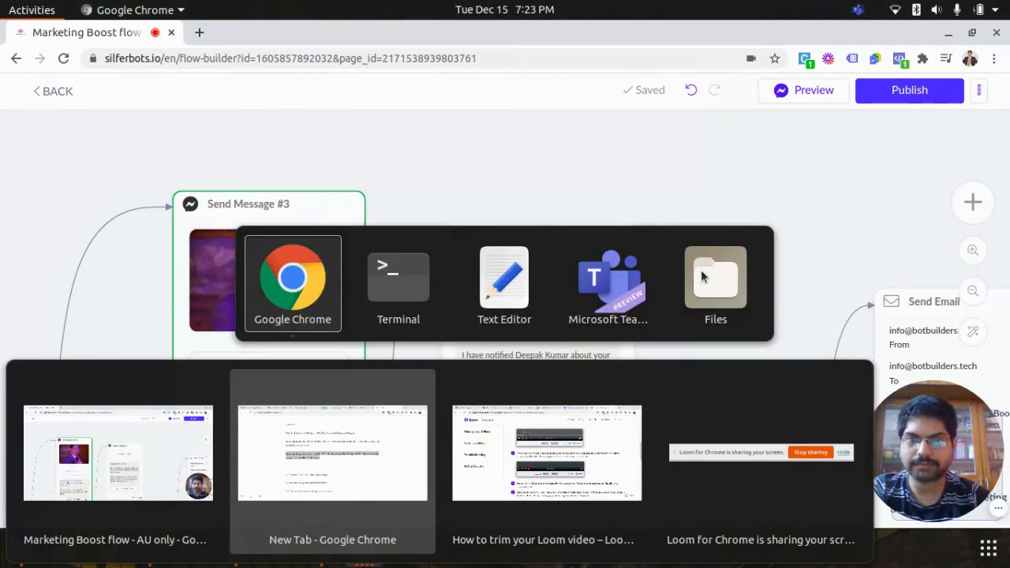
{"action": "key", "text": "alt+grave"}
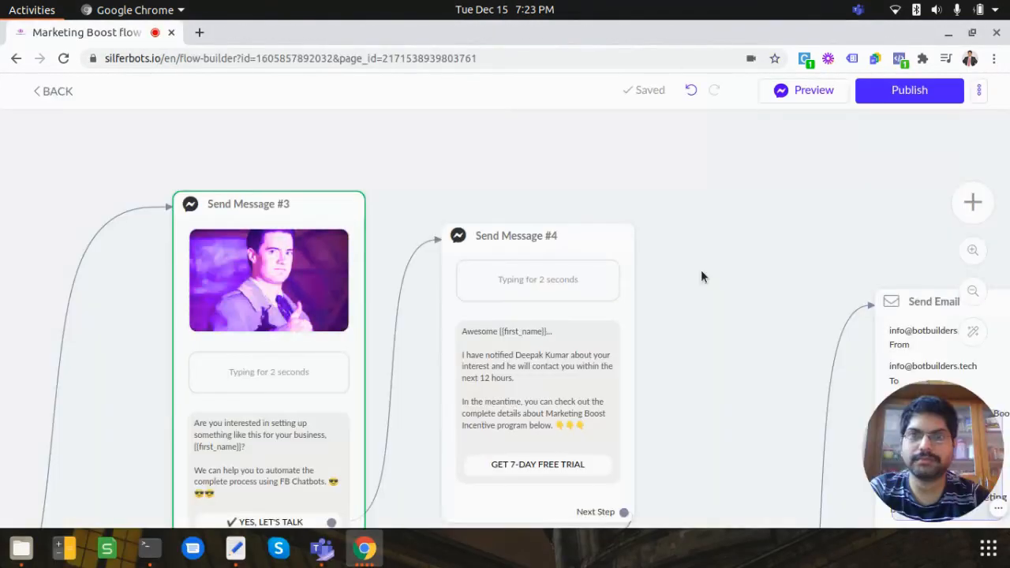
{"action": "key", "text": "alt+grave"}
{"action": "key", "text": "alt+grave"}
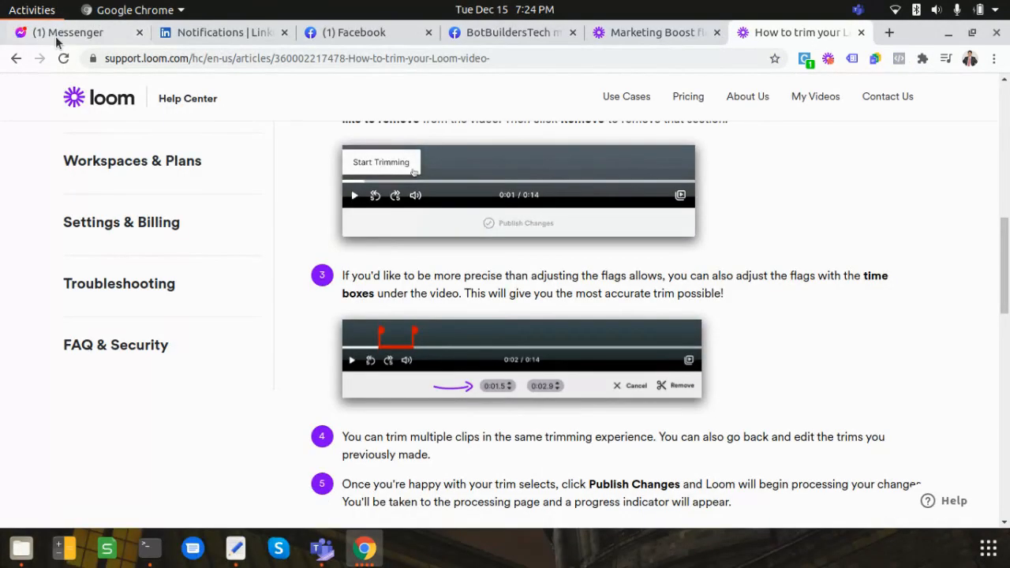
{"action": "left_click", "coordinate": [57, 39]}
{"action": "left_click", "coordinate": [124, 180]}
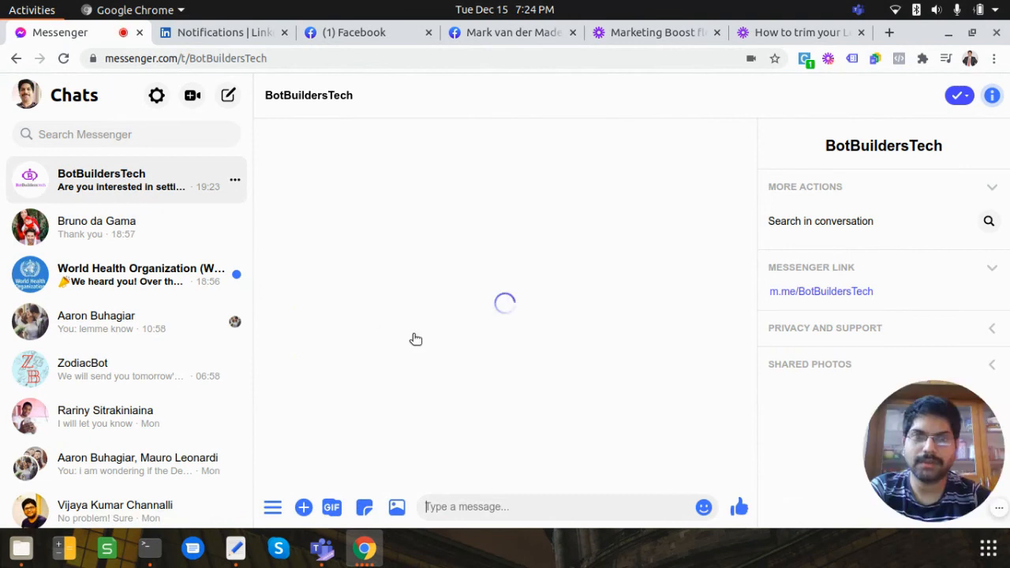
{"action": "left_click_drag", "start_coordinate": [935, 438], "coordinate": [35, 209]}
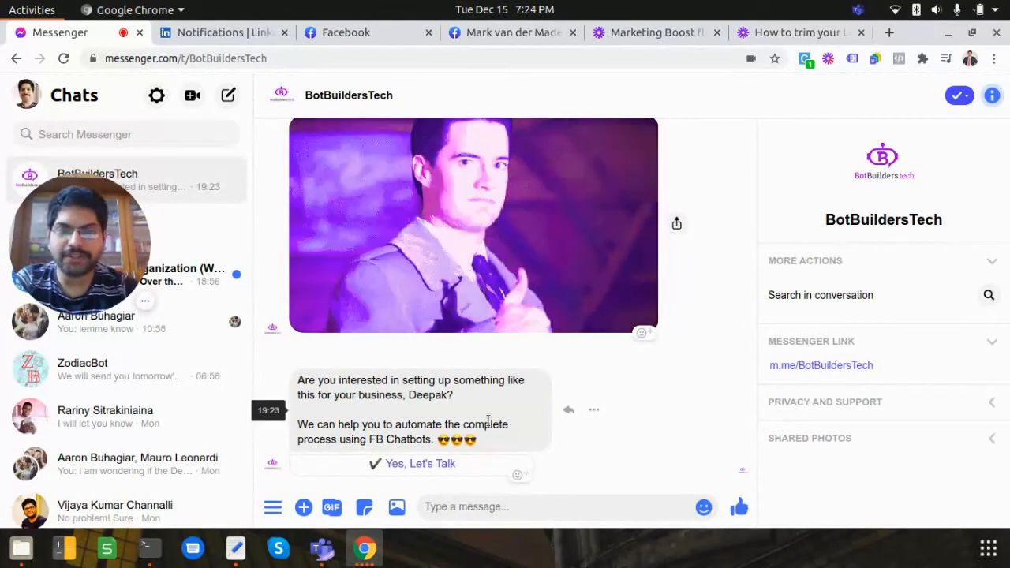
{"action": "left_click", "coordinate": [421, 465]}
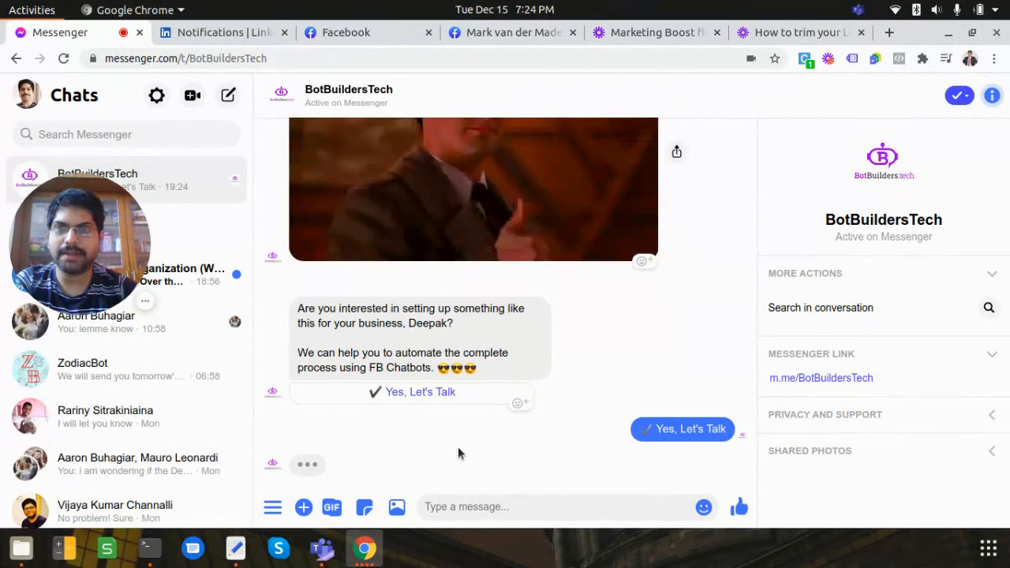
- Switch to Telegram Web and examine the bot's chat notification in the test group, including last chat, FB chat link, email and phone
{"action": "mouse_move", "coordinate": [563, 40]}
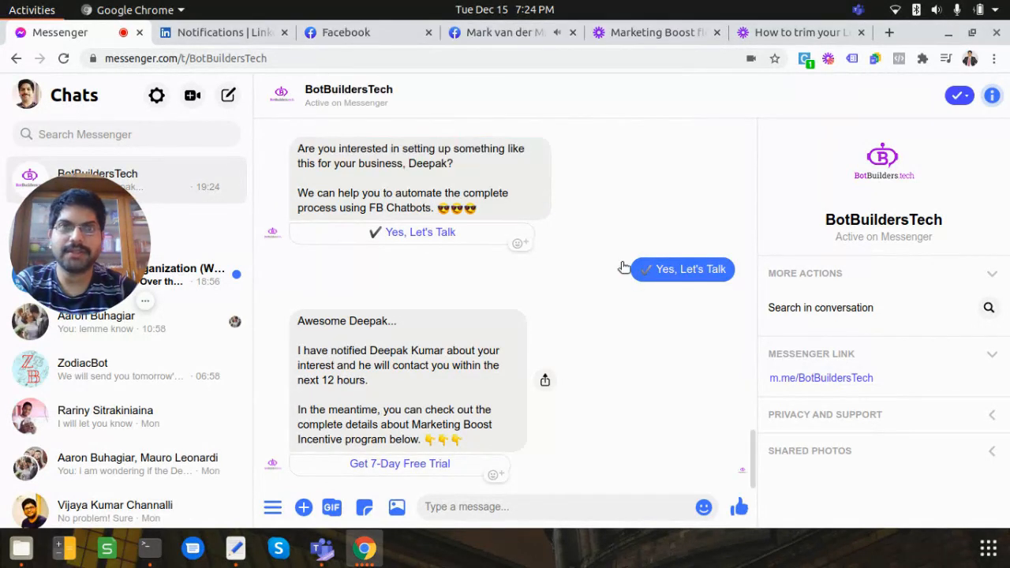
{"action": "key", "text": "alt+Tab"}
{"action": "key", "text": "alt+grave"}
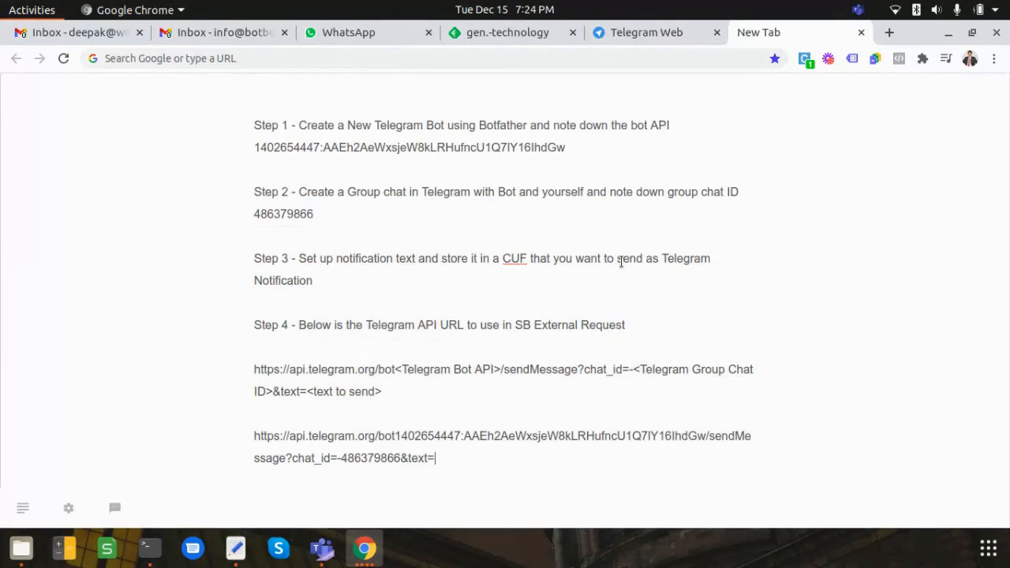
{"action": "left_click", "coordinate": [670, 25]}
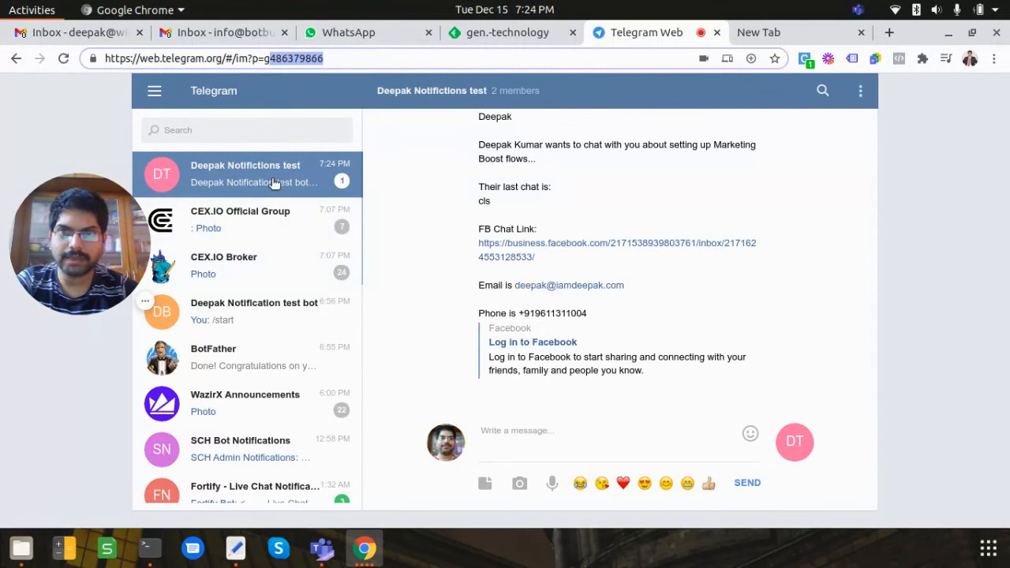
{"action": "scroll", "coordinate": [580, 347], "scroll_direction": "up", "scroll_amount": 1}
{"action": "scroll", "coordinate": [580, 348], "scroll_direction": "up", "scroll_amount": 2}
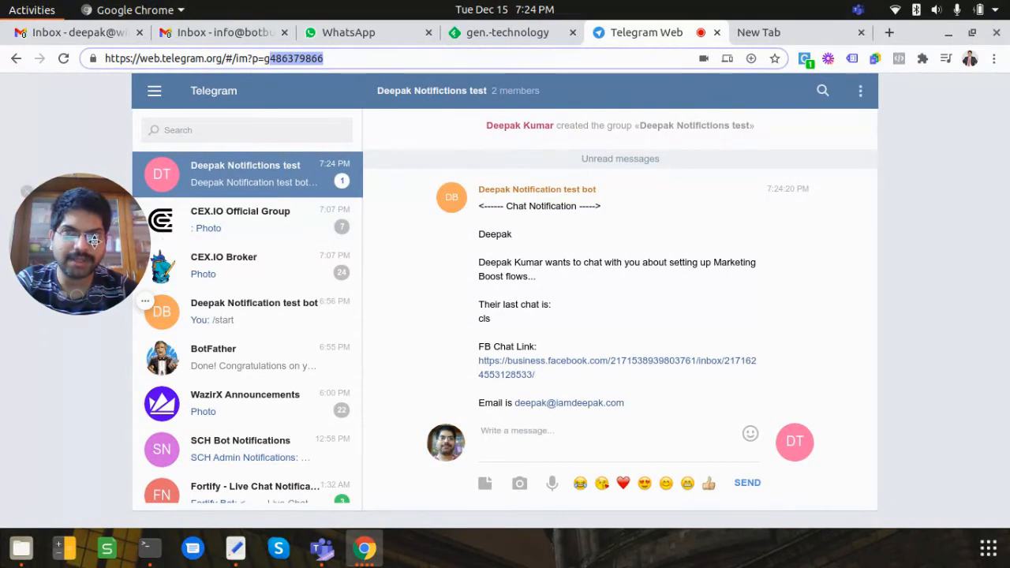
{"action": "left_click_drag", "start_coordinate": [63, 243], "coordinate": [207, 254]}
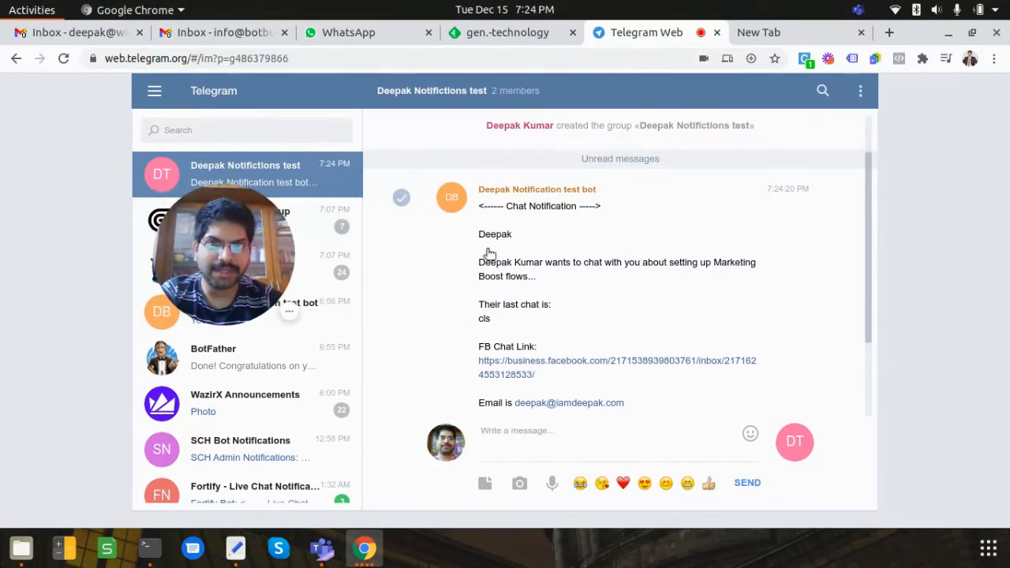
{"action": "scroll", "coordinate": [599, 262], "scroll_direction": "down", "scroll_amount": 2}
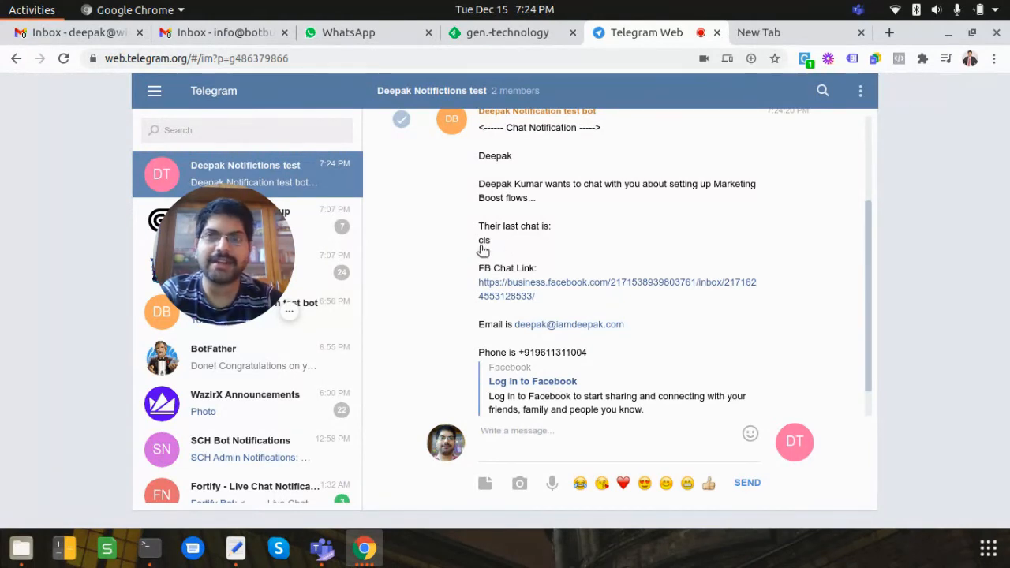
{"action": "scroll", "coordinate": [521, 247], "scroll_direction": "down", "scroll_amount": 1}
{"action": "scroll", "coordinate": [502, 221], "scroll_direction": "up", "scroll_amount": 1}
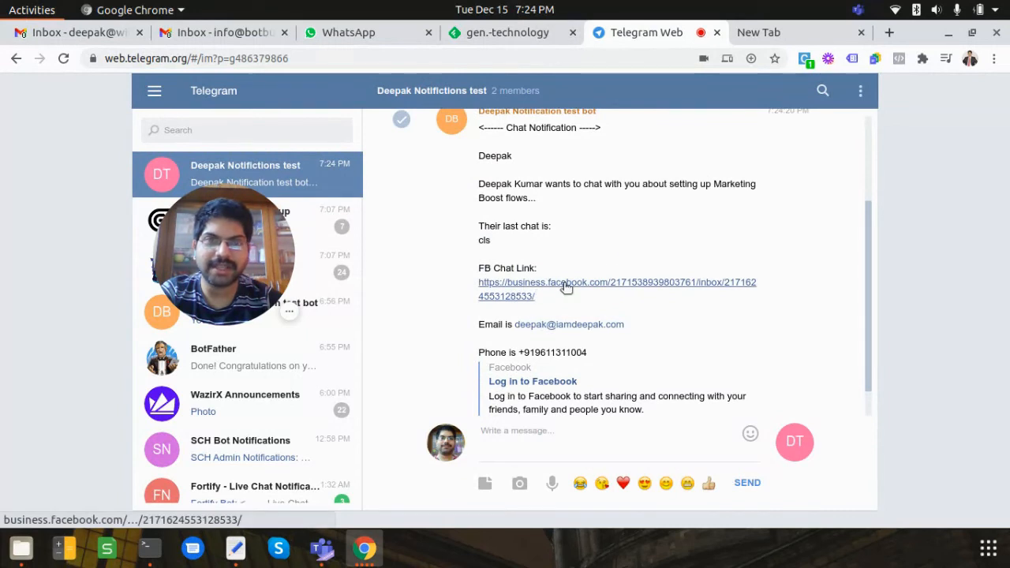
{"action": "scroll", "coordinate": [643, 231], "scroll_direction": "down", "scroll_amount": 1}
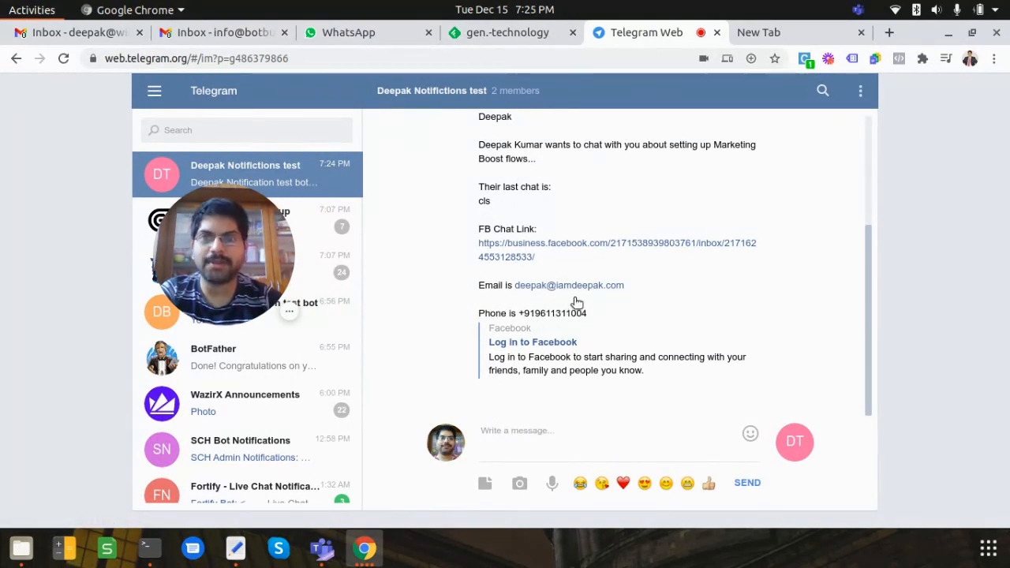
{"action": "scroll", "coordinate": [576, 303], "scroll_direction": "up", "scroll_amount": 2}
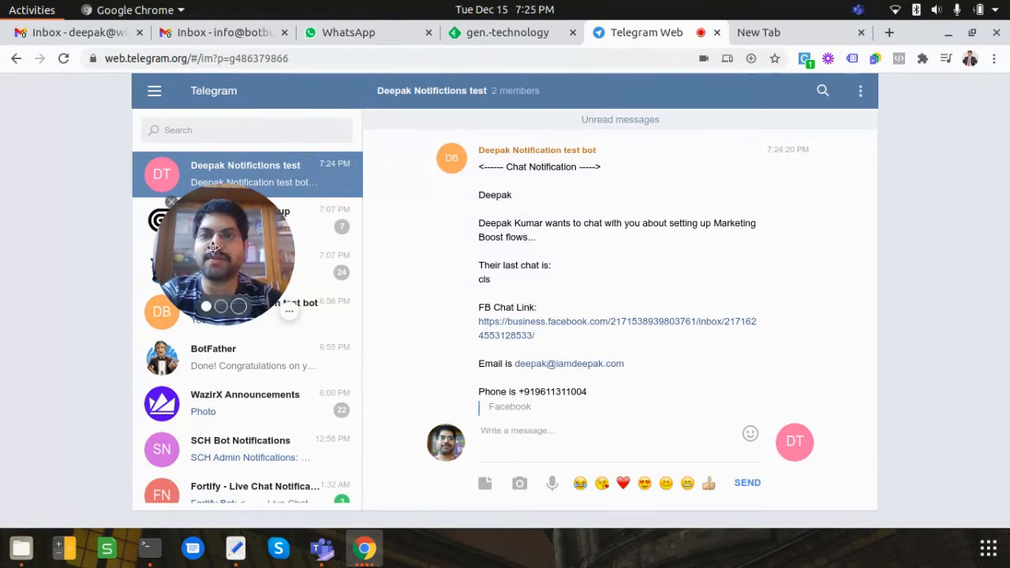
{"action": "left_click", "coordinate": [223, 306]}
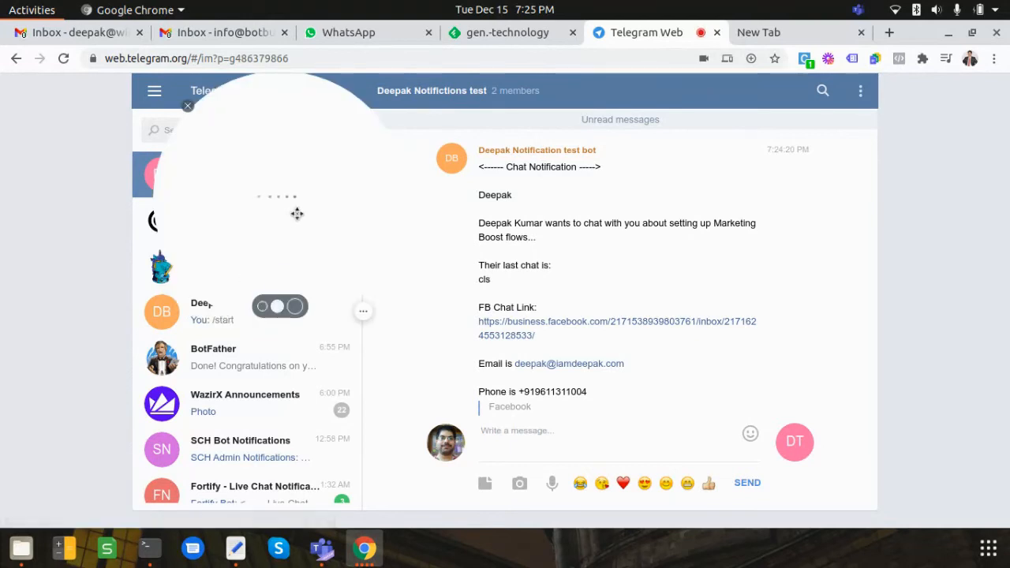
{"action": "left_click_drag", "start_coordinate": [308, 223], "coordinate": [280, 314]}
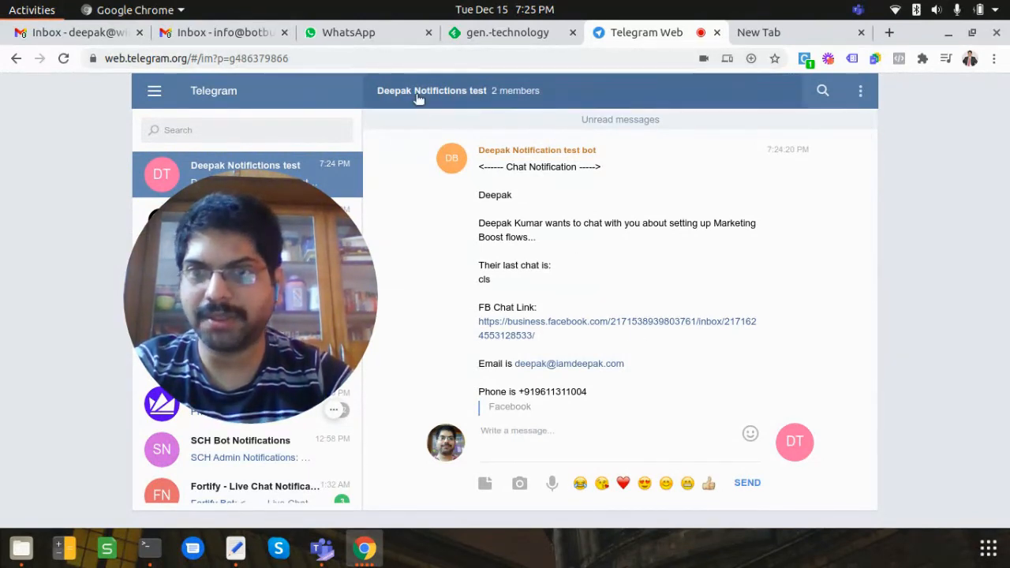
- Review the Telegram setup steps and the alternate notification methods in the notes, and return to the Telegram test group
{"action": "left_click", "coordinate": [747, 31]}
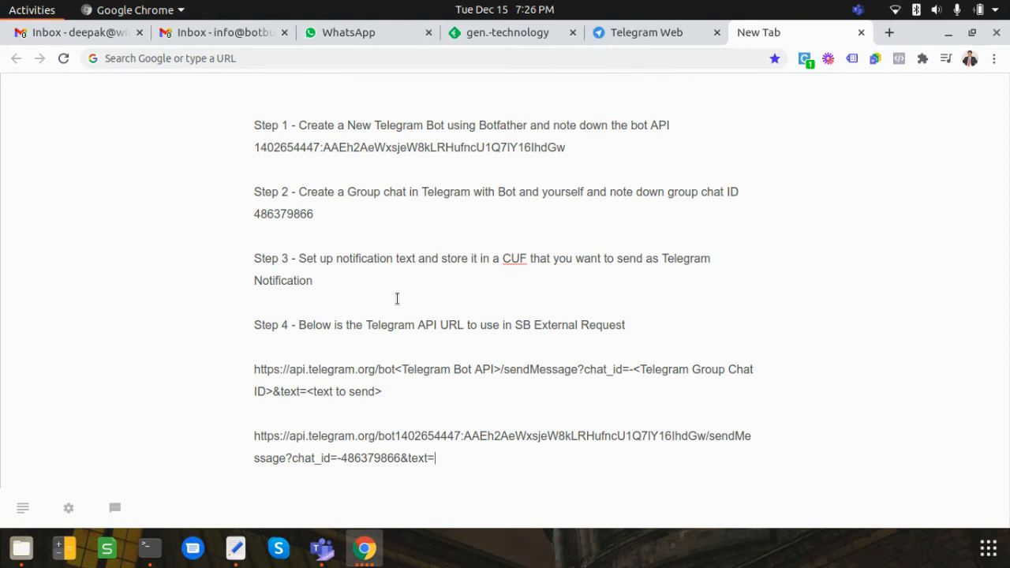
{"action": "scroll", "coordinate": [516, 289], "scroll_direction": "down", "scroll_amount": 3}
{"action": "scroll", "coordinate": [517, 289], "scroll_direction": "down", "scroll_amount": 2}
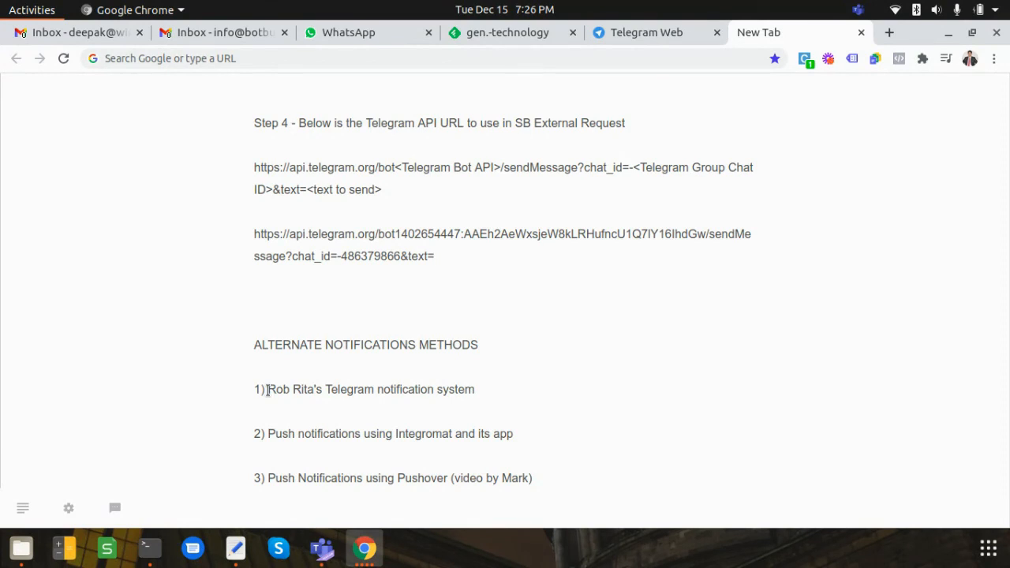
{"action": "left_click", "coordinate": [479, 247]}
{"action": "left_click", "coordinate": [657, 32]}
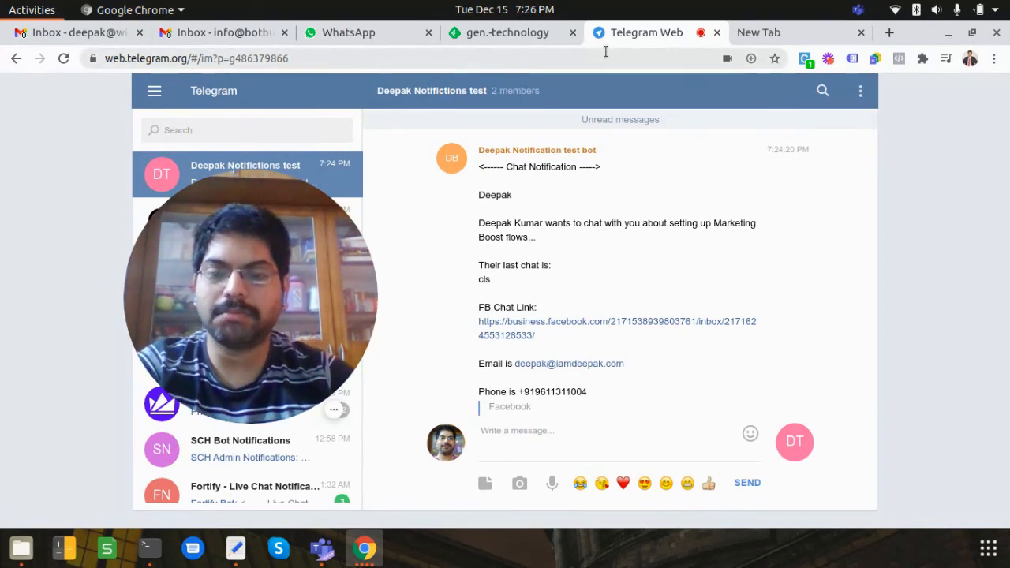
- Examine the notes' alternatives to the Telegram setup, including Integromat and Pushover push notifications, alongside the bot's message in the test group
{"action": "key", "text": "ctrl+Tab"}
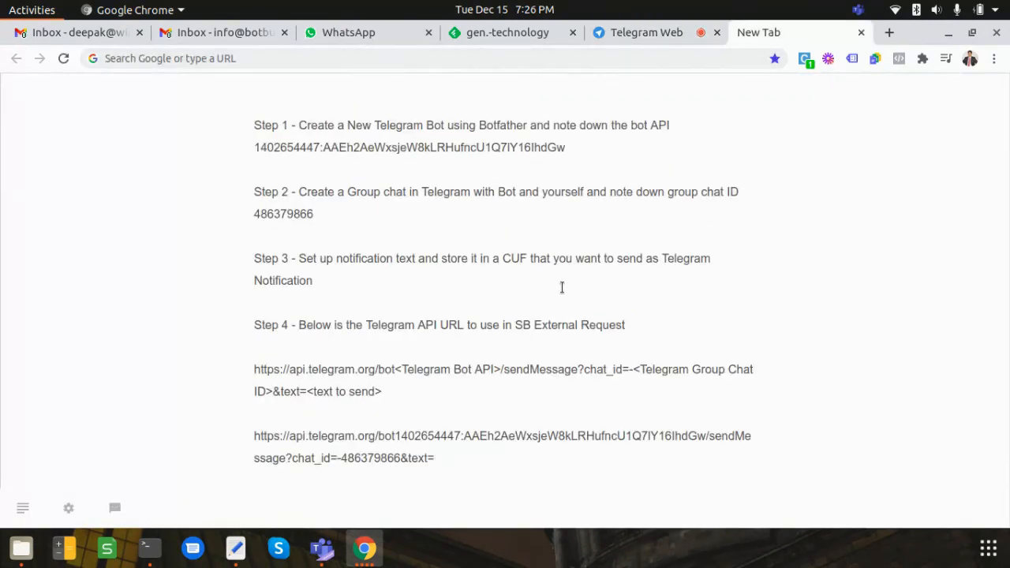
{"action": "scroll", "coordinate": [544, 324], "scroll_direction": "down", "scroll_amount": 4}
{"action": "scroll", "coordinate": [530, 344], "scroll_direction": "down", "scroll_amount": 1}
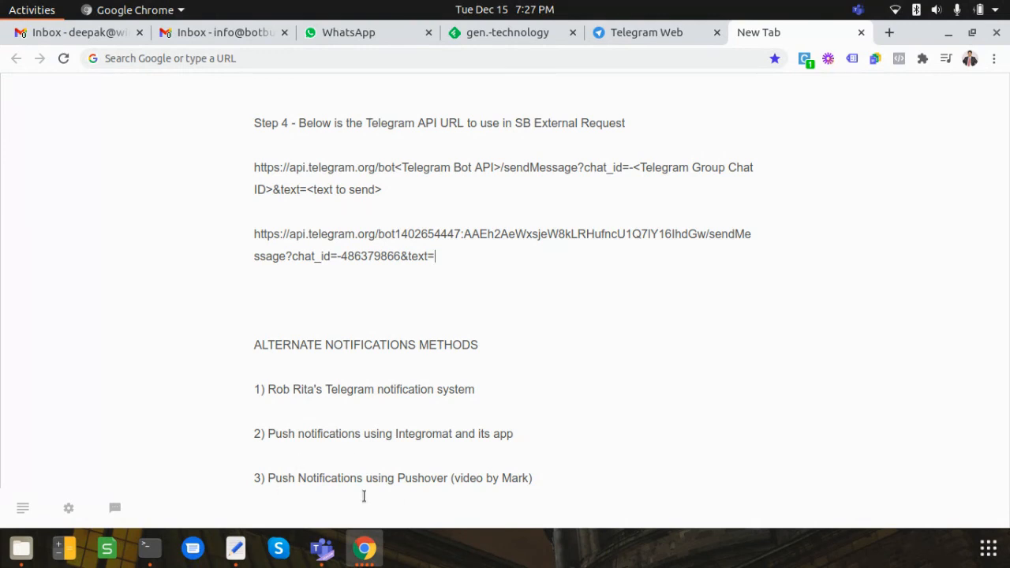
{"action": "double_click", "coordinate": [417, 479]}
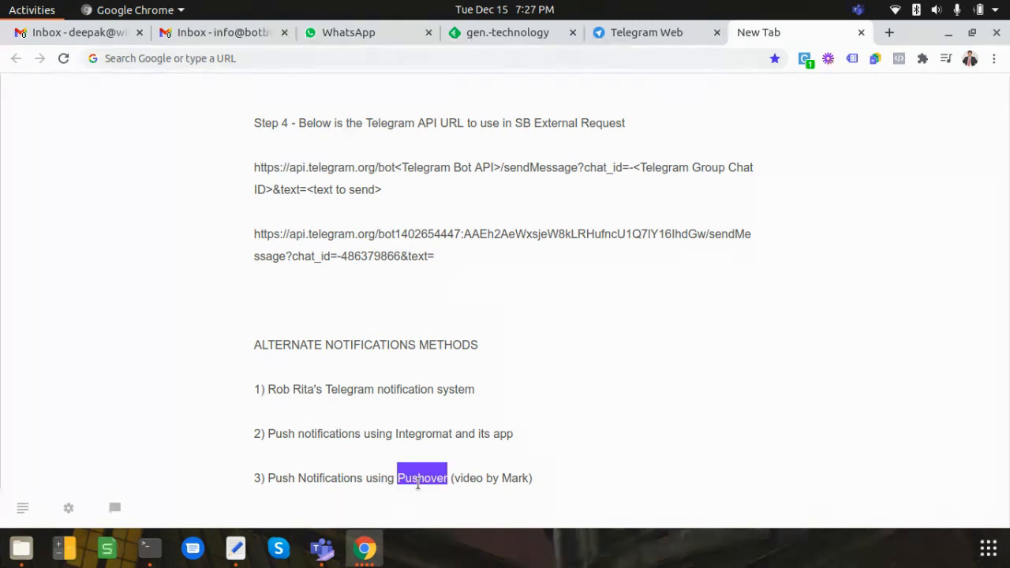
{"action": "left_click", "coordinate": [551, 483]}
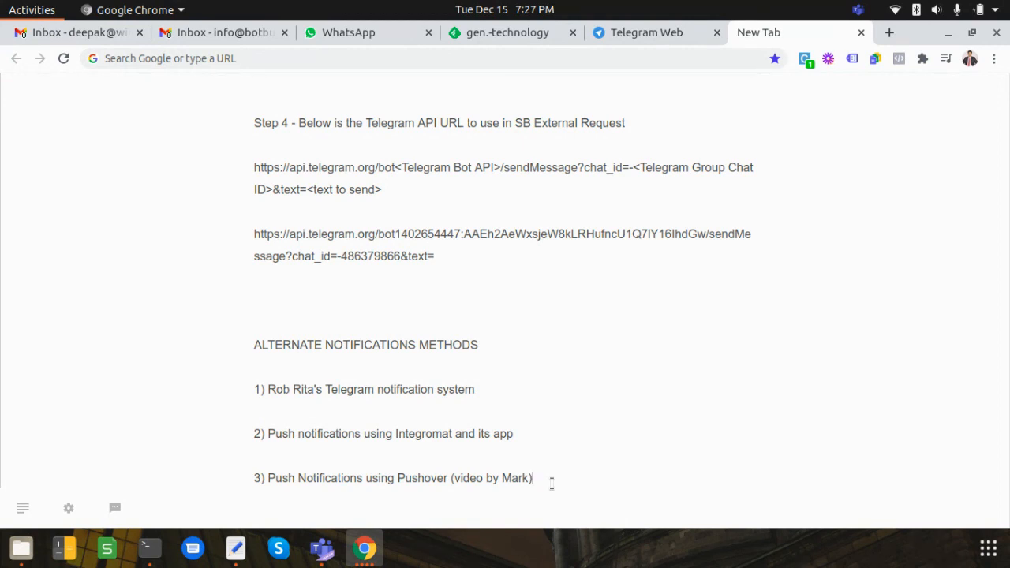
{"action": "left_click", "coordinate": [649, 32]}
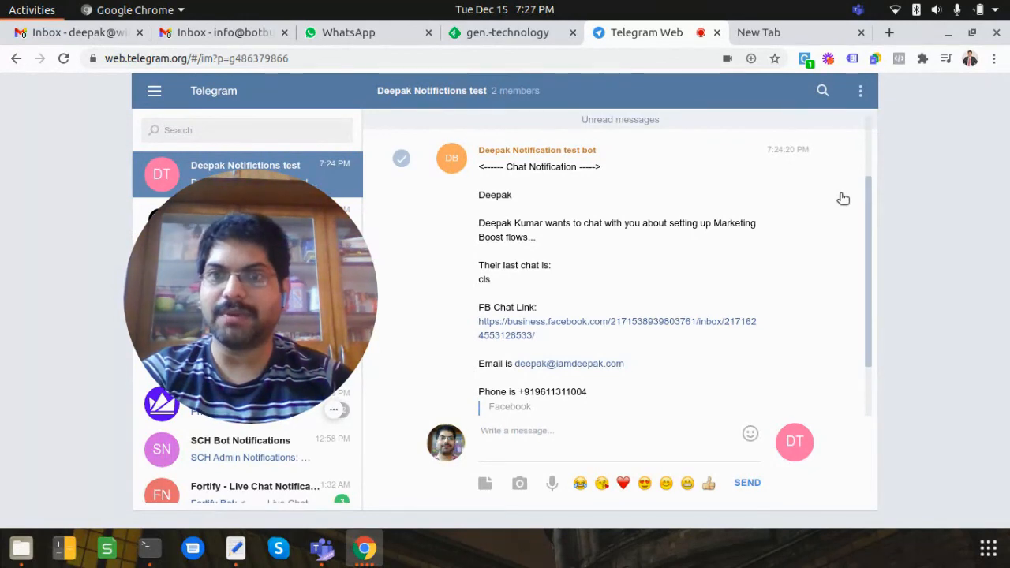
{"action": "left_click", "coordinate": [794, 39]}
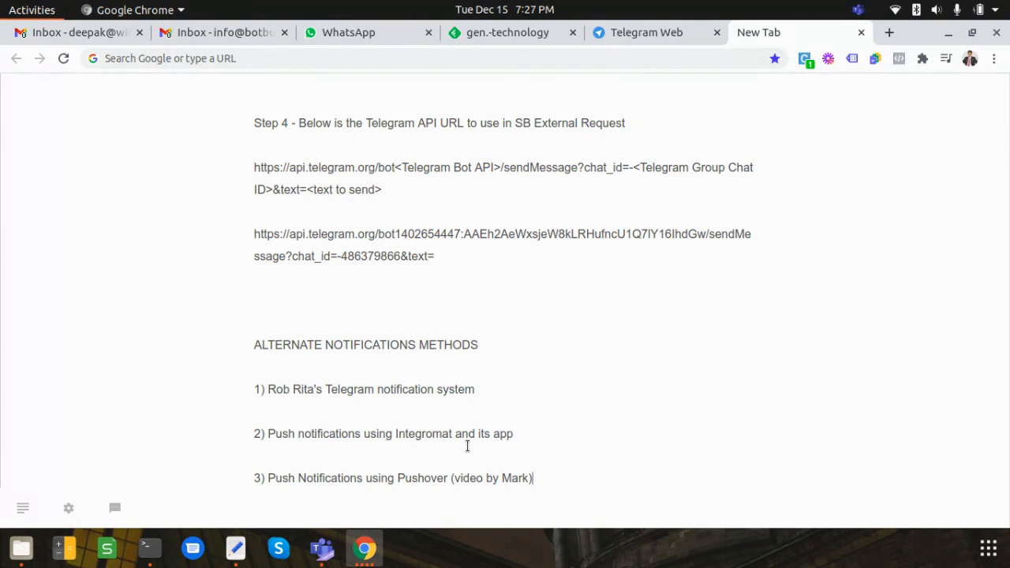
{"action": "left_click", "coordinate": [623, 38]}
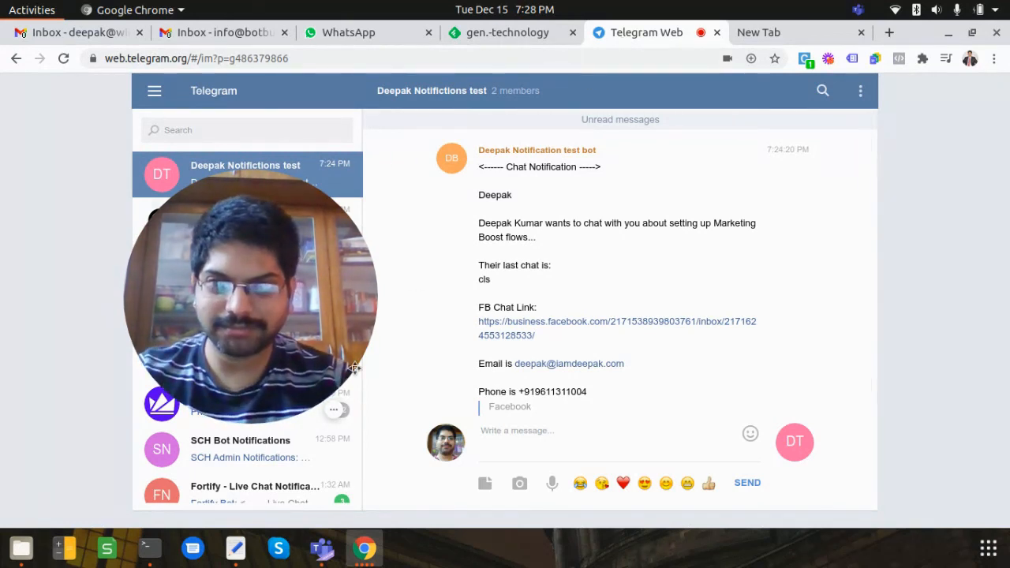
{"action": "mouse_move", "coordinate": [306, 416]}
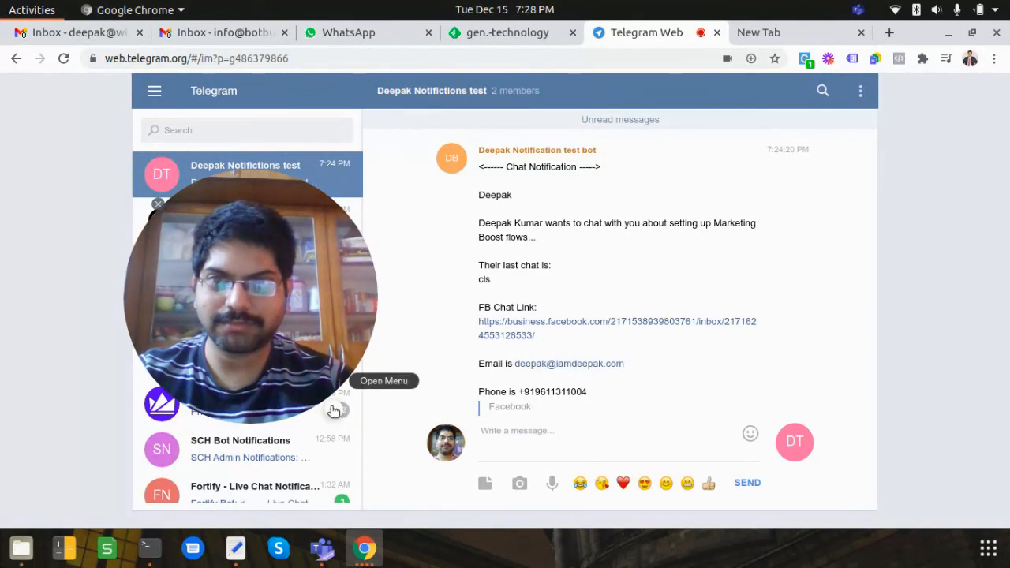
{"action": "left_click", "coordinate": [334, 409]}
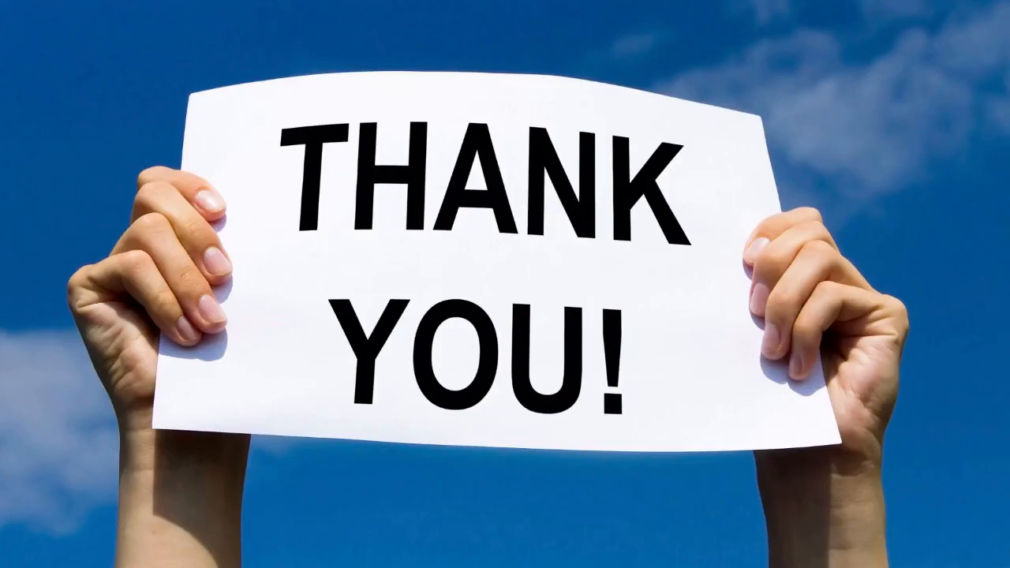